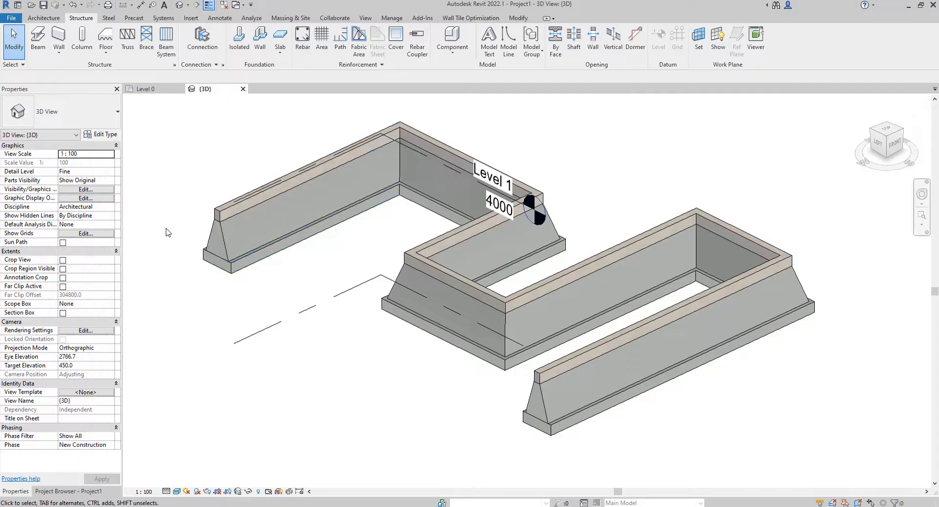
scroll(185, 230, "up", 4)
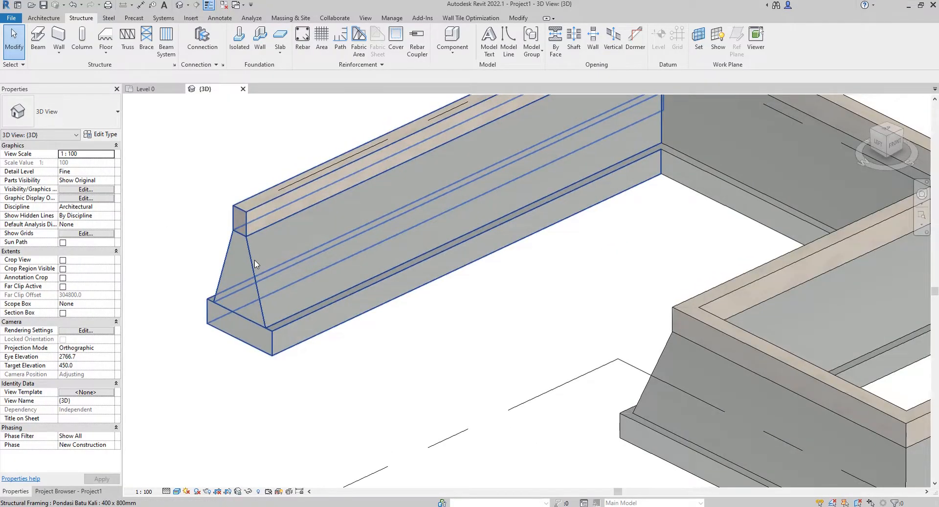
middle_click_drag(245, 290, 282, 282, "shift")
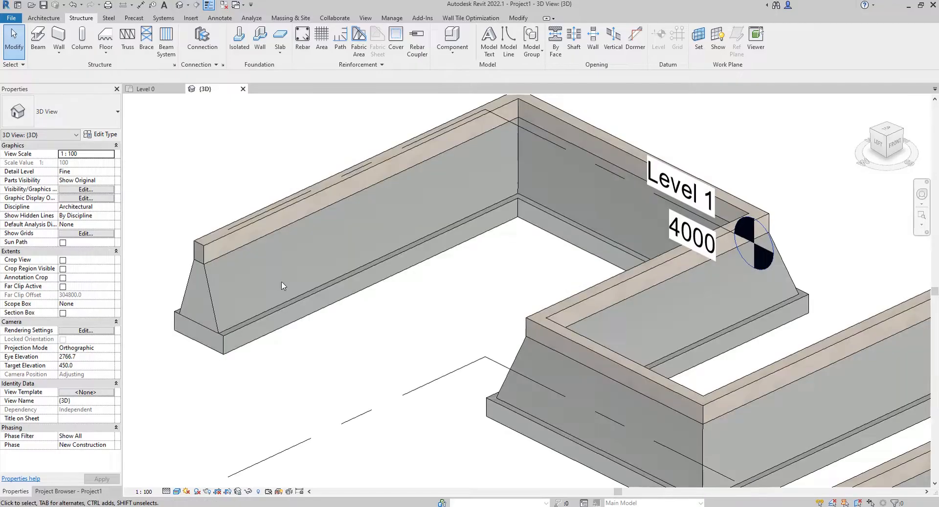
Step: On the Level 0 plan, draw a connected five-segment run of Pondasi Batu Kali 400 x 800mm beams beside the existing foundation, first segment about 3800 mm
left_click(146, 88)
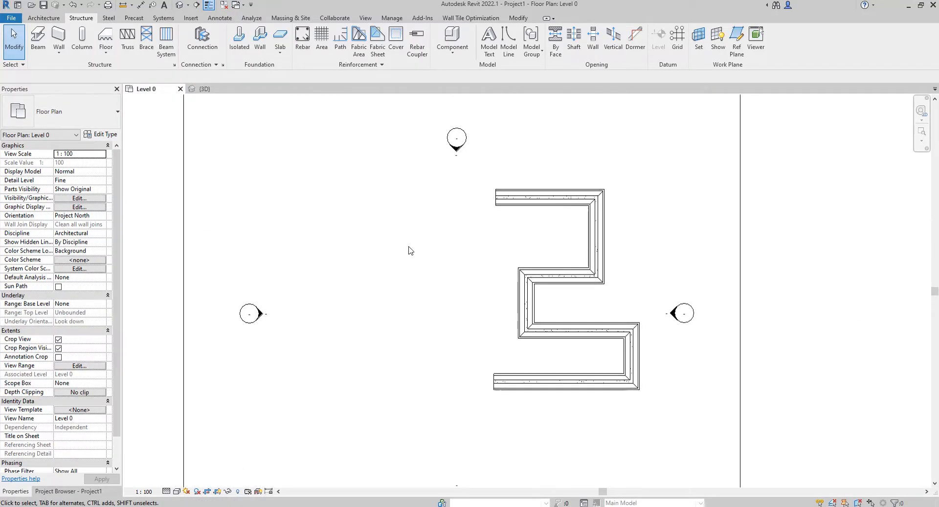
left_click(38, 40)
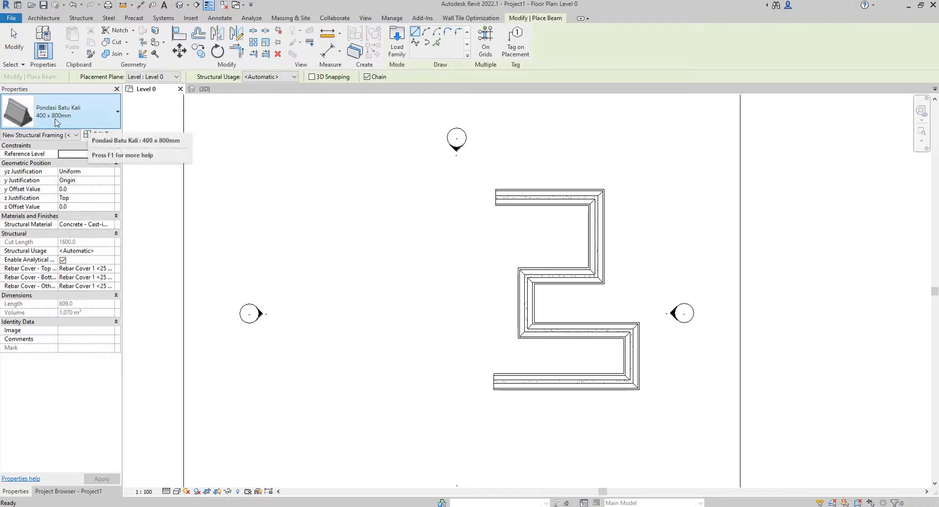
left_click(347, 215)
left_click(408, 214)
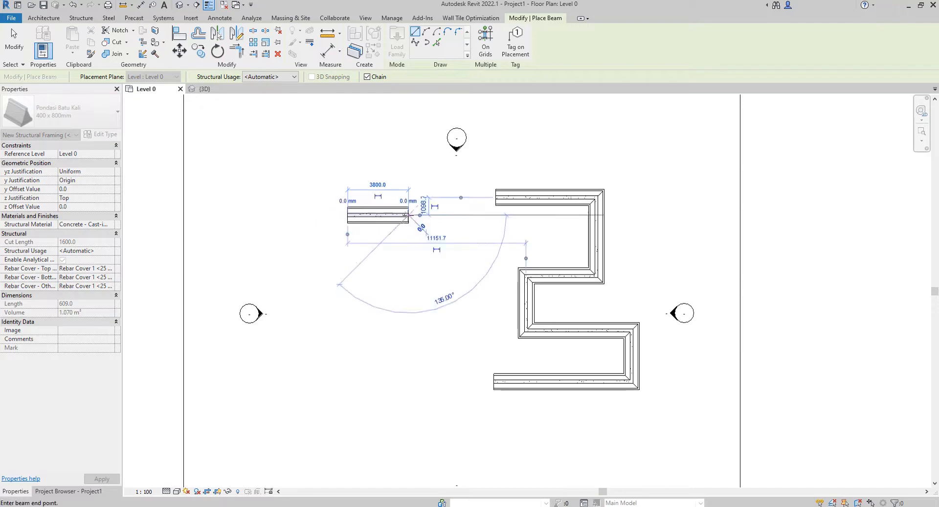
left_click(408, 271)
left_click(370, 272)
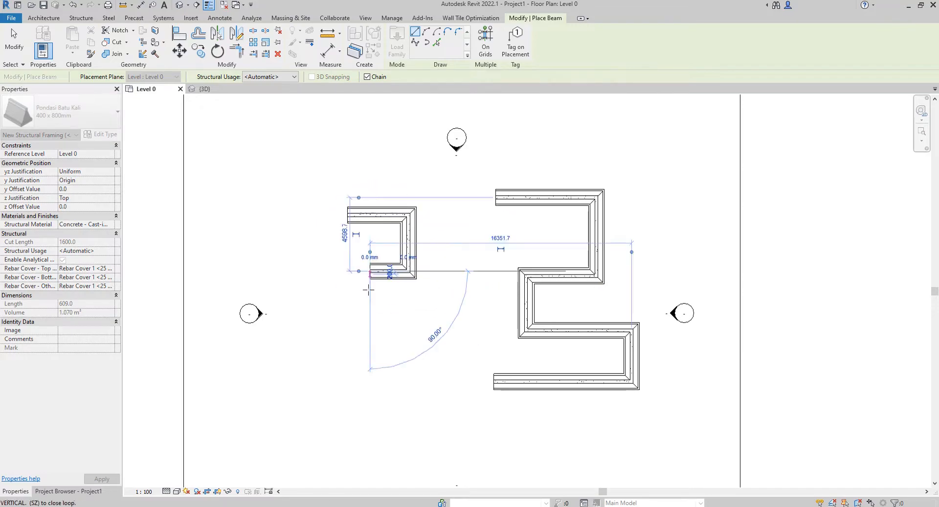
left_click(370, 325)
left_click(463, 325)
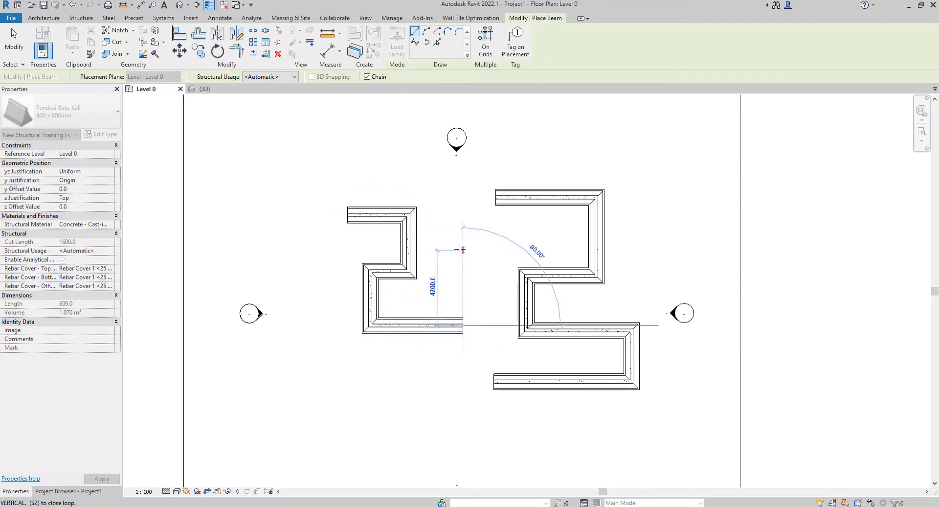
left_click(463, 236)
scroll(435, 261, "up", 3)
key("Escape")
scroll(427, 260, "up", 1)
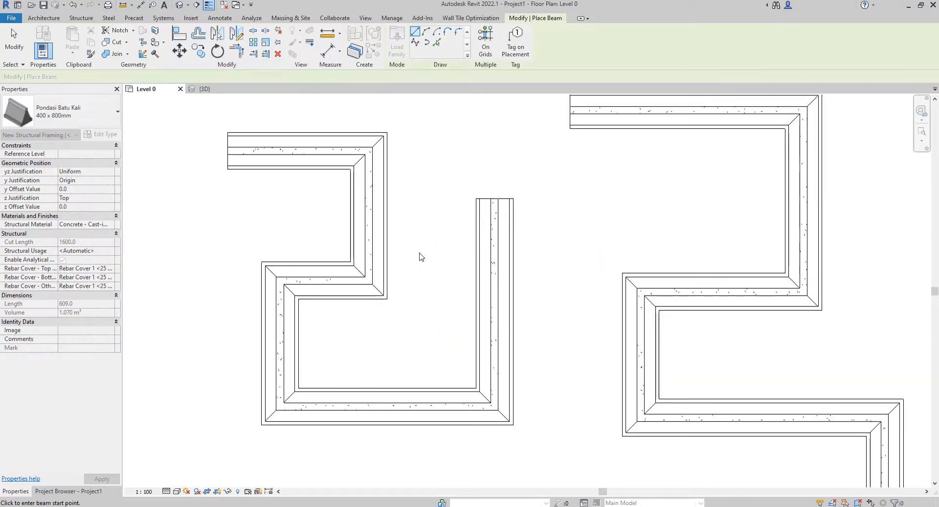
middle_click_drag(420, 256, 468, 258)
key("Escape")
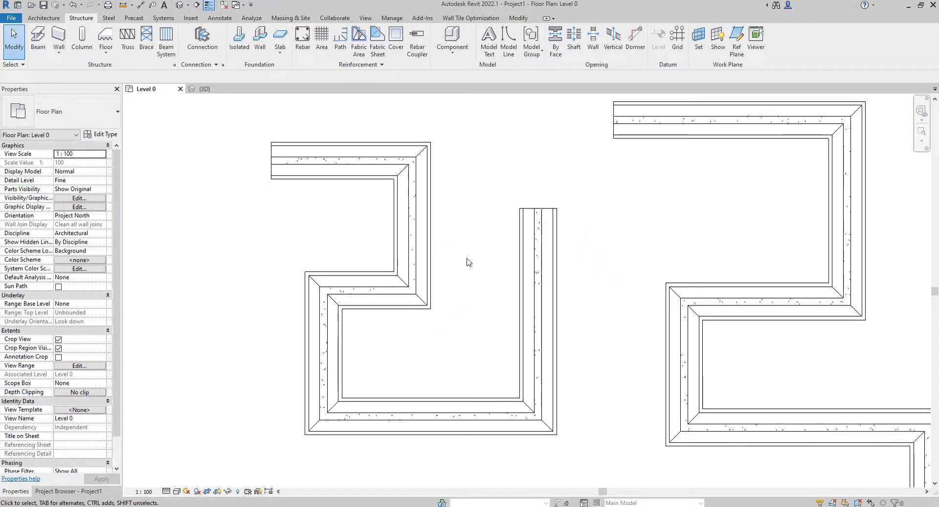
Step: Inspect the newly drawn foundation run in plan and in the 3D view
scroll(373, 234, "down", 3)
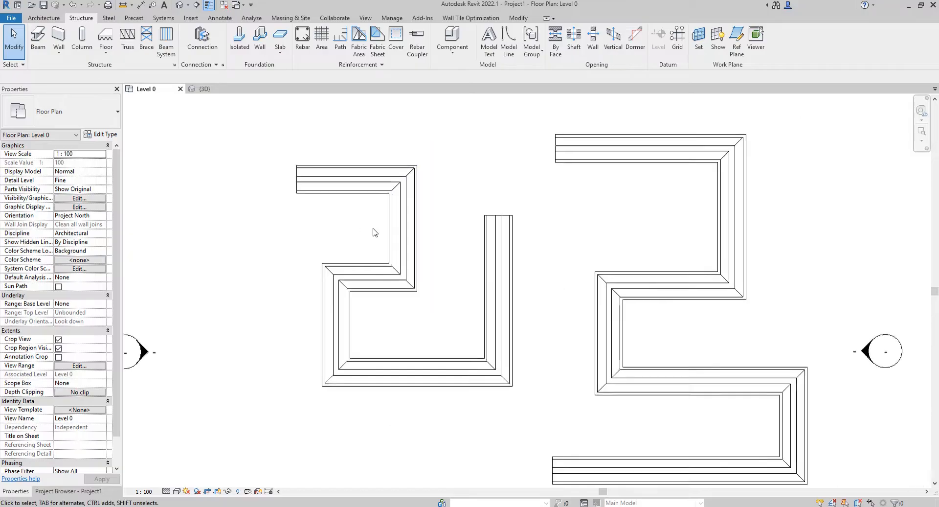
middle_click_drag(366, 238, 369, 266)
scroll(368, 270, "up", 2)
left_click(203, 89)
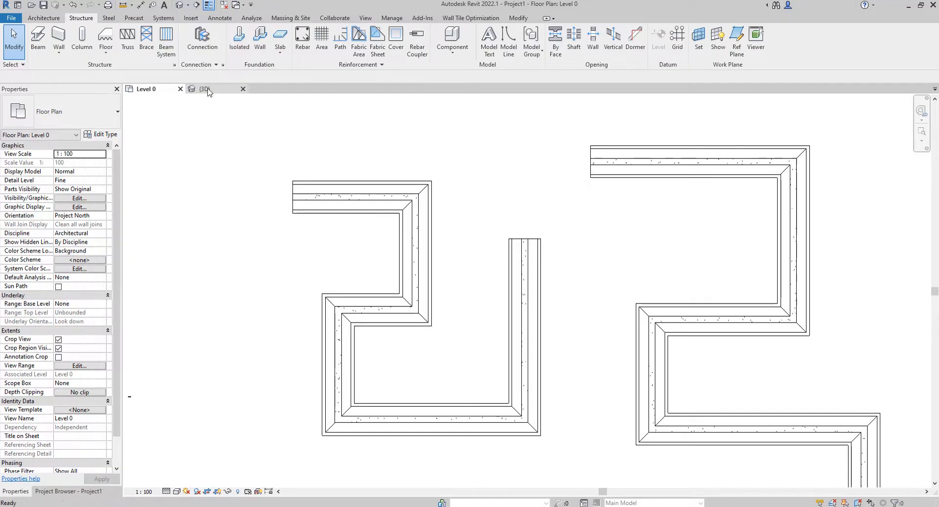
scroll(355, 267, "down", 3)
middle_click_drag(355, 267, 517, 244)
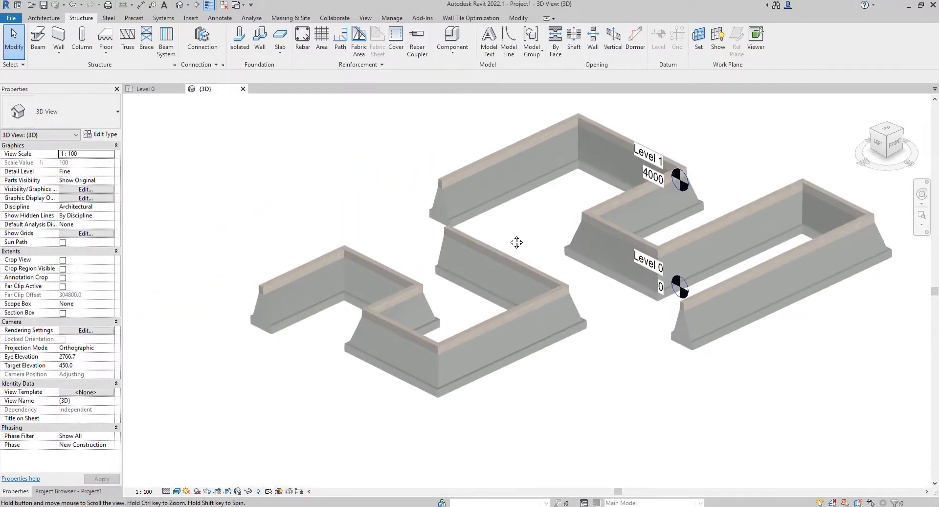
scroll(367, 292, "up", 4)
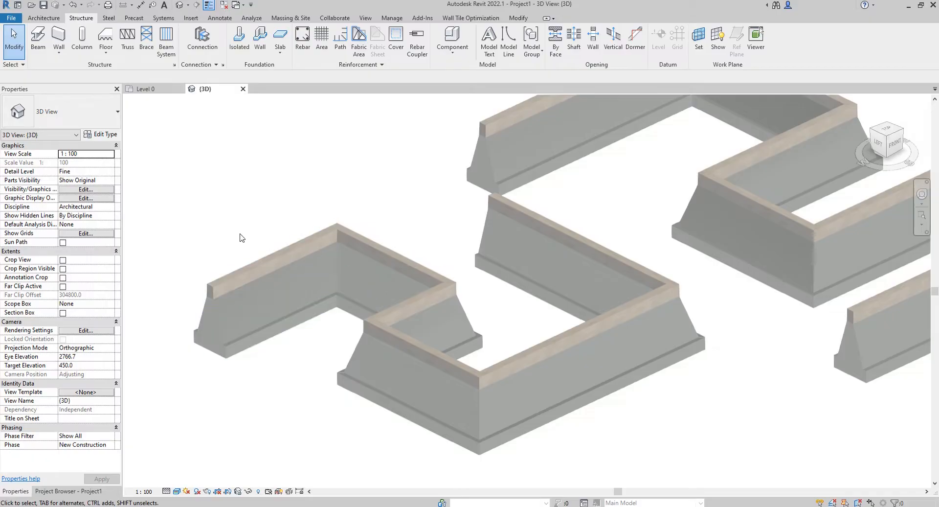
Step: Set Tinggi Batu to 200 in the type properties of the new run's end foundation segment and apply it
left_click(268, 268)
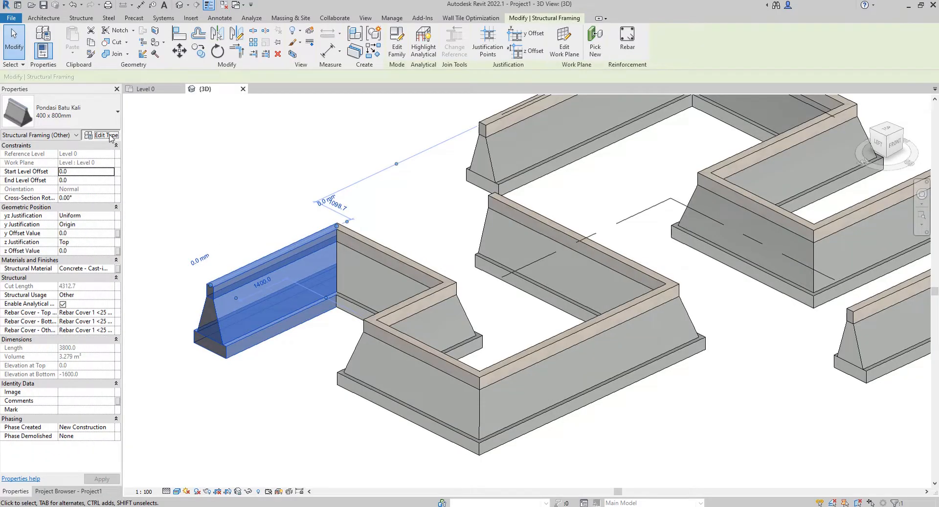
left_click(100, 134)
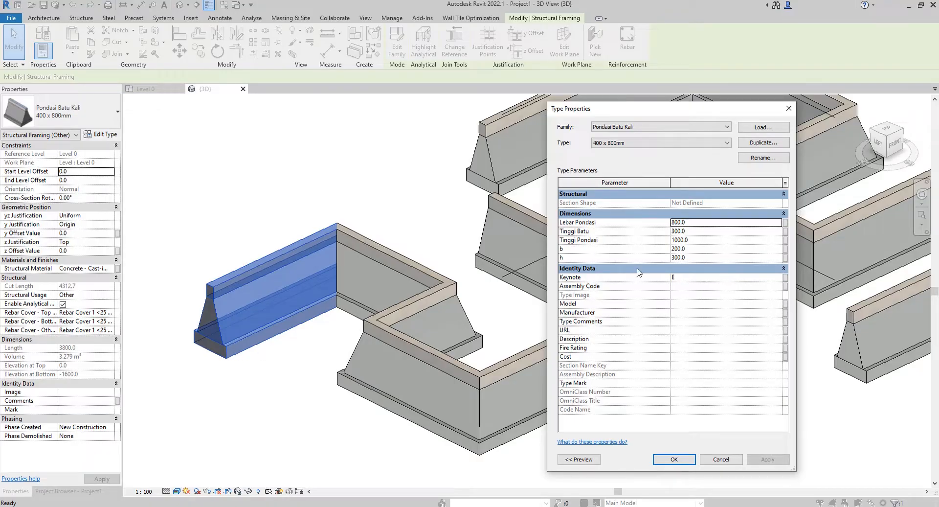
left_click(703, 231)
type("200")
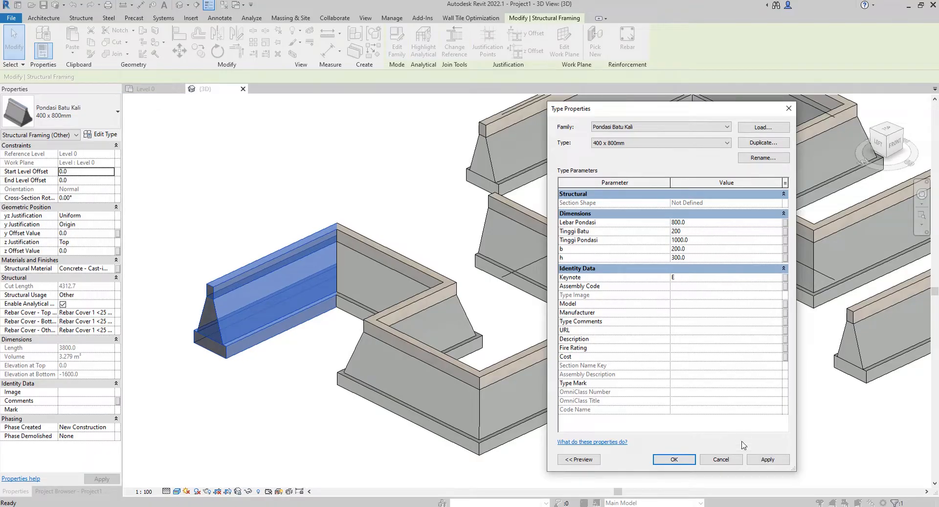
left_click(763, 460)
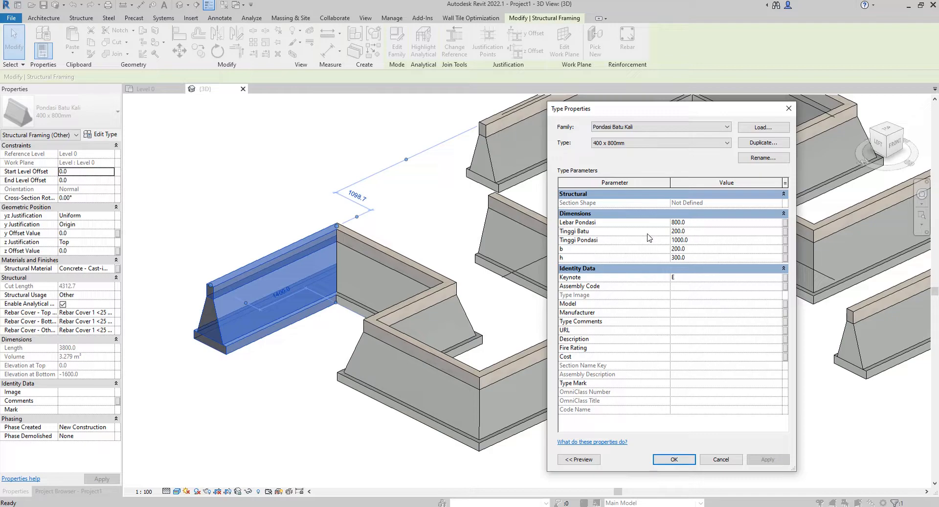
Step: Set Tinggi Pondasi to 900 for the foundation type, accept the type properties and deselect the segment
left_click(705, 240)
type("900")
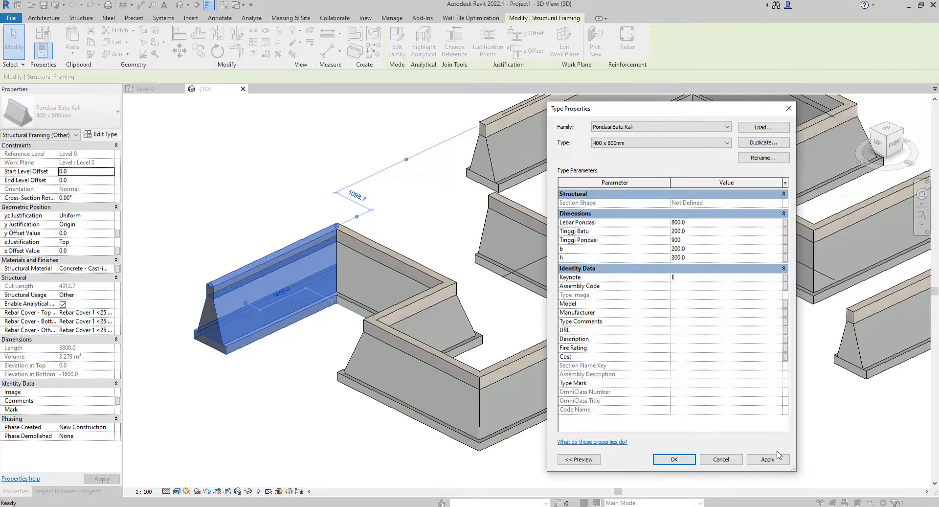
left_click(778, 459)
left_click(674, 458)
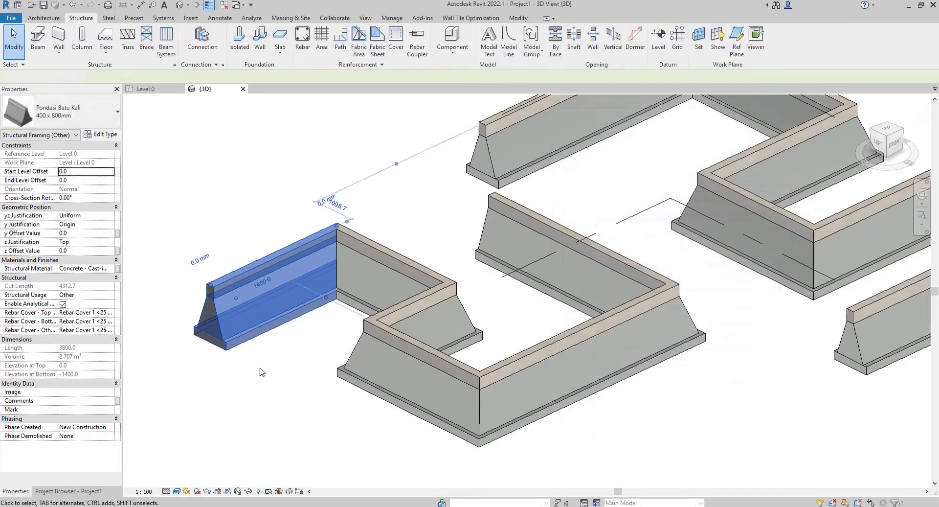
left_click(261, 372)
scroll(230, 347, "up", 3)
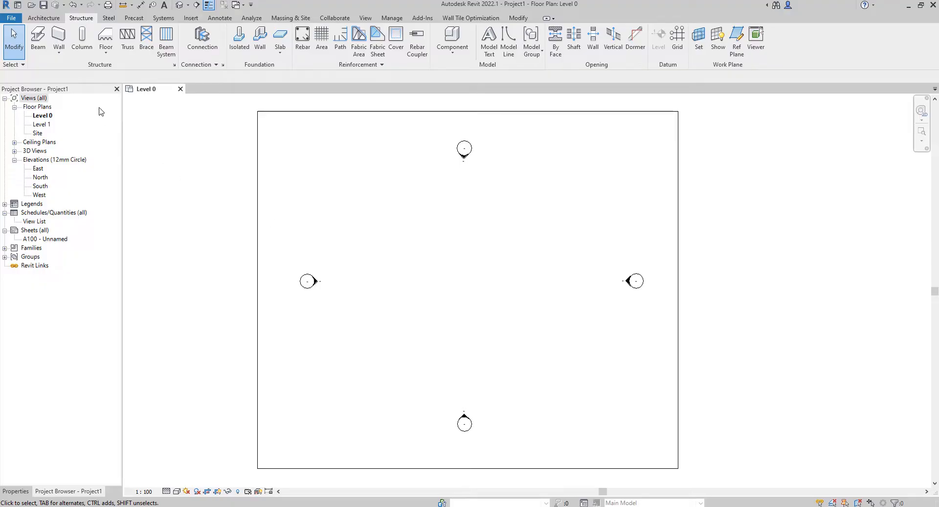
Step: Start the Beam command on Level 0 and choose the Concrete - Rectangular Beam 150x200 type
left_click(38, 49)
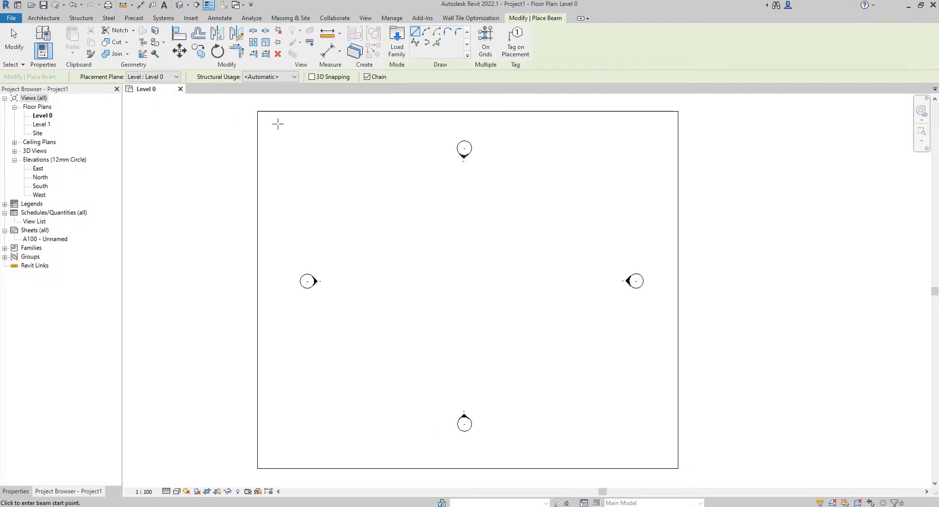
left_click(30, 491)
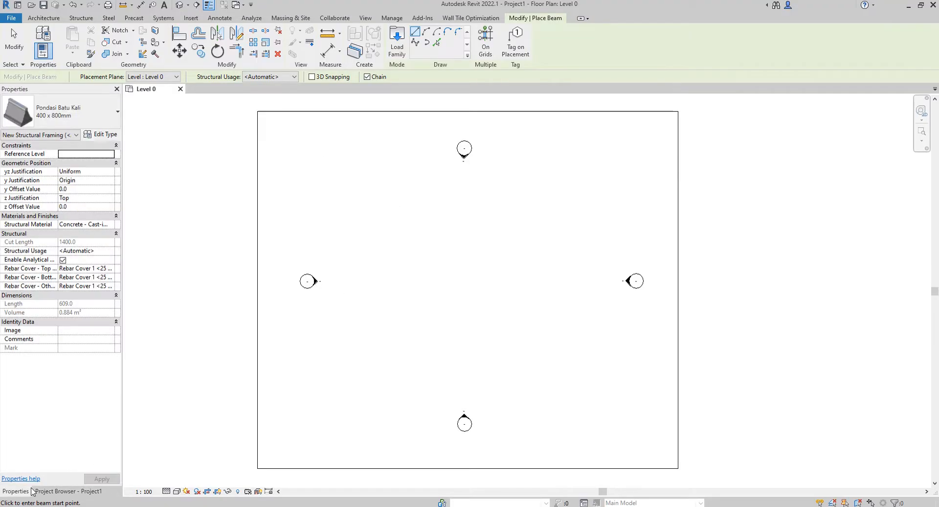
left_click(69, 113)
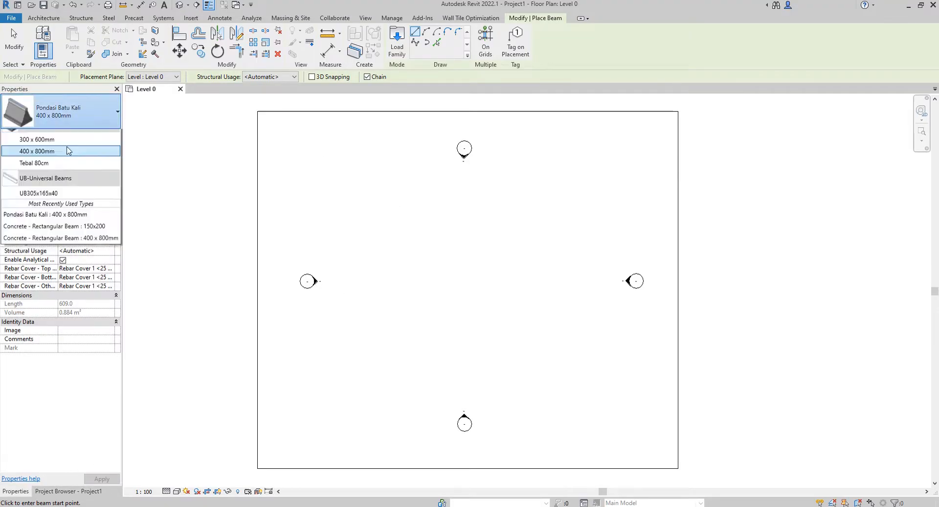
left_click(44, 166)
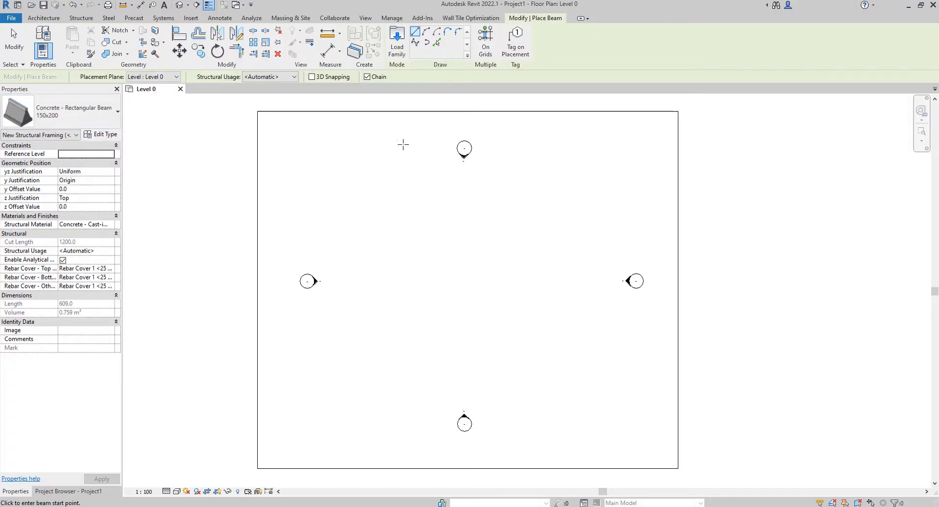
Step: Load Concrete - Rectangular Beam.rfa from the UK library's Structural Framing > Concrete folder, overwriting the existing version of the family
left_click(397, 41)
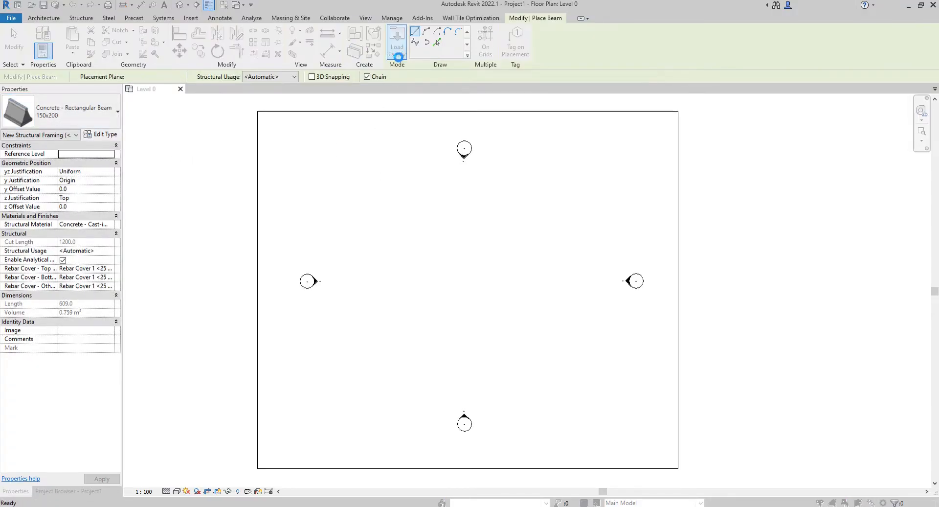
left_click(416, 149)
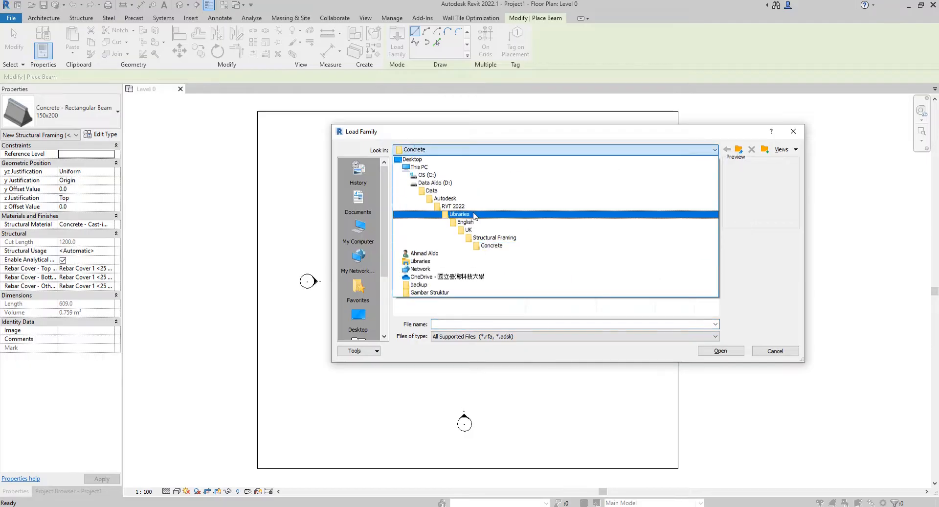
left_click(470, 230)
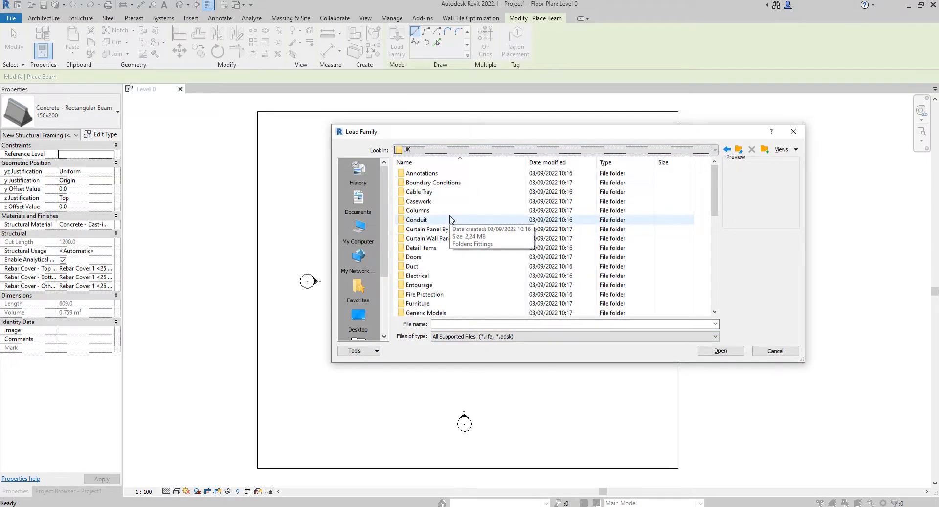
scroll(461, 249, "down", 4)
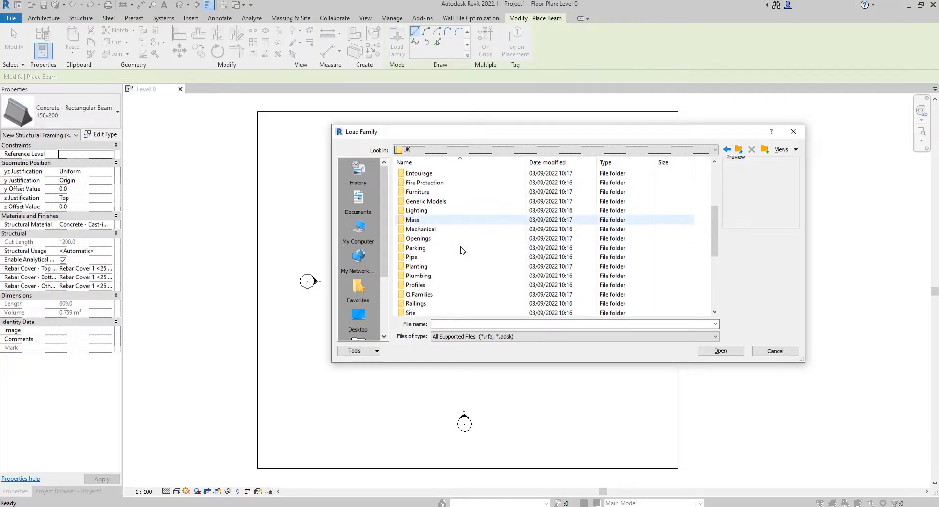
scroll(461, 250, "down", 5)
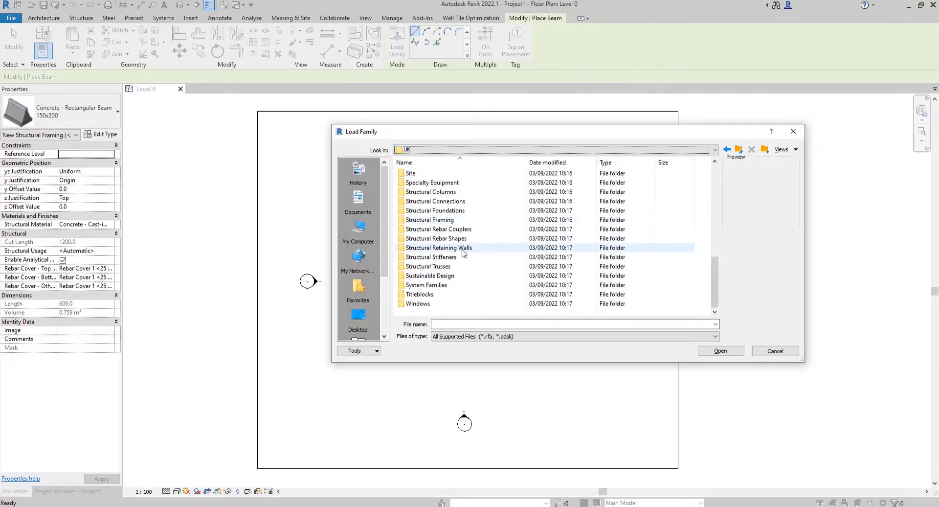
double_click(464, 223)
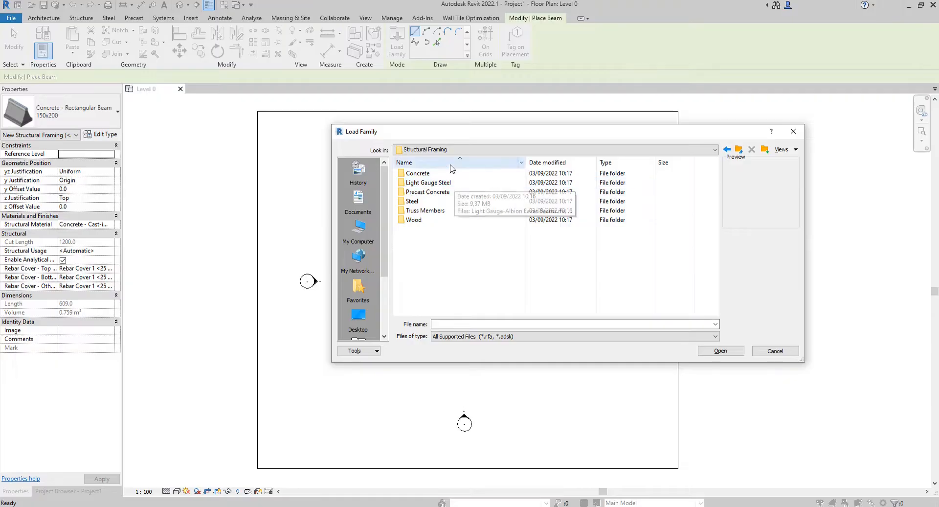
double_click(455, 174)
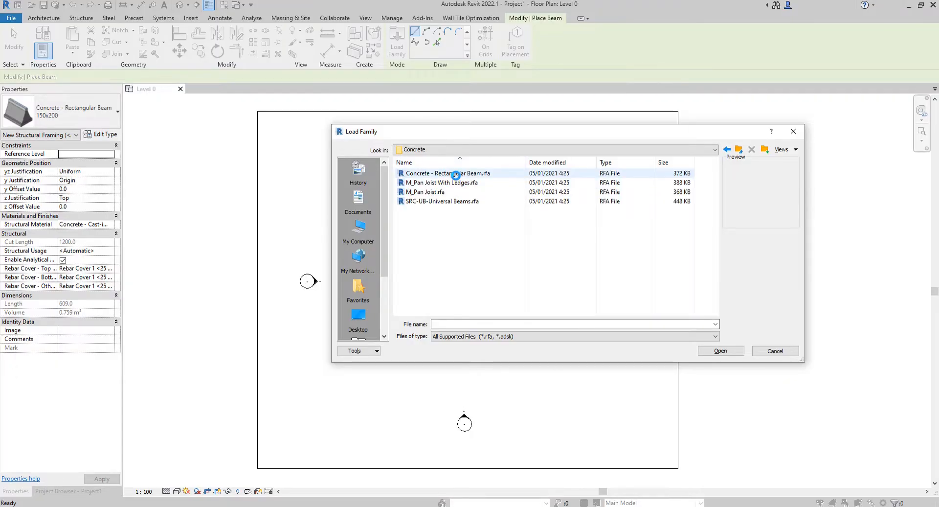
left_click(463, 175)
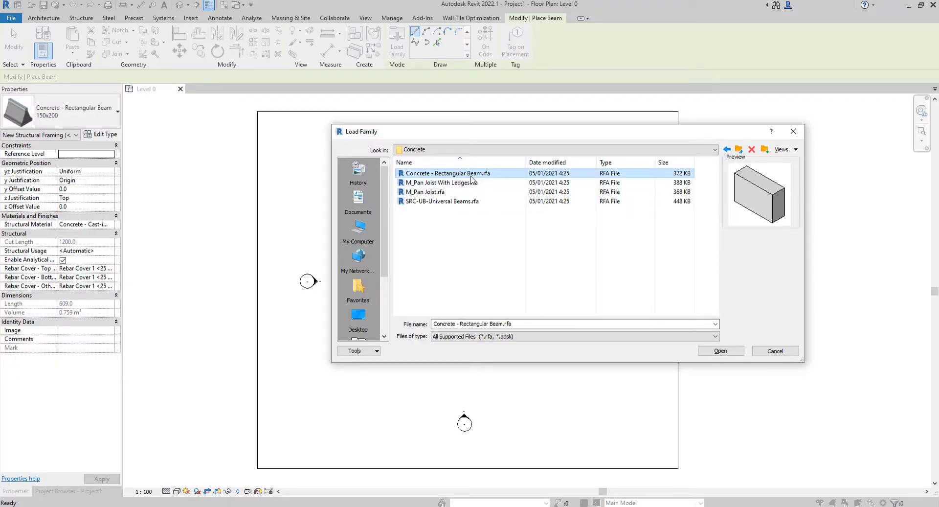
left_click(721, 353)
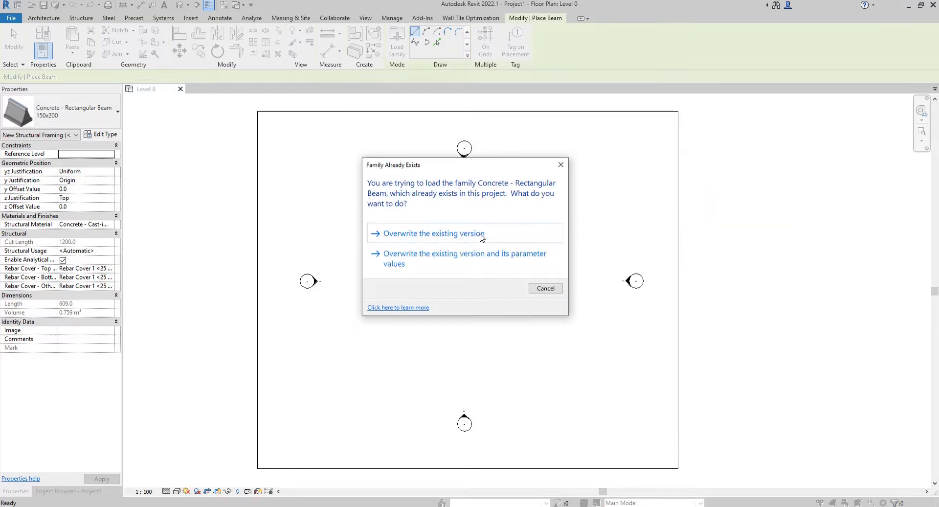
left_click(483, 237)
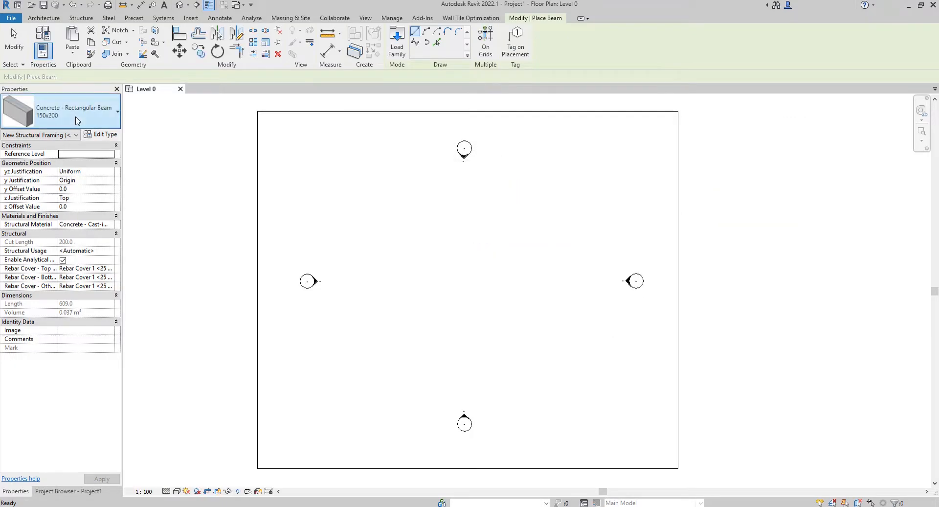
Step: Place a horizontal Concrete - Rectangular Beam 150x200 on Level 0 in the middle of the plan and end the Beam command
left_click(82, 120)
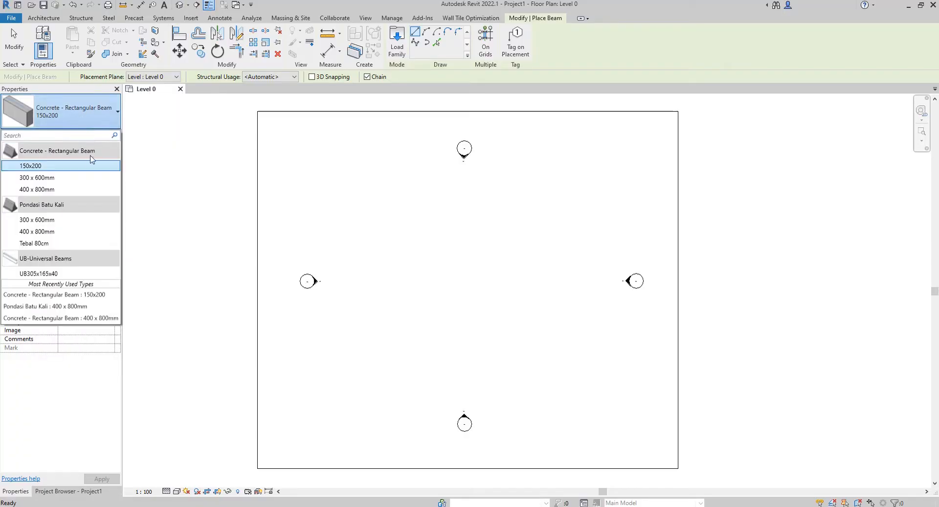
left_click(70, 166)
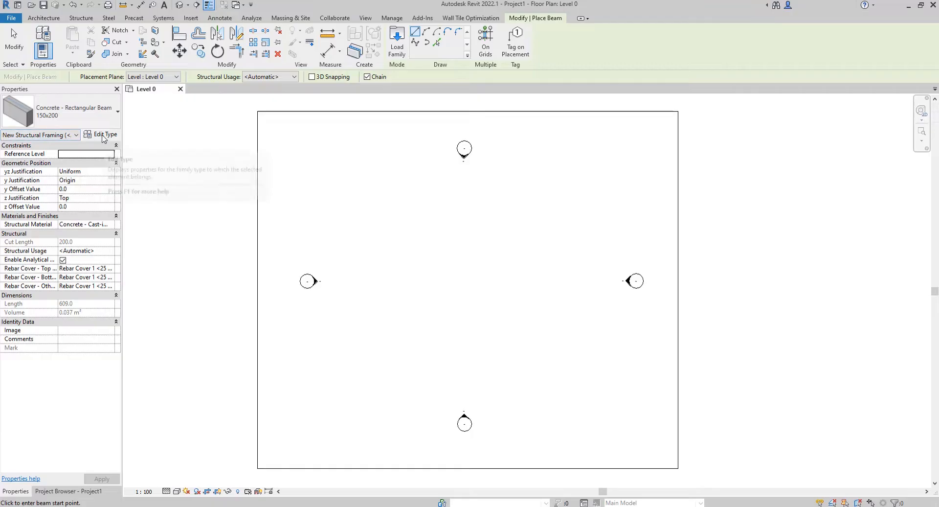
scroll(420, 269, "up", 2)
left_click(415, 269)
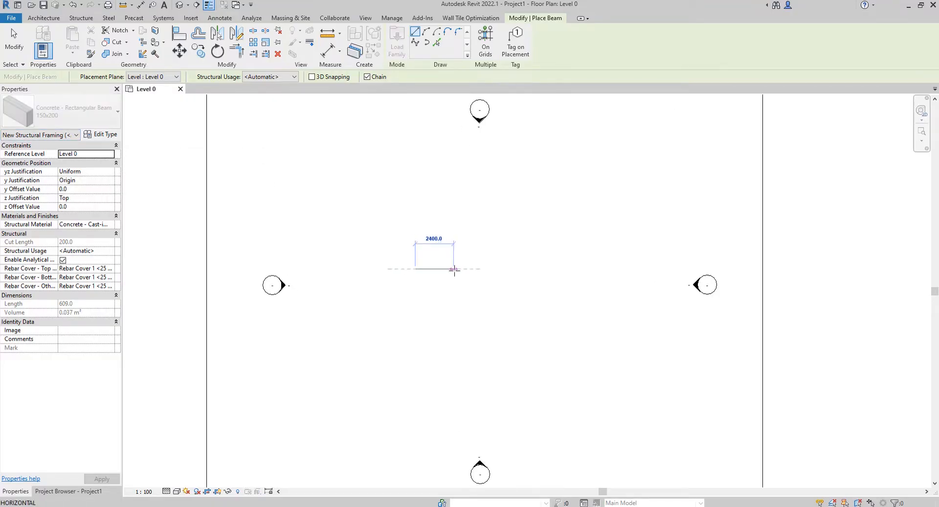
left_click(507, 269)
scroll(464, 272, "up", 3)
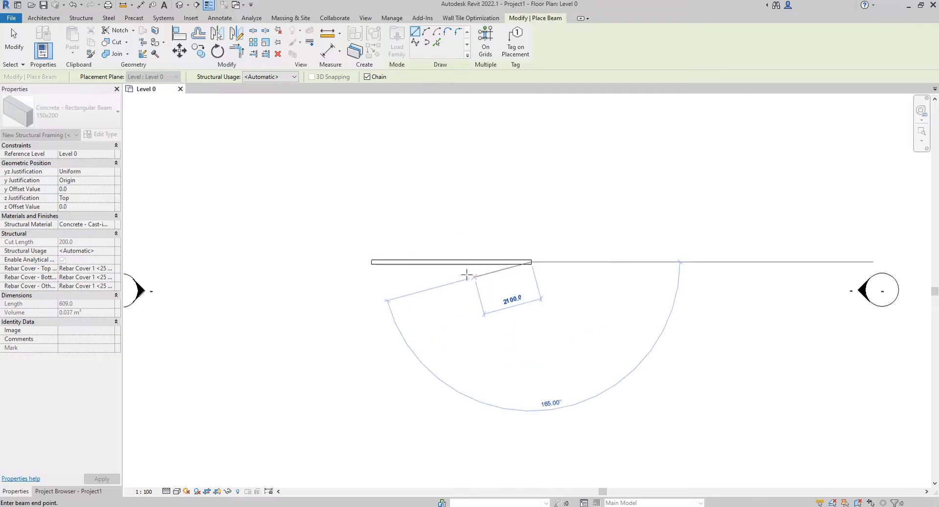
key("Escape")
key("Escape")
scroll(462, 266, "up", 2)
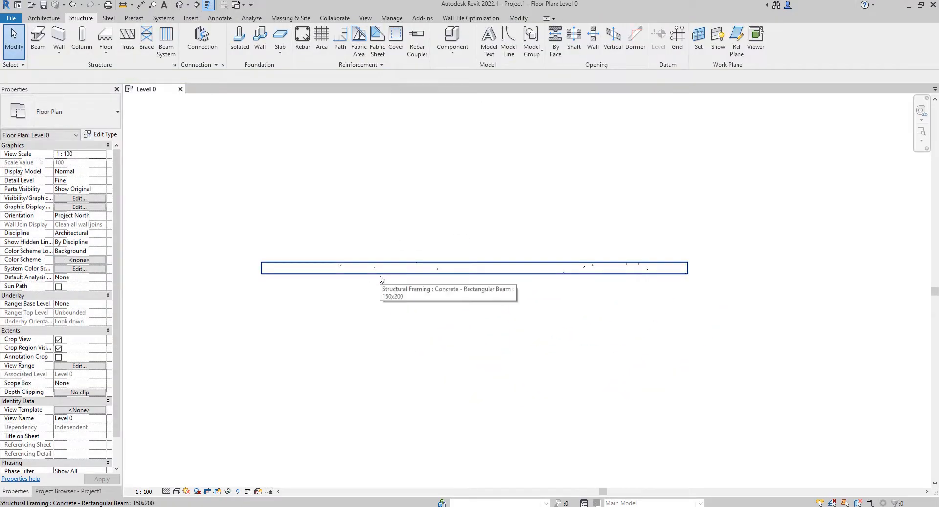
left_click(383, 270)
left_click(339, 282)
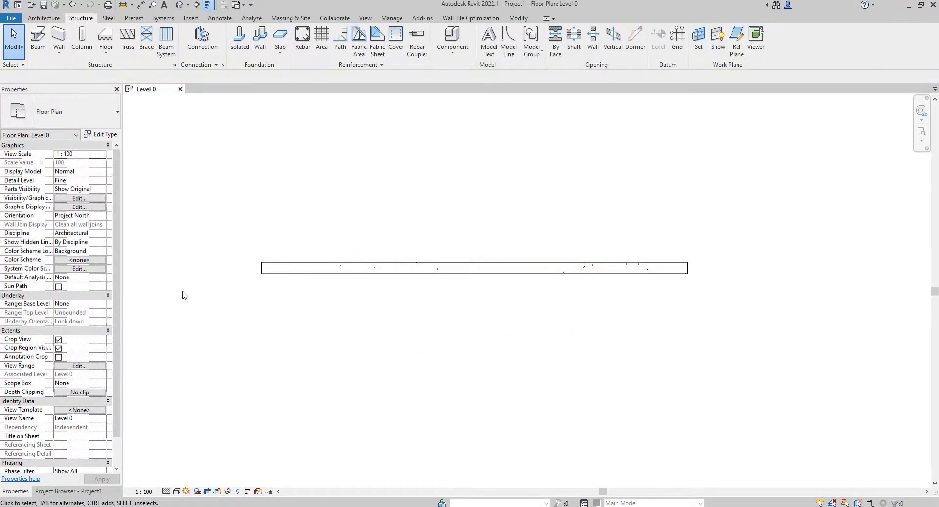
Step: Set the Level 0 view range with Top at Associated Level (Level 0), Bottom and View Depth Unlimited, and apply it
left_click(85, 367)
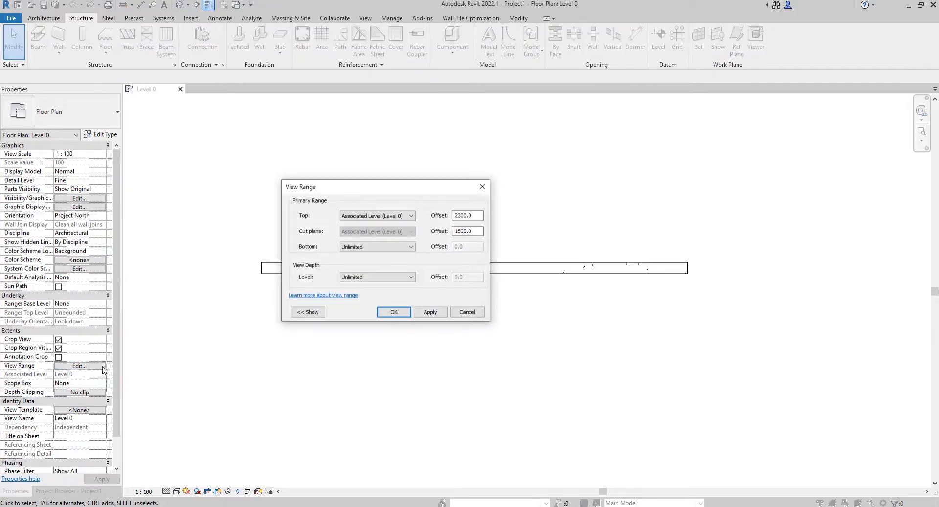
left_click_drag(384, 189, 261, 116)
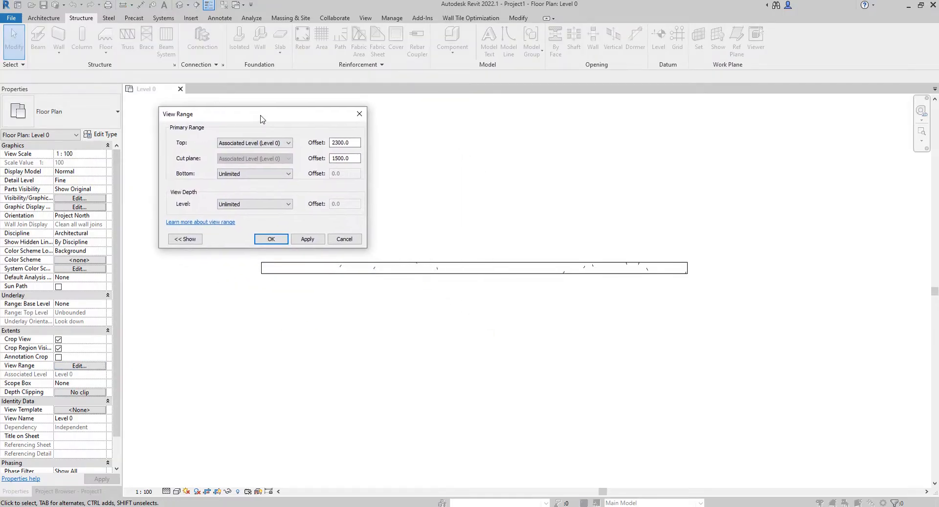
left_click(249, 143)
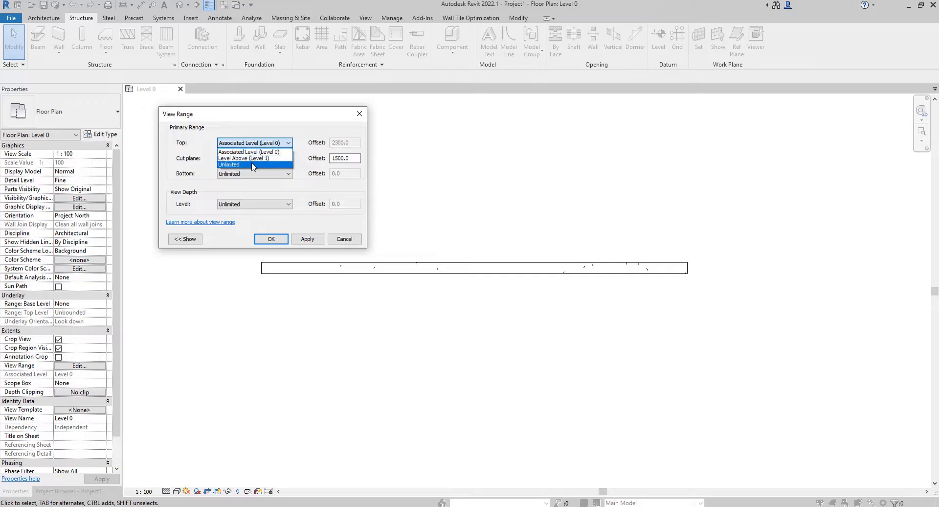
left_click(250, 152)
left_click(254, 174)
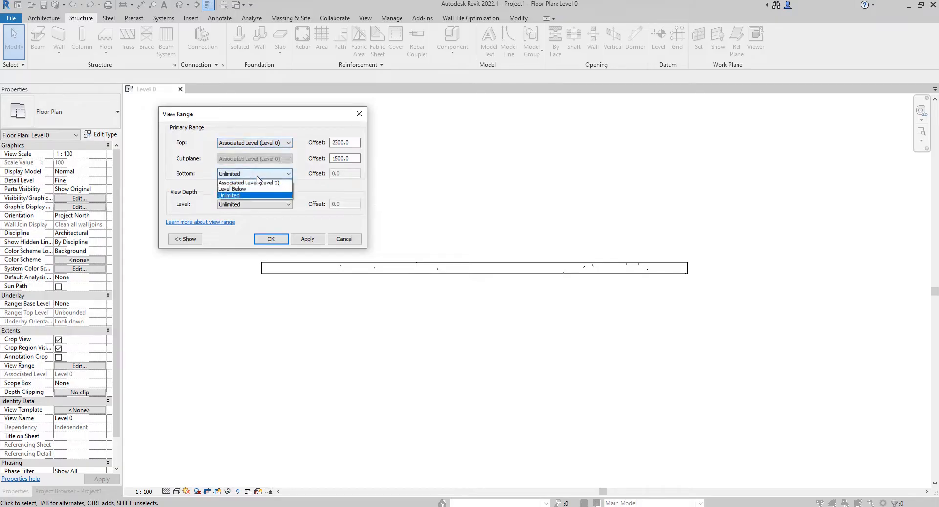
left_click(252, 196)
left_click(288, 203)
left_click(235, 206)
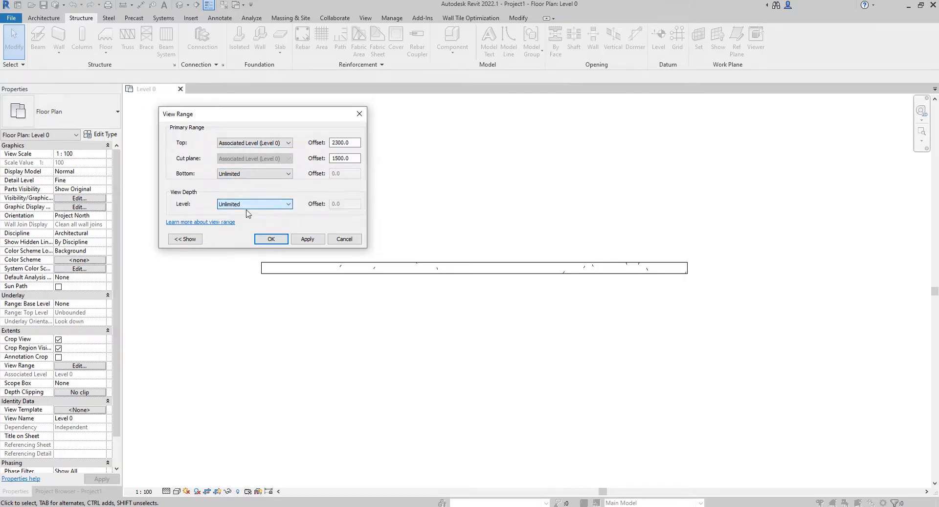
left_click(307, 238)
left_click(271, 239)
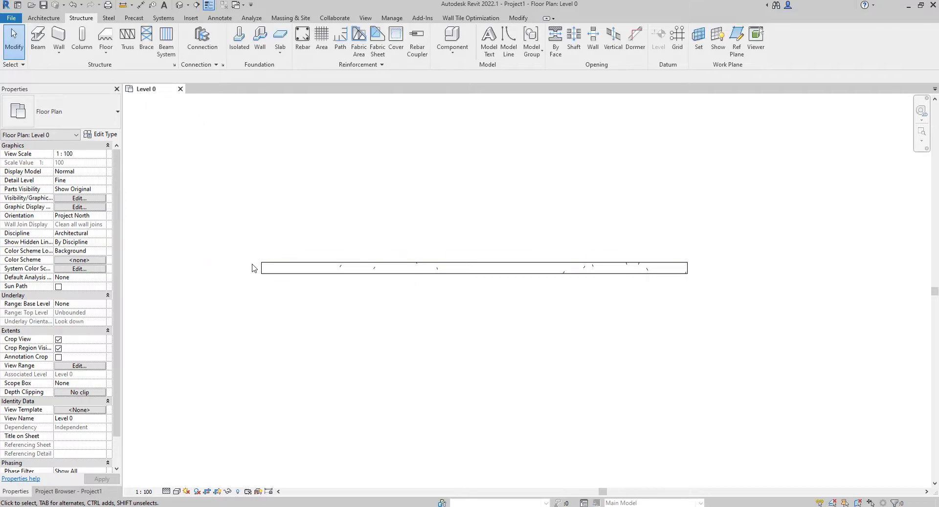
Step: Open the default 3D view and examine the shape and near end of the placed 150x200 beam
scroll(307, 223, "down", 1)
middle_click_drag(340, 266, 373, 267)
left_click(180, 5)
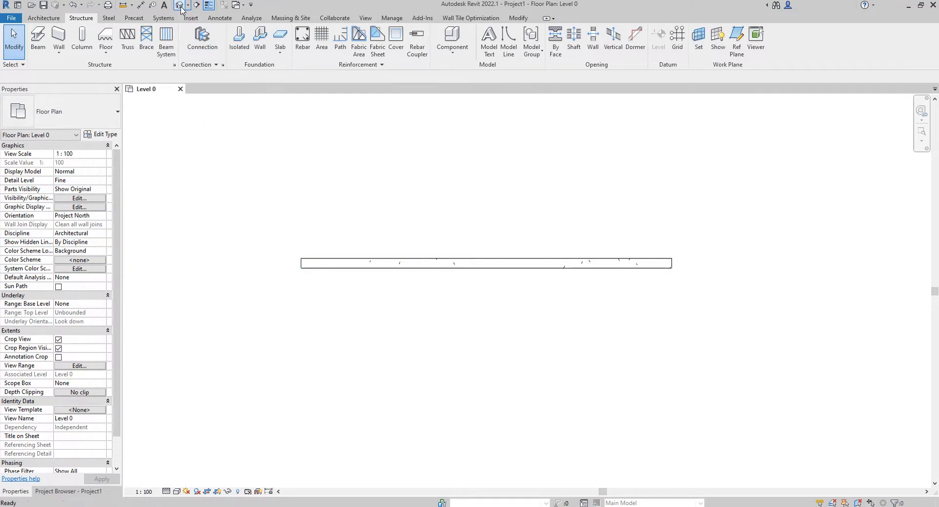
scroll(490, 377, "up", 2)
middle_click_drag(516, 354, 557, 284)
scroll(509, 296, "up", 1)
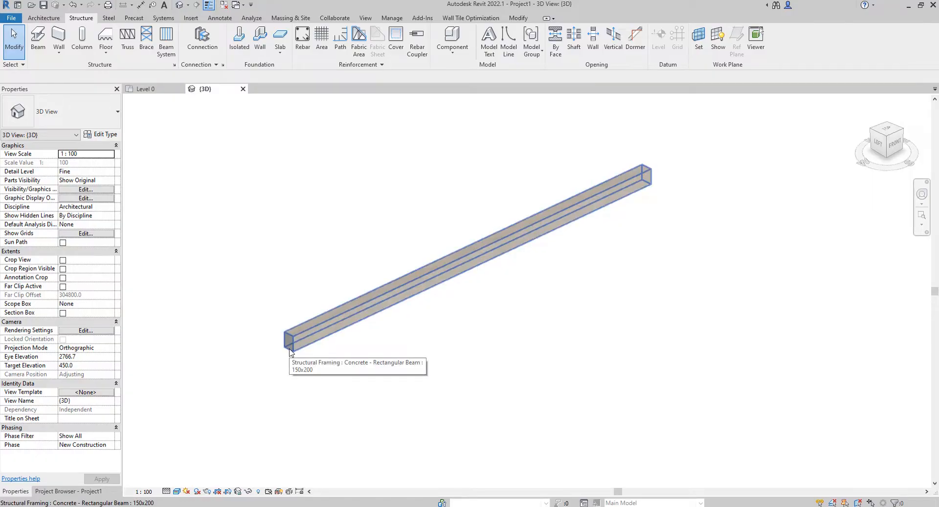
middle_click_drag(381, 267, 353, 280)
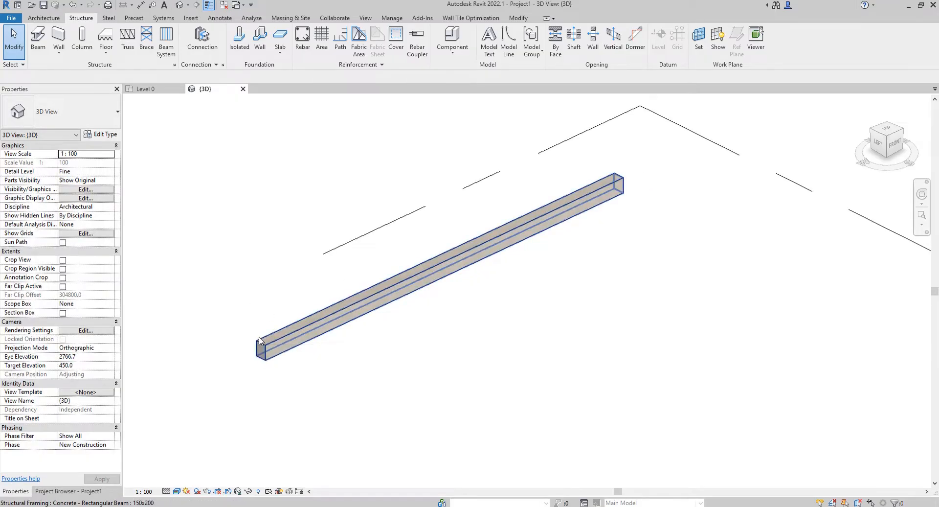
scroll(258, 352, "up", 2)
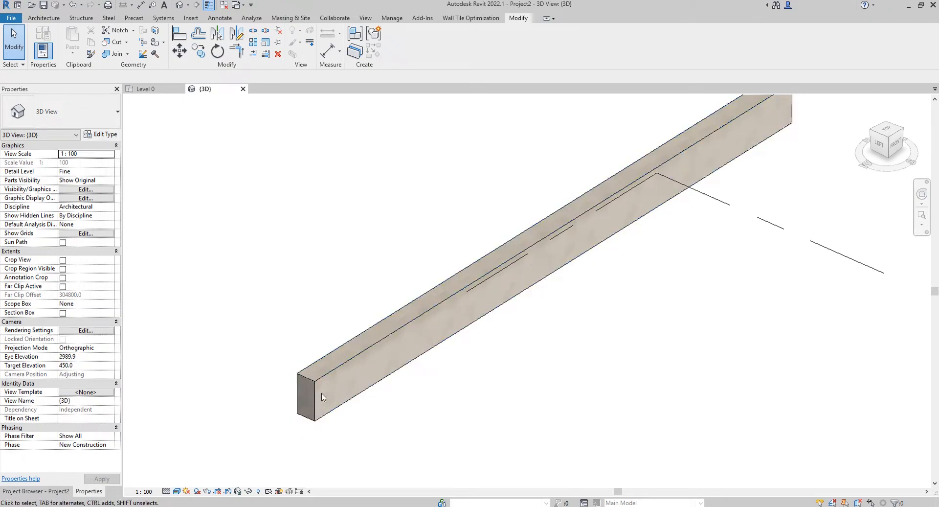
Step: Change the 3D view's visual style to display the concrete surface pattern and open the 400 x 800mm beam's family for editing
left_click(329, 381)
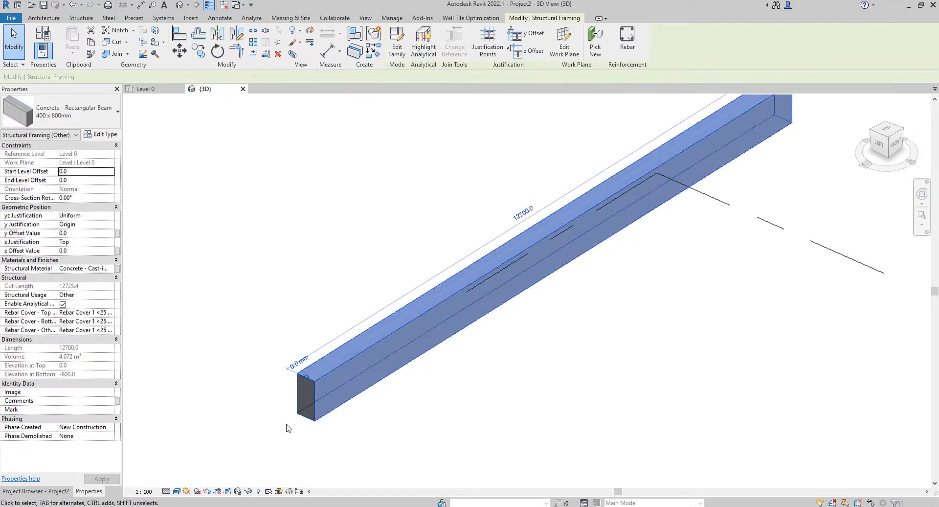
left_click(285, 426)
left_click(177, 496)
left_click(210, 470)
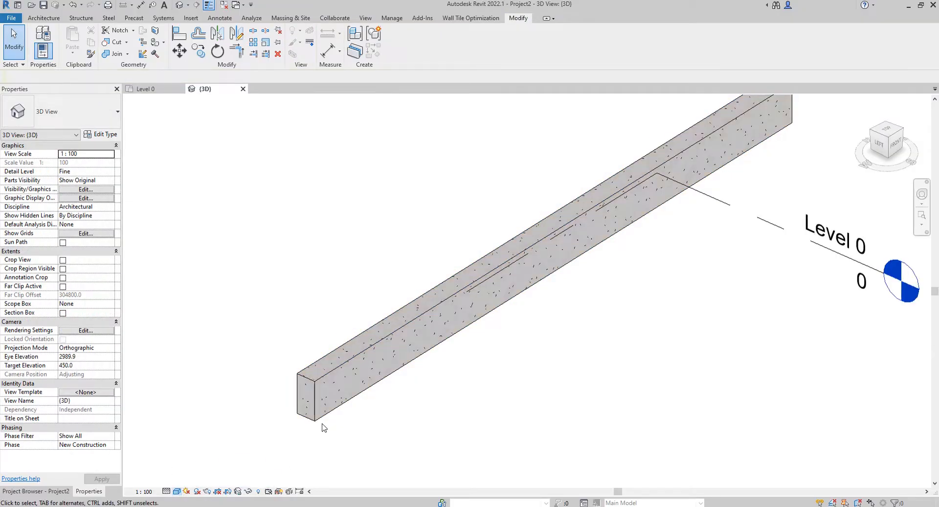
left_click(320, 377)
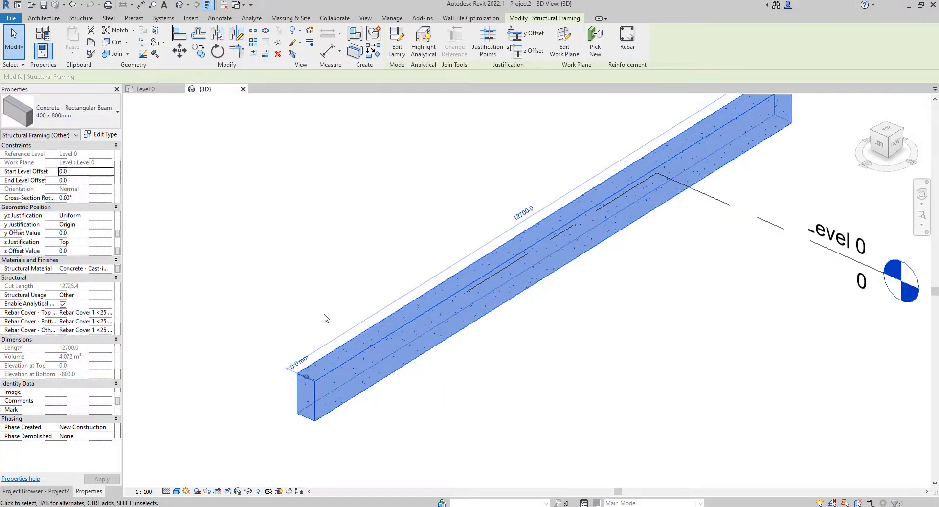
left_click(400, 51)
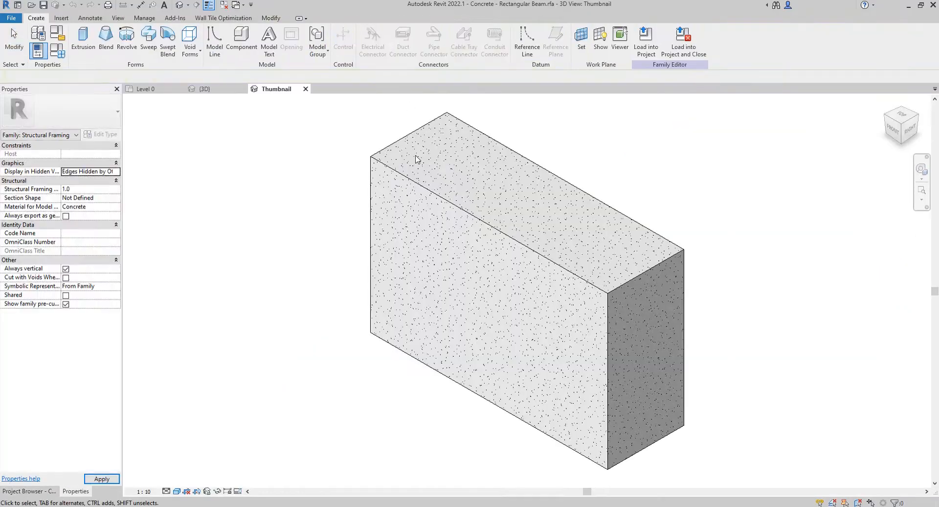
Step: Open the beam family's Ref. Level floor plan and inspect the sweep that forms the beam body
middle_click_drag(363, 169, 302, 173)
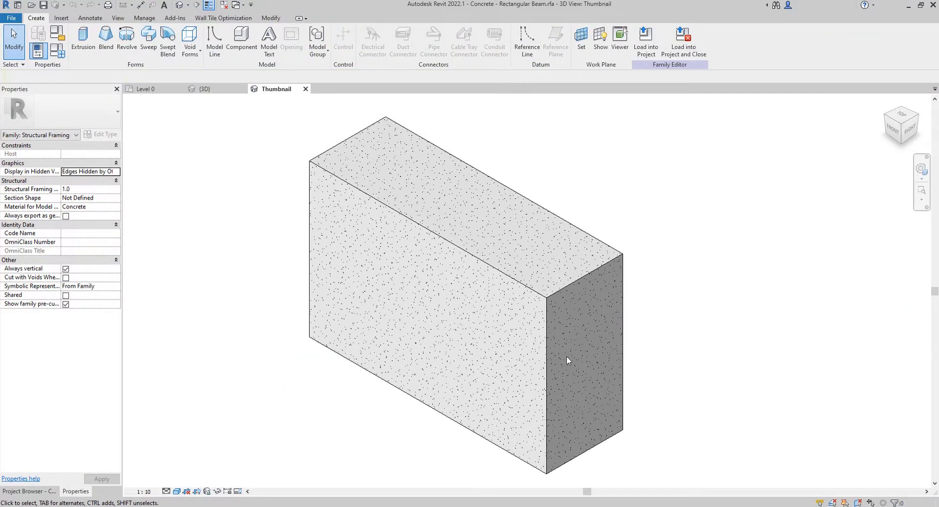
middle_click_drag(382, 269, 413, 255, "shift")
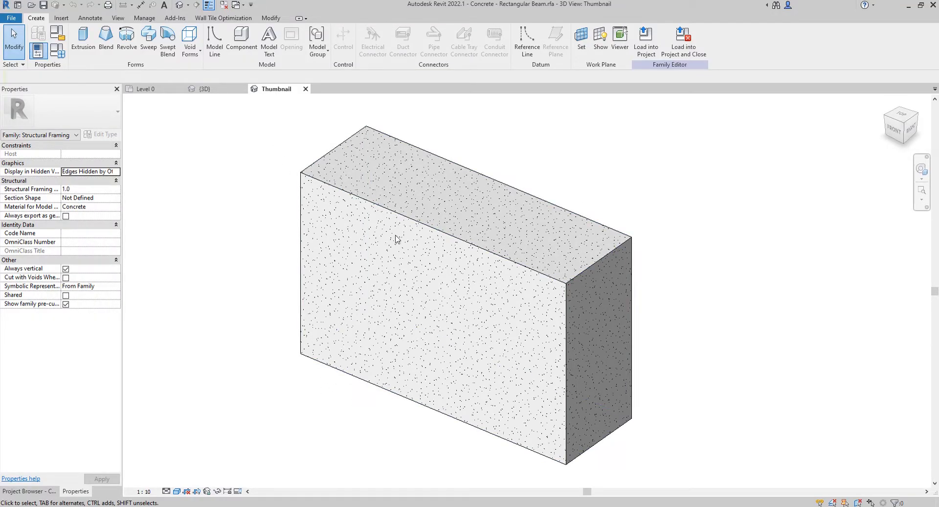
left_click(31, 491)
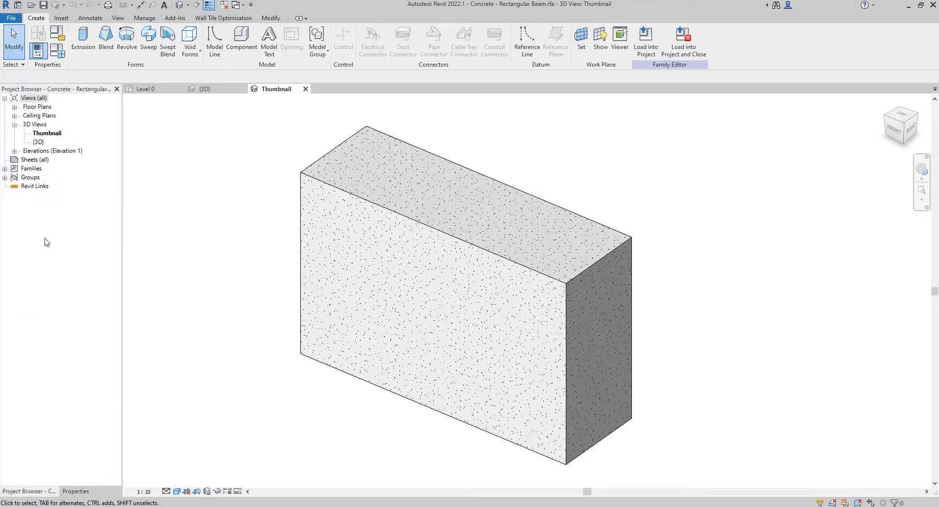
left_click(15, 107)
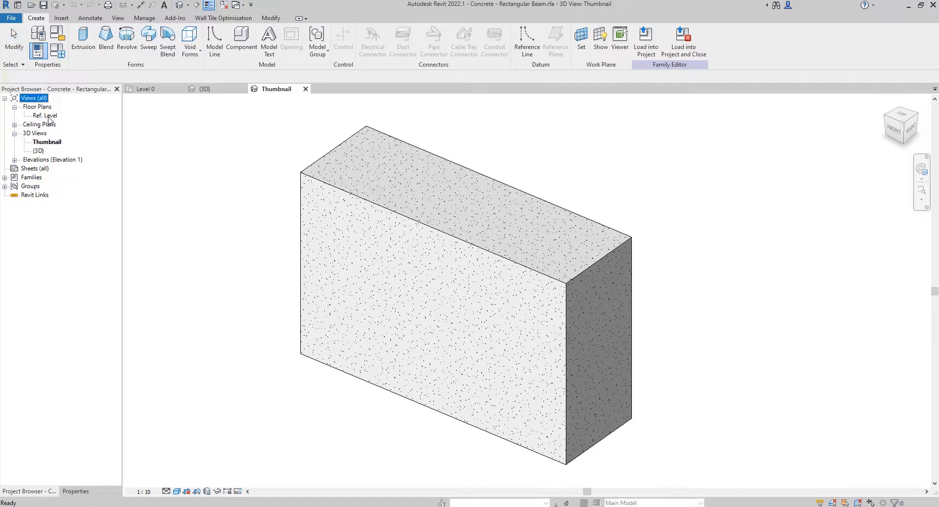
double_click(47, 116)
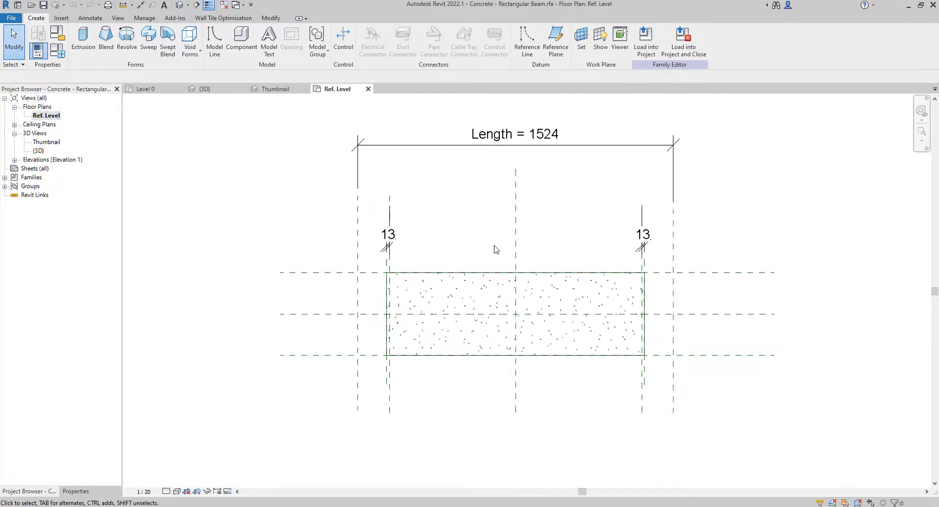
middle_click_drag(494, 250, 566, 268)
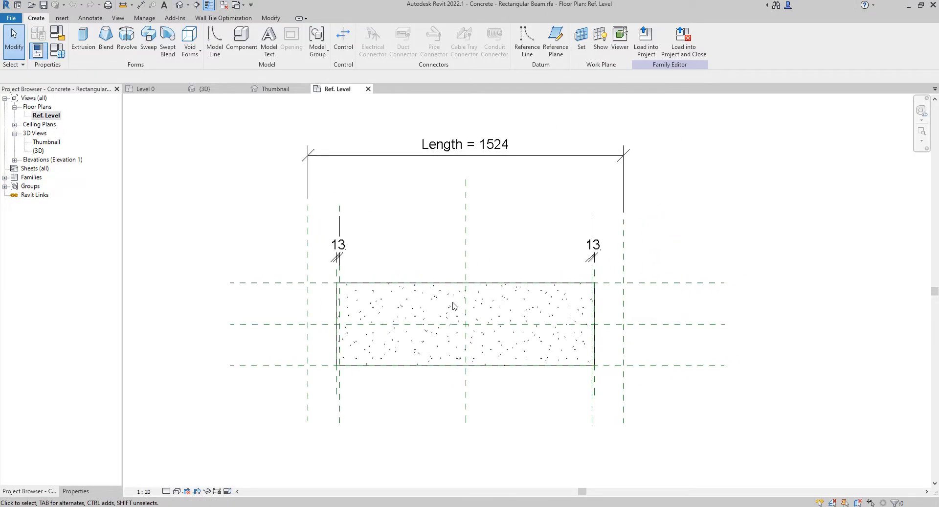
scroll(467, 343, "up", 1)
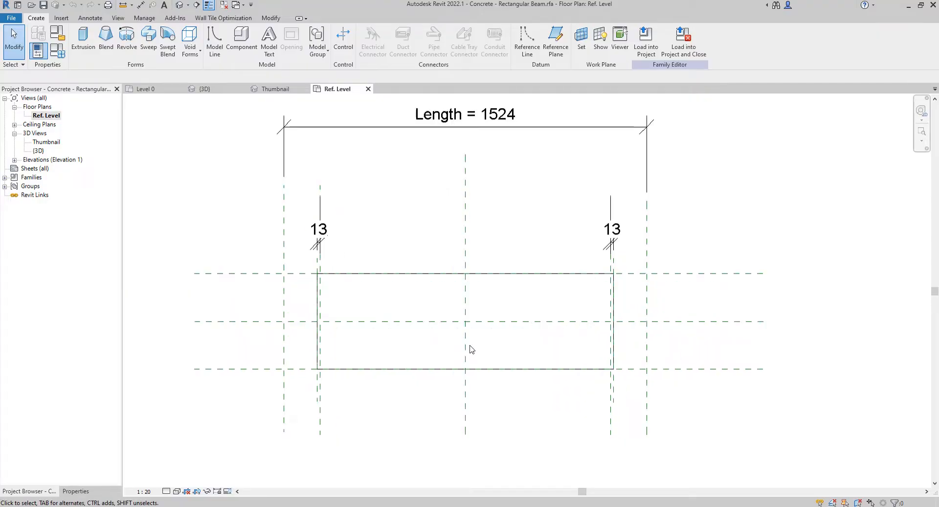
left_click(332, 301)
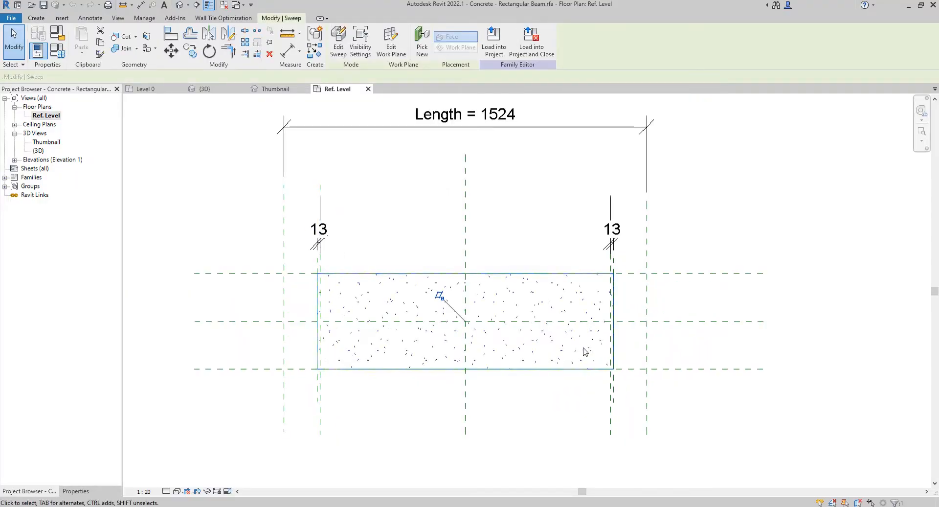
left_click(550, 257)
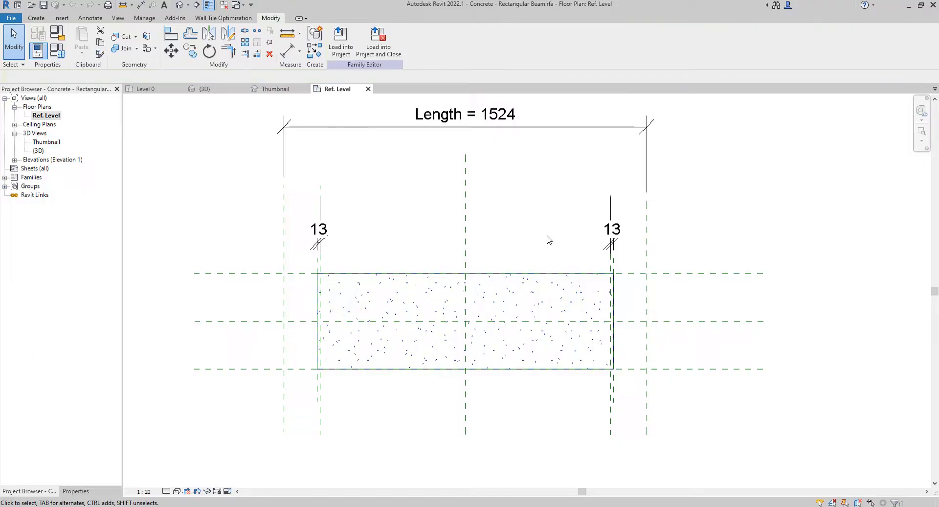
Step: Compare the family's Thumbnail 3D view with its Ref. Level floor plan
left_click(274, 89)
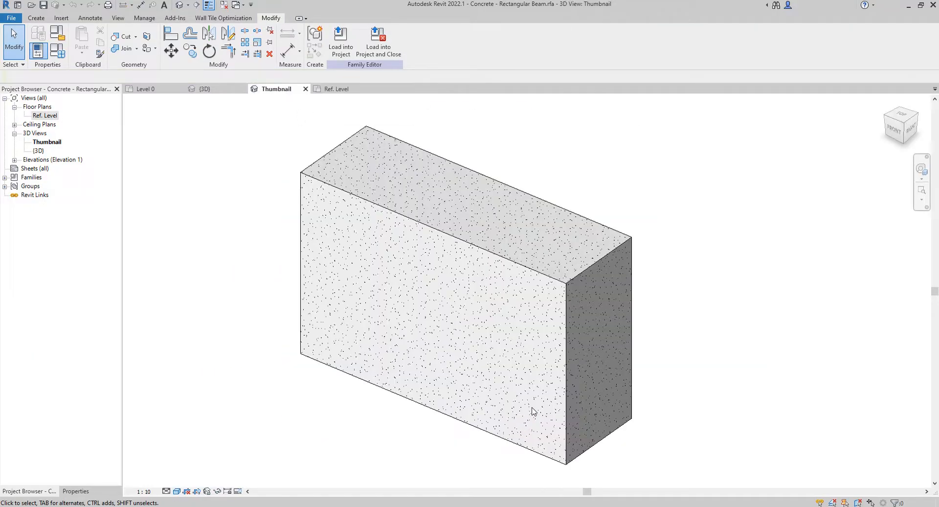
middle_click_drag(532, 409, 474, 327)
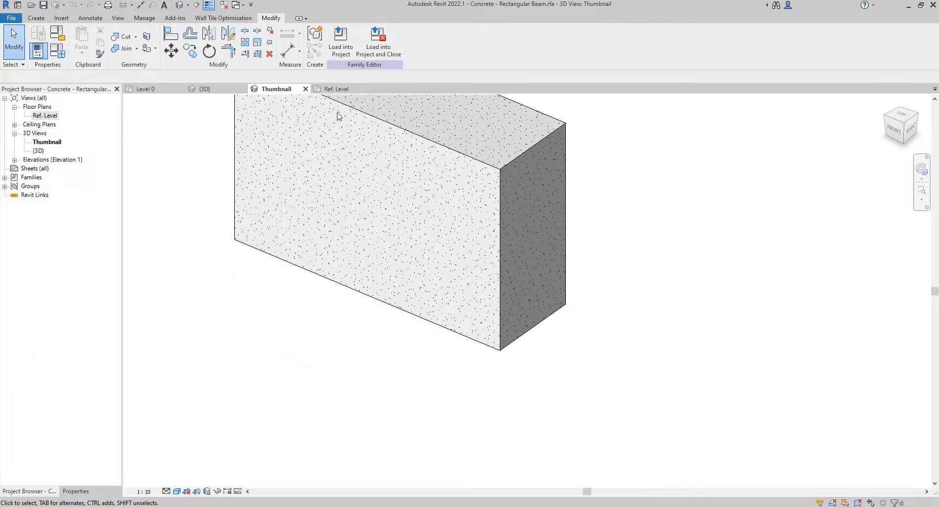
left_click(335, 89)
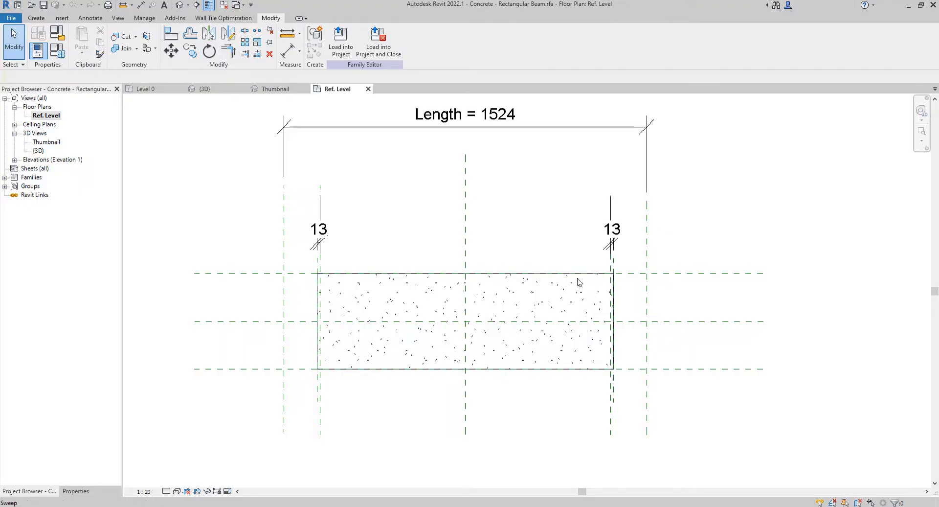
middle_click_drag(556, 248, 535, 257)
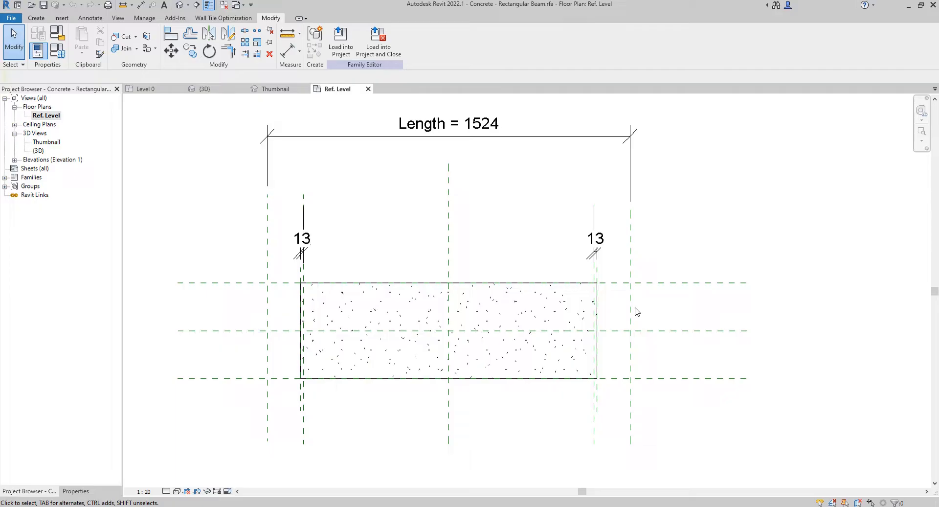
Step: Name the reference plane at the right end of the beam body A in the Ref. Level plan
left_click(15, 160)
left_click(41, 195)
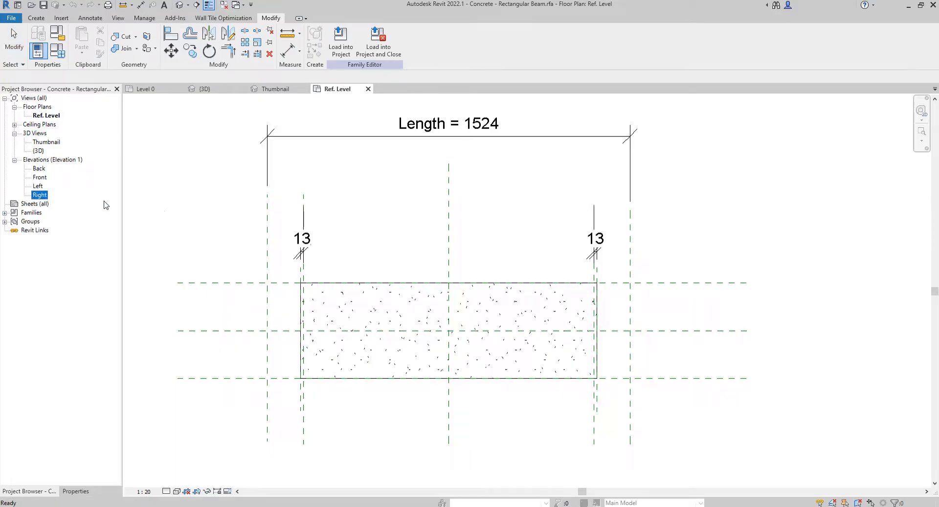
left_click(594, 274)
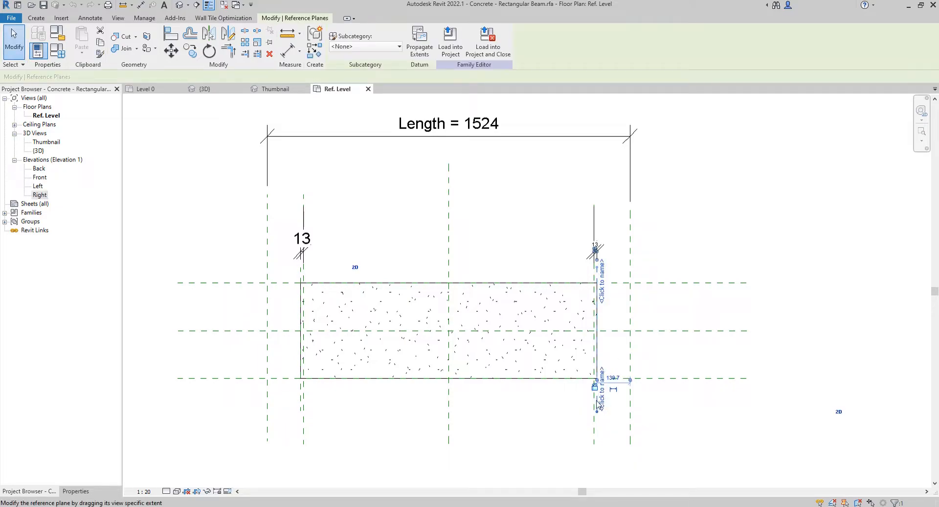
left_click(601, 403)
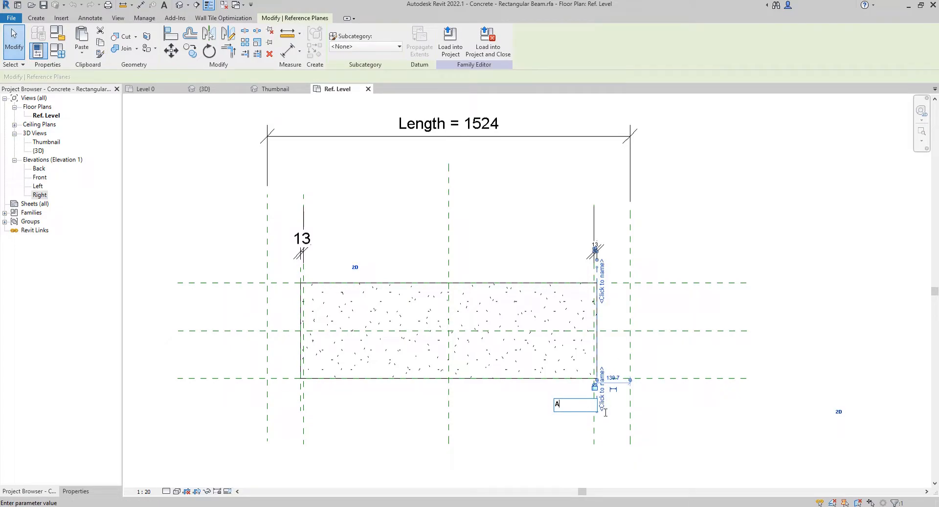
scroll(606, 413, "up", 3)
left_click(500, 387)
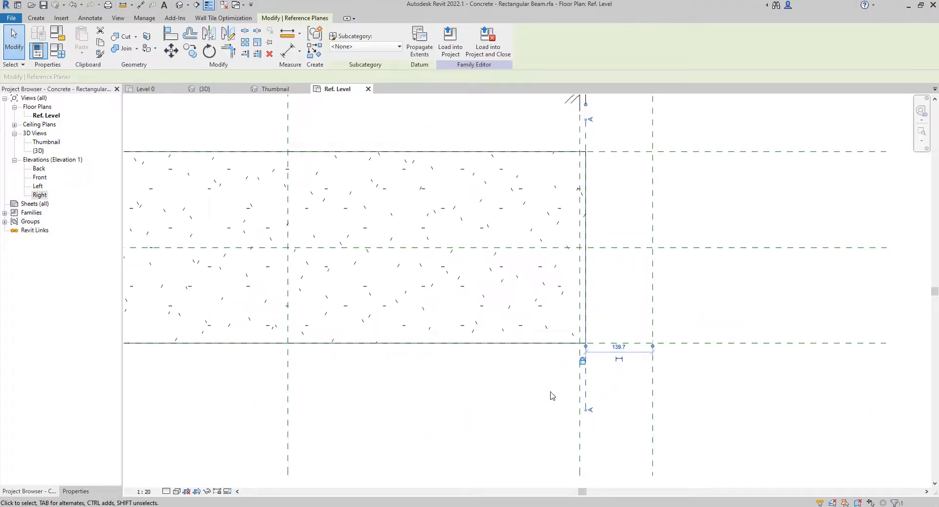
scroll(551, 391, "down", 1)
left_click(489, 400)
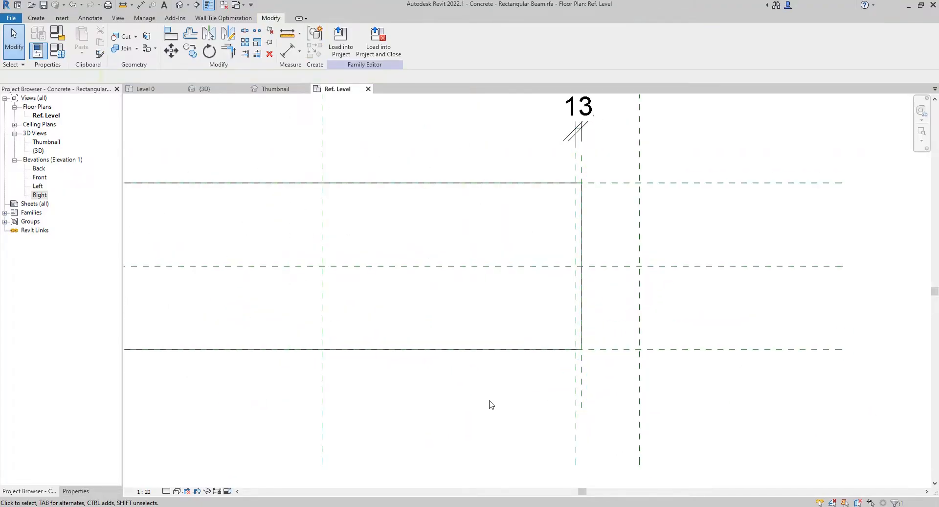
Step: Open the Right elevation and move the b width dimension slightly clear of the beam section's bottom edge
double_click(39, 199)
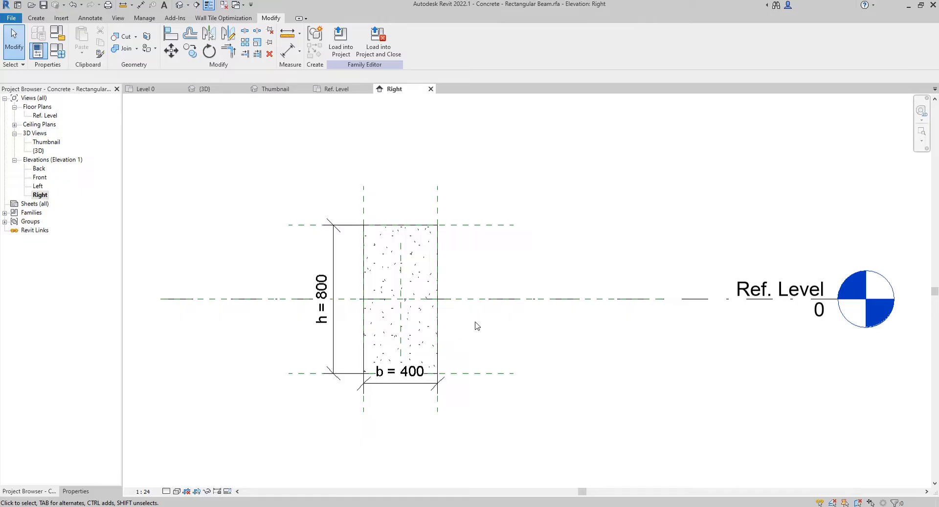
middle_click_drag(441, 360, 486, 308)
left_click_drag(467, 332, 467, 350)
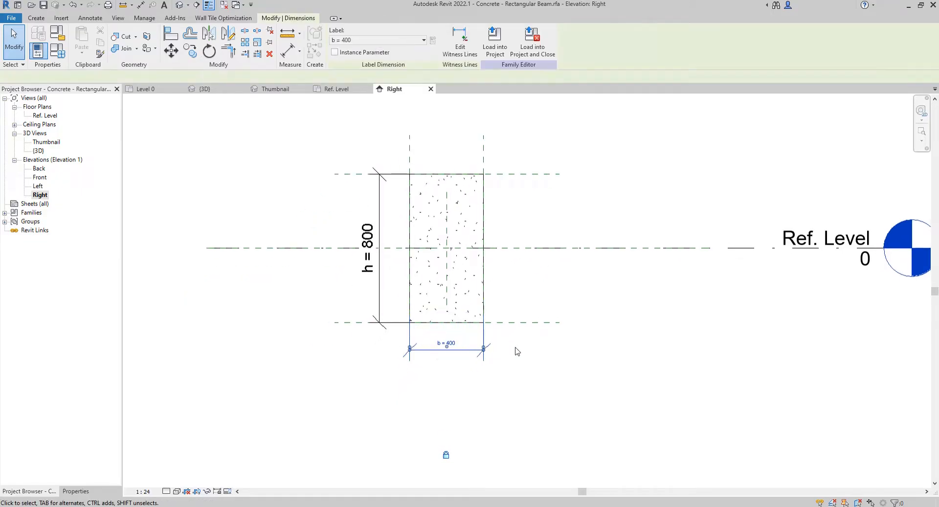
left_click(517, 351)
Step: Set the family type's width b to 150 and height h to 200
left_click(76, 490)
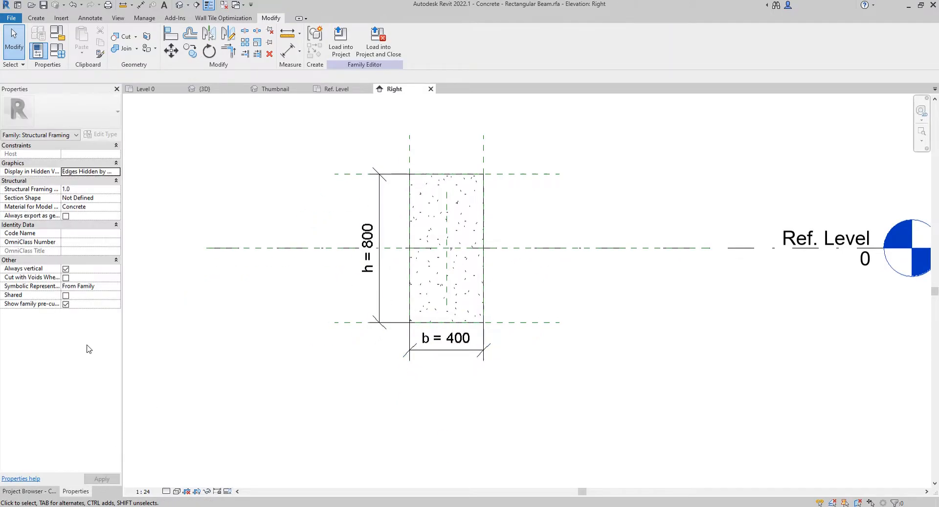
left_click(49, 490)
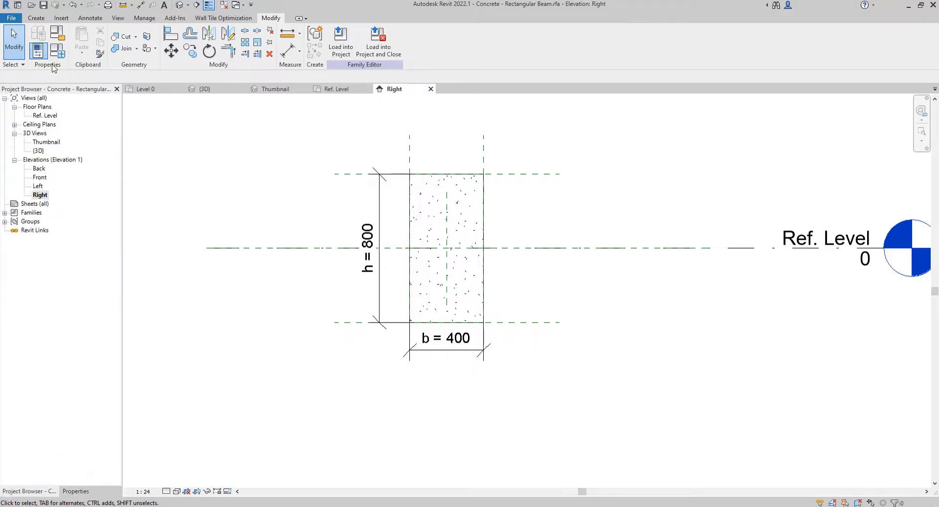
left_click(57, 50)
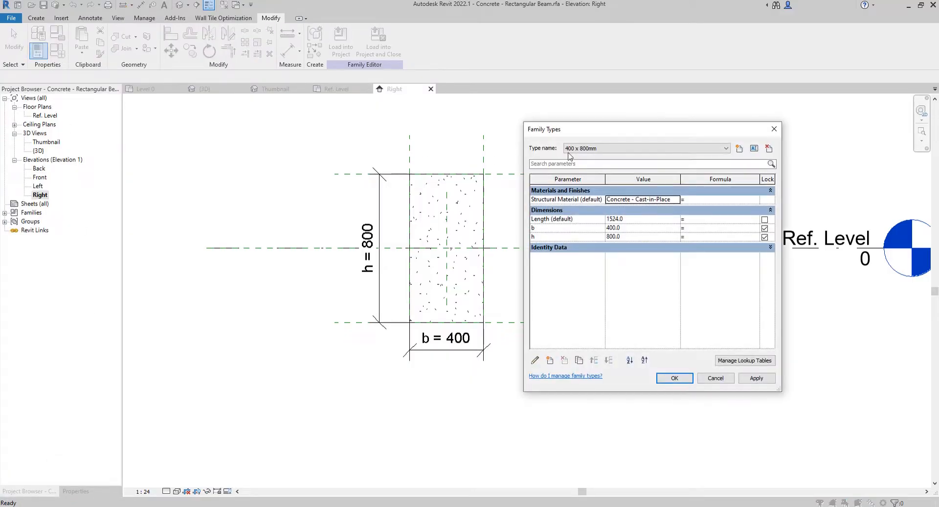
left_click_drag(564, 136, 127, 120)
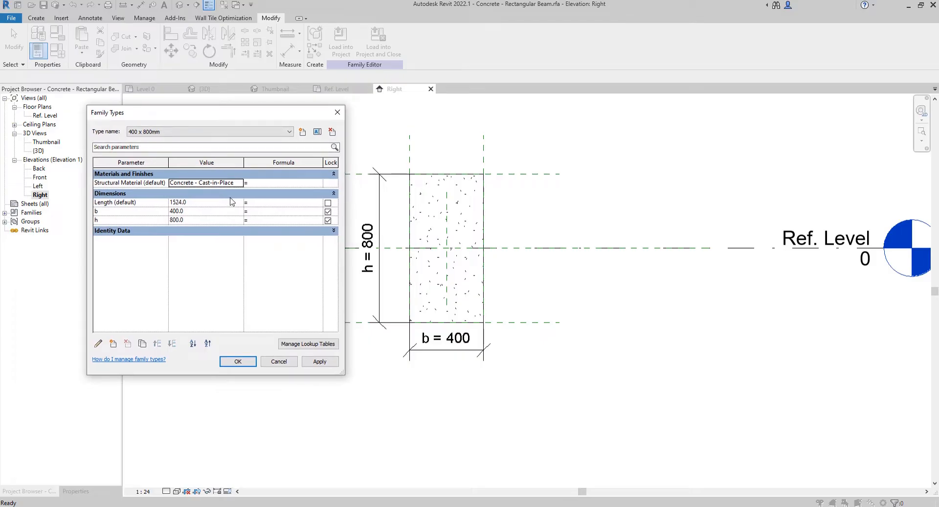
left_click(197, 212)
type("200")
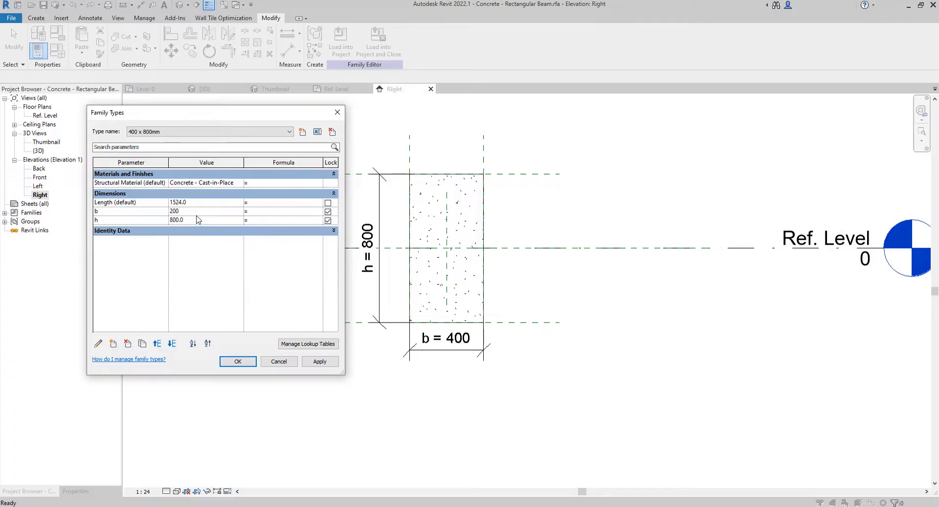
type("50")
left_click(209, 222)
type("200")
left_click(215, 214)
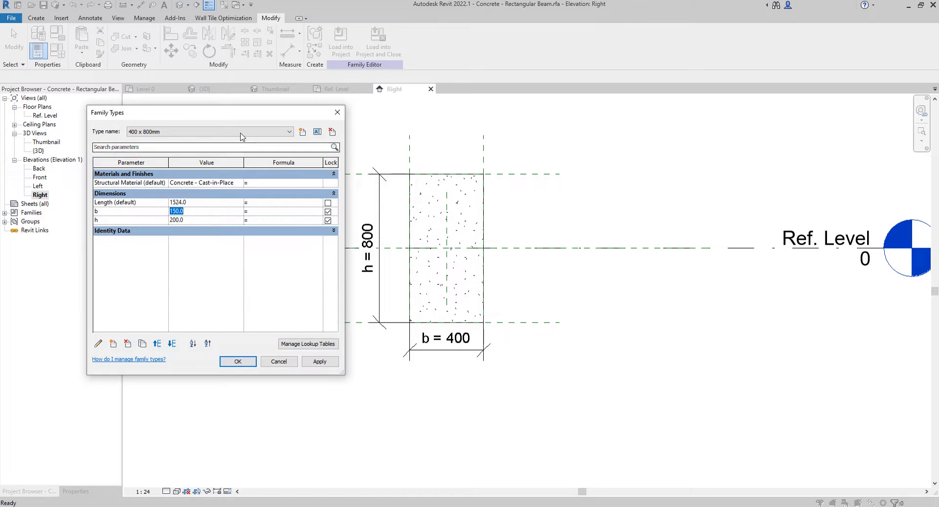
Step: Rename the family type Pondasi Batu Kali, apply the type changes, and move the b dimension just above the beam section
left_click(318, 132)
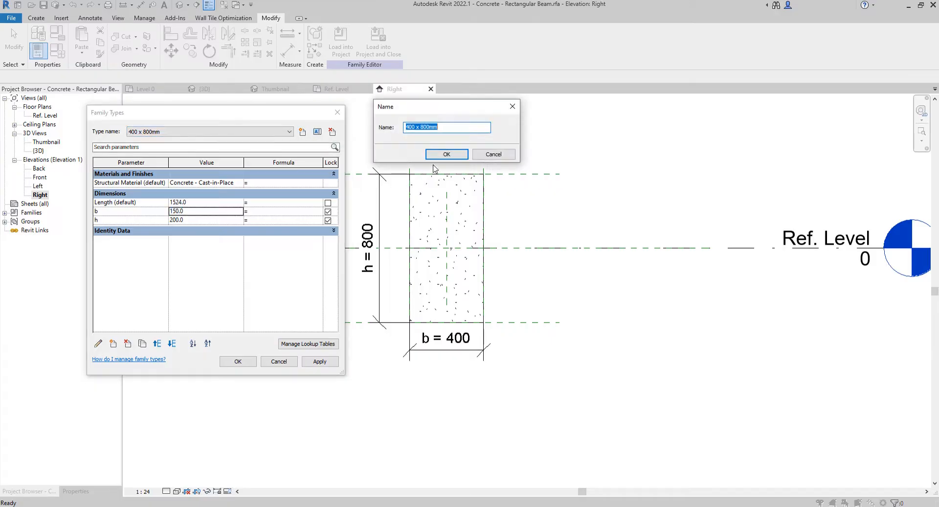
type("Pondasi Batu Kali")
left_click(456, 155)
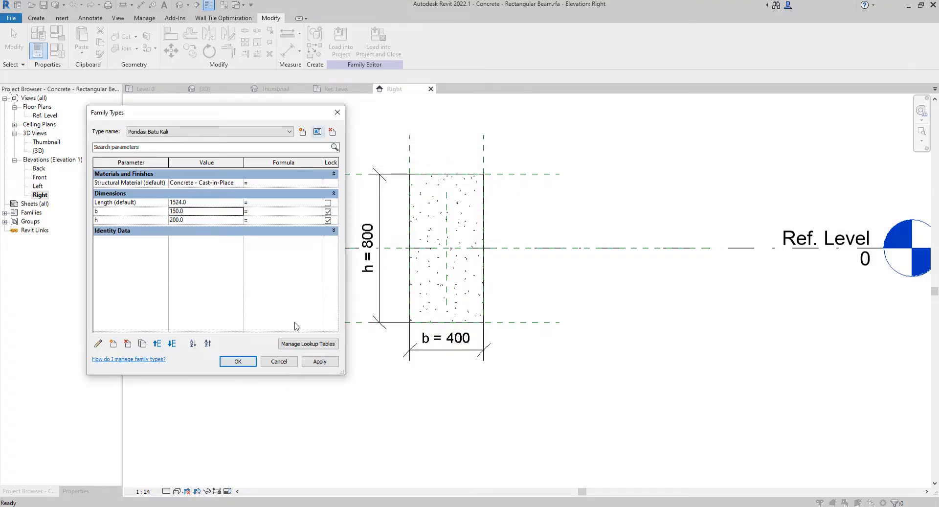
left_click(319, 361)
left_click(238, 361)
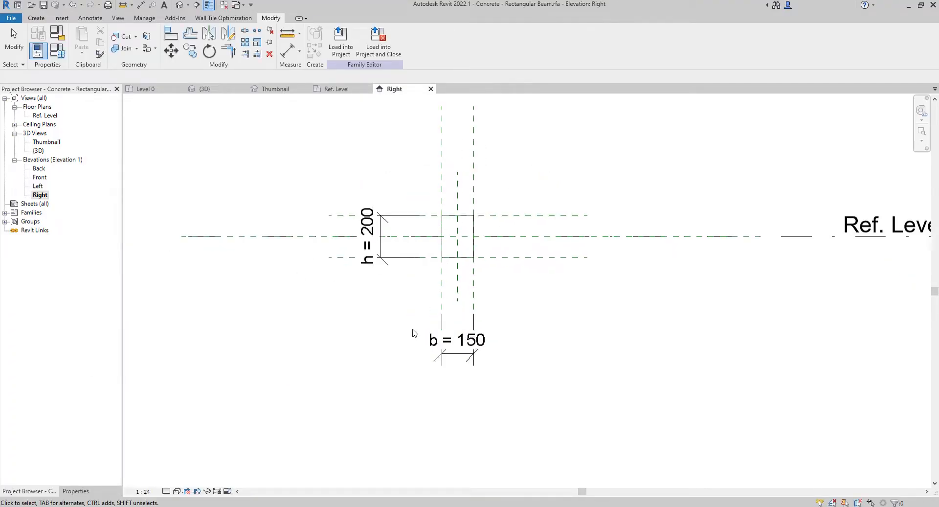
left_click_drag(463, 356, 464, 191)
left_click(537, 195)
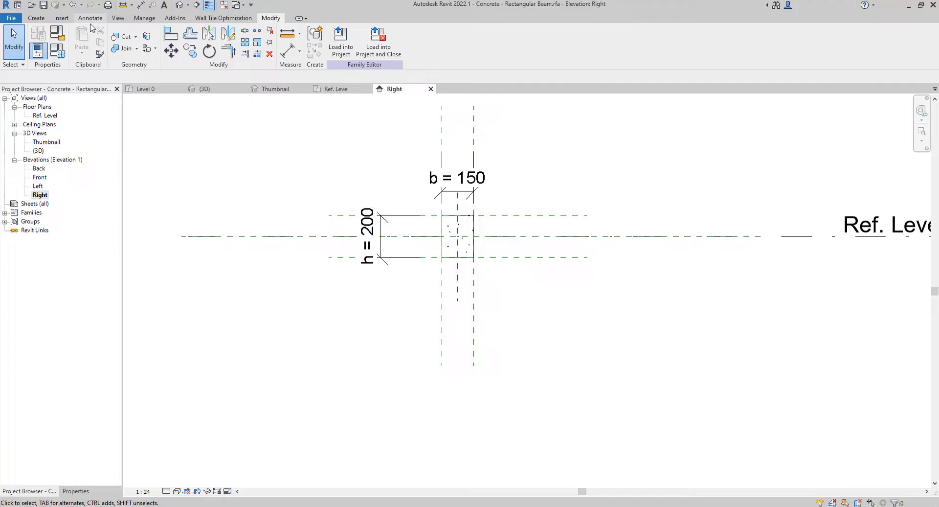
Step: Start an extrusion with Reference Plane : A as its work plane
left_click(36, 18)
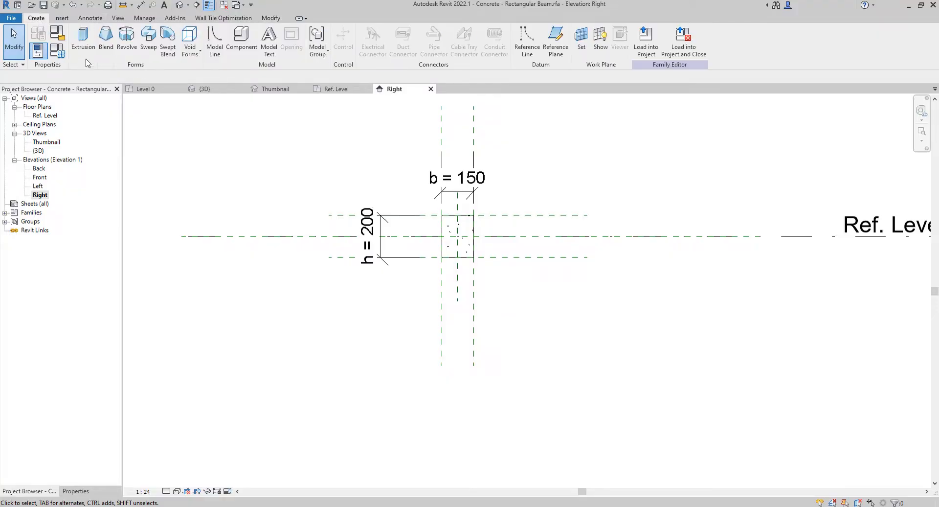
left_click(83, 43)
left_click(459, 258)
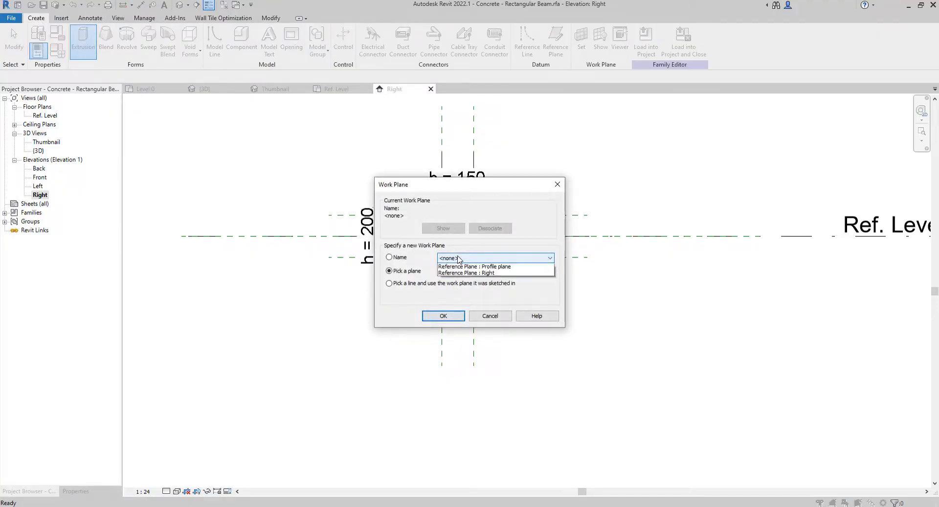
left_click(397, 256)
left_click(396, 256)
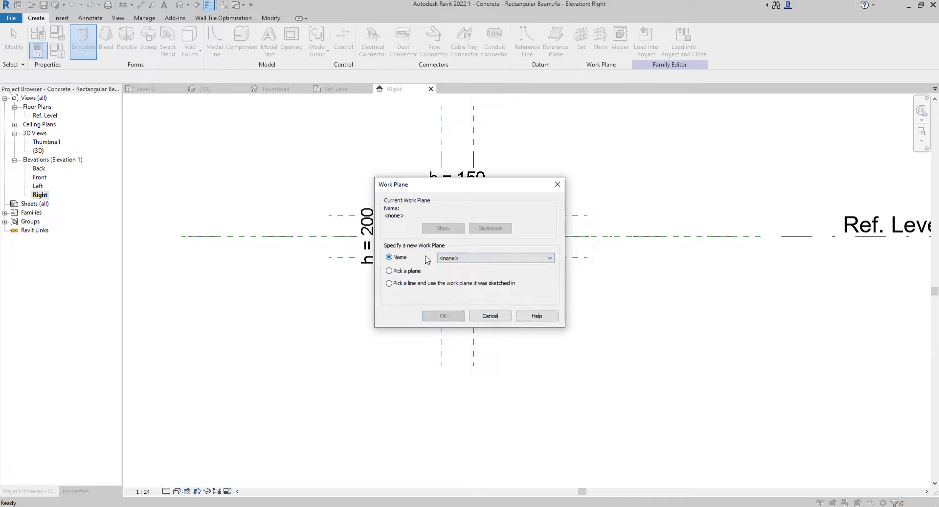
left_click(468, 258)
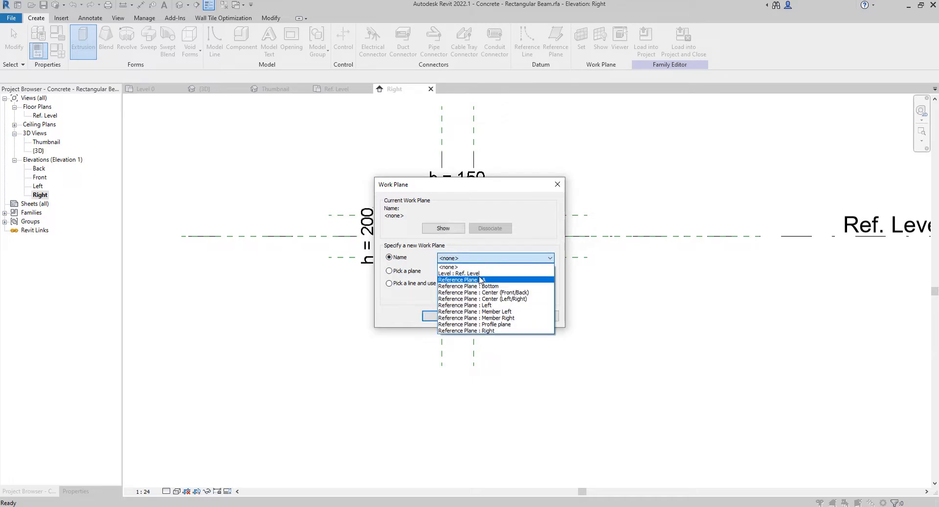
left_click(495, 280)
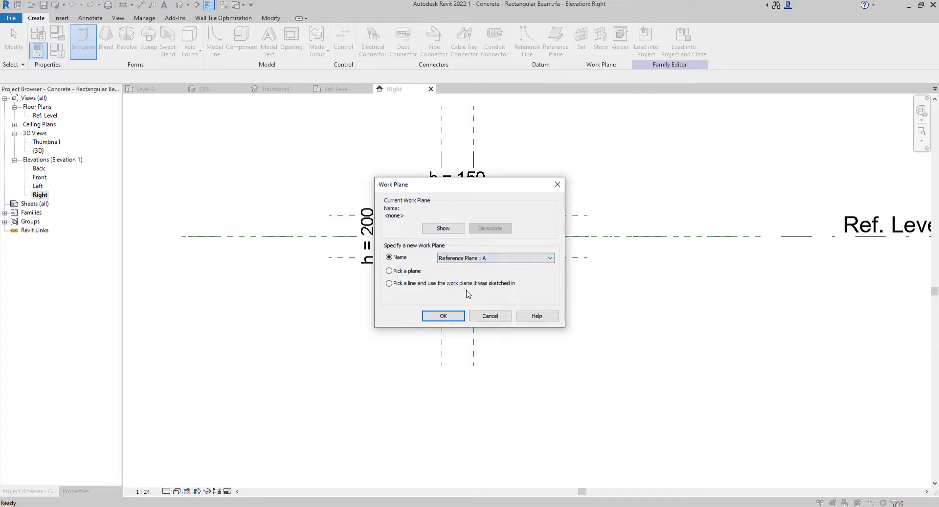
left_click(437, 316)
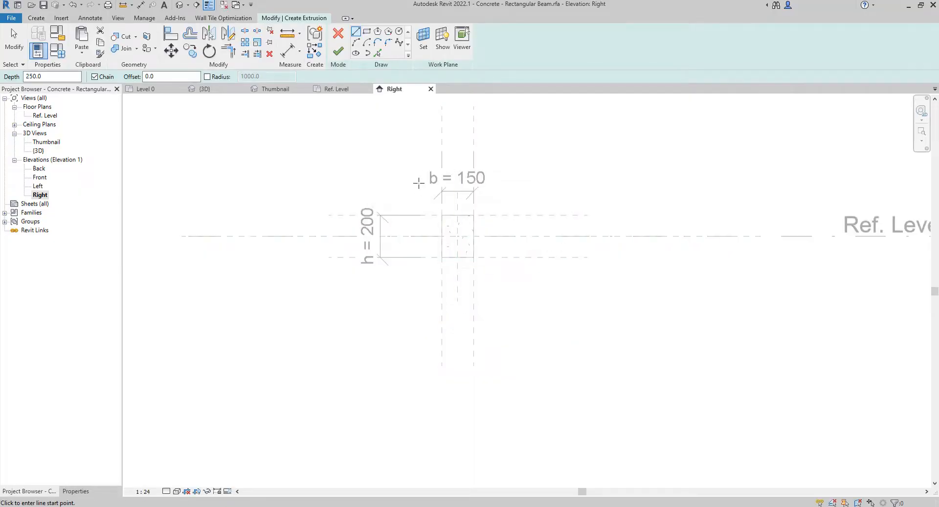
Step: Sketch a rectangle 150 mm wide and about 758 mm tall directly below the beam section, from its lower left corner
scroll(512, 342, "up", 2)
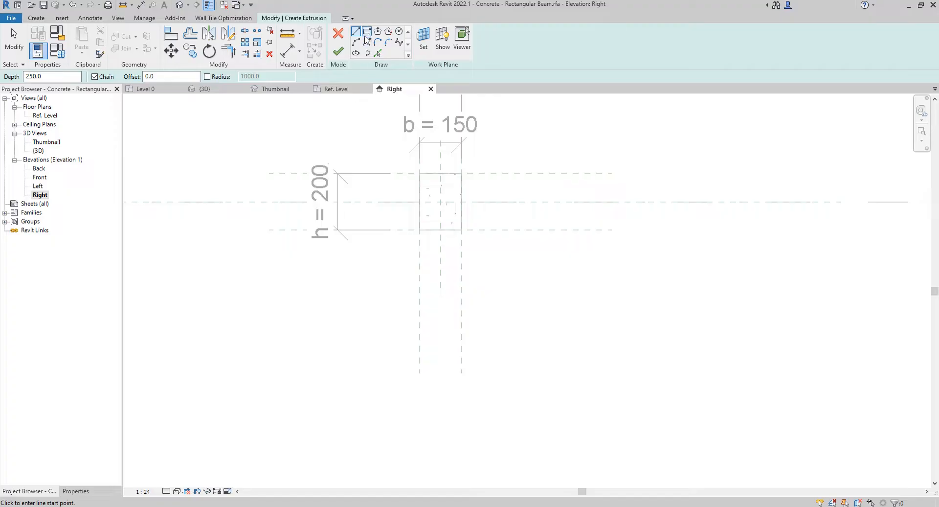
left_click(367, 32)
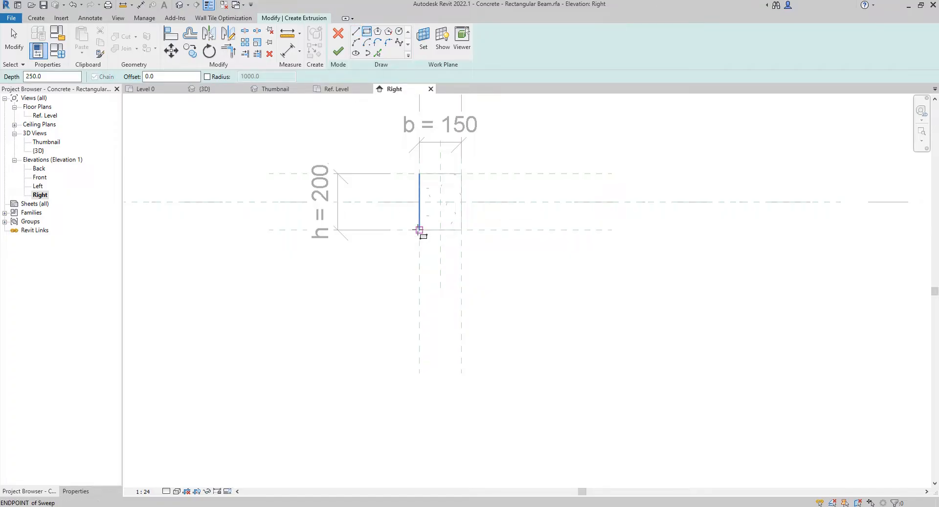
left_click(419, 230)
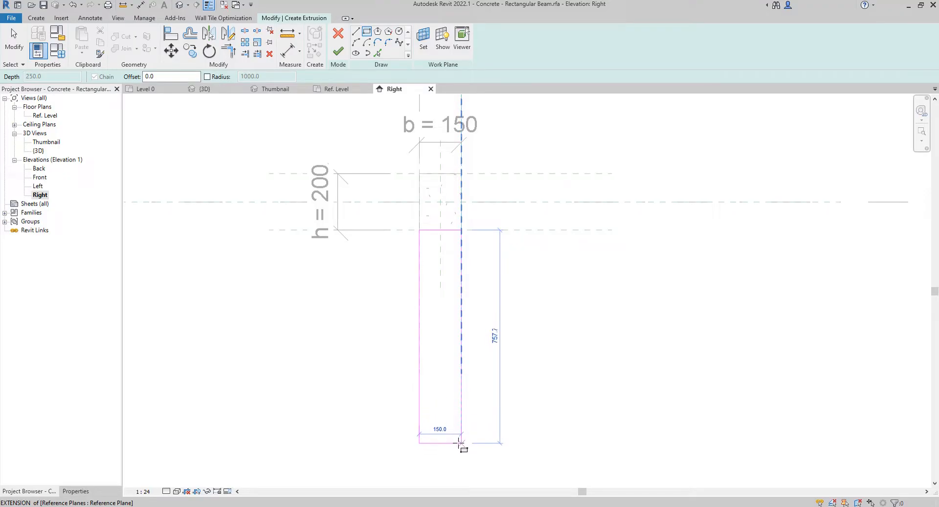
left_click(460, 443)
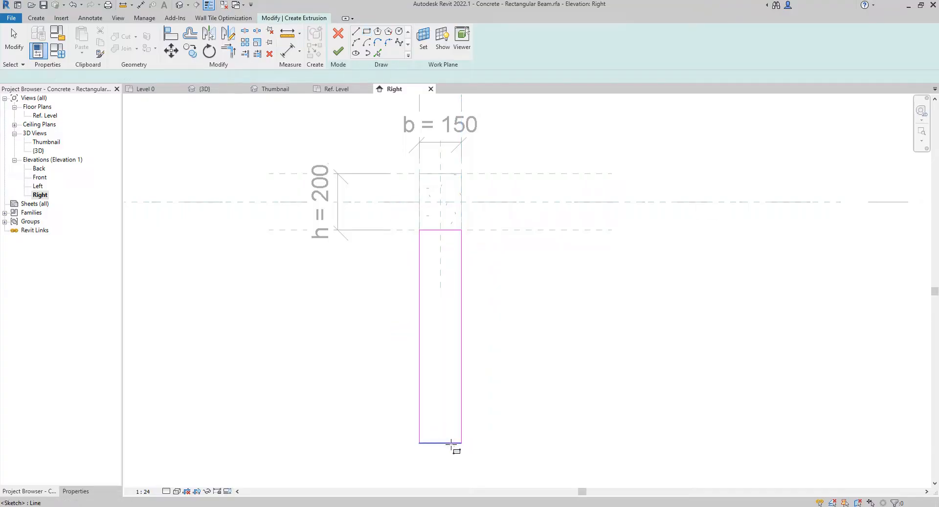
key("Escape")
Step: Set the sketched rectangle's height to 800 mm by repositioning its bottom edge
left_click(453, 443)
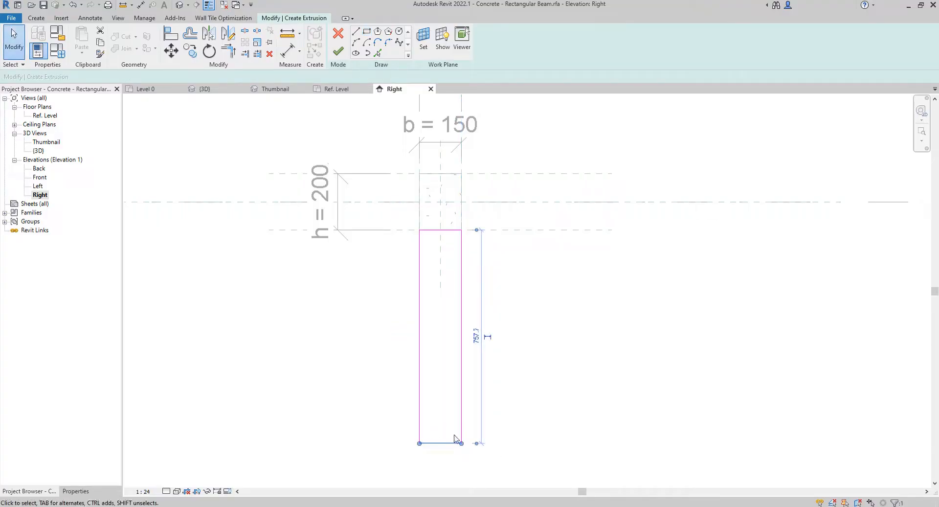
left_click(477, 336)
type("800")
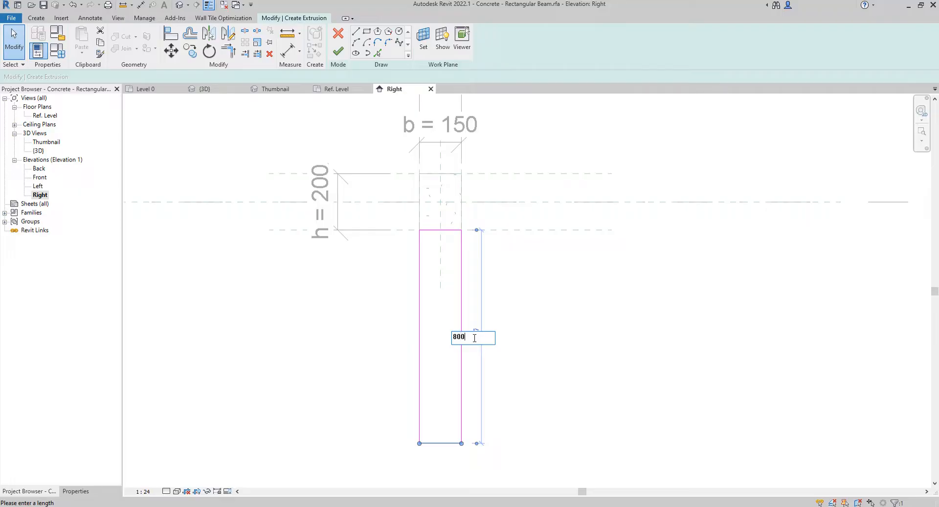
key("Return")
left_click(499, 338)
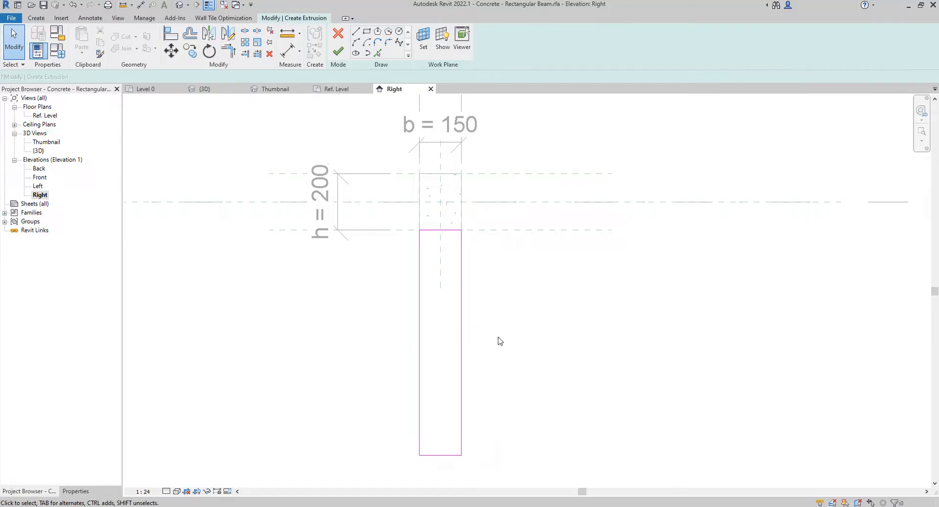
Step: Try to copy the rectangle's right vertical edge horizontally outward, measuring from the section's centre on Ref. Level
left_click(462, 284)
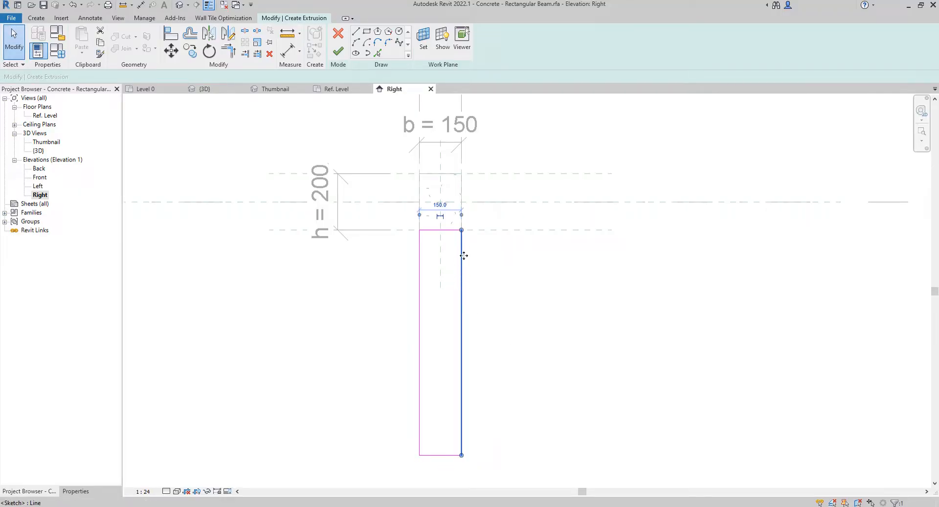
left_click(191, 50)
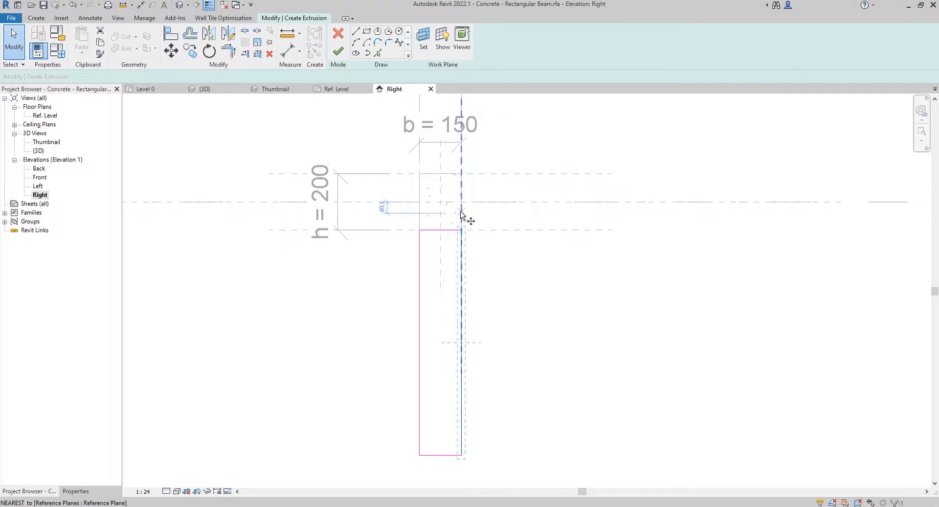
left_click(441, 202)
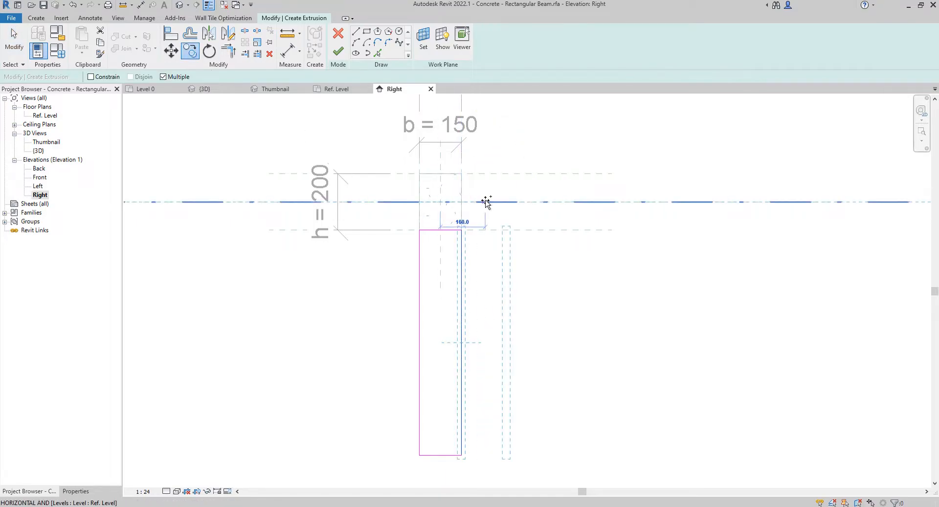
type("120")
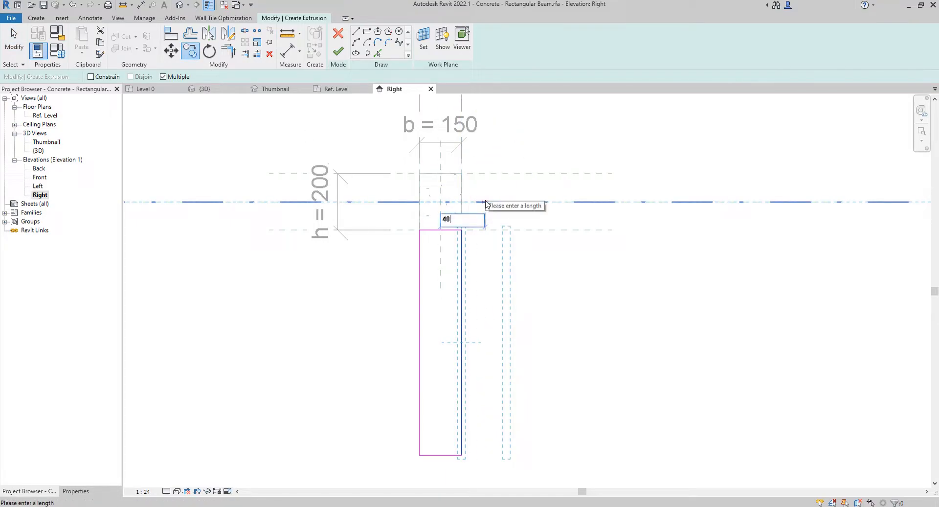
key("Return")
key("Escape")
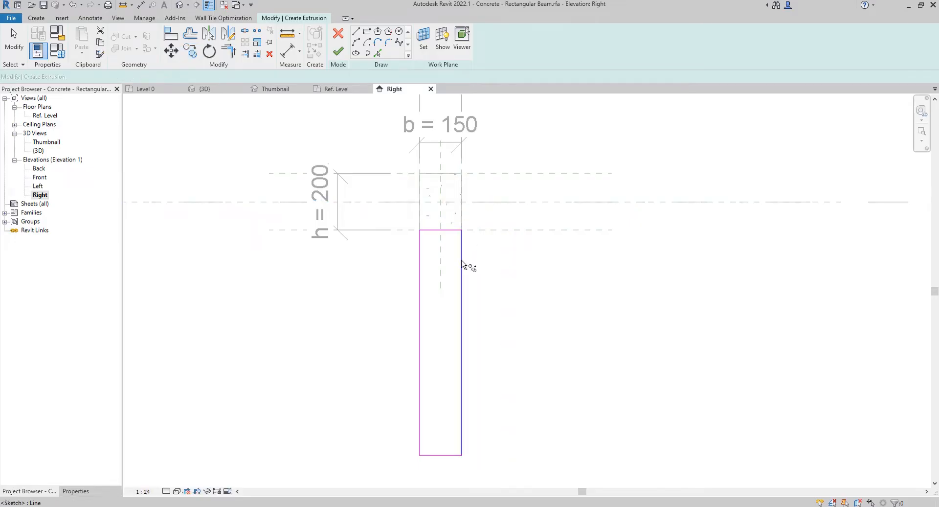
Step: Copy the rectangle's right vertical edge 400 mm horizontally outward to the right
left_click(462, 270)
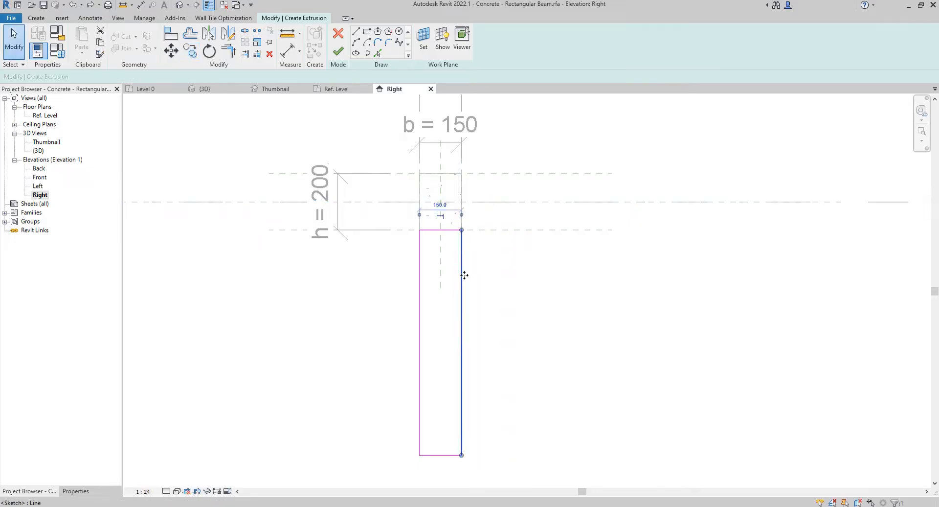
left_click(195, 52)
left_click(462, 268)
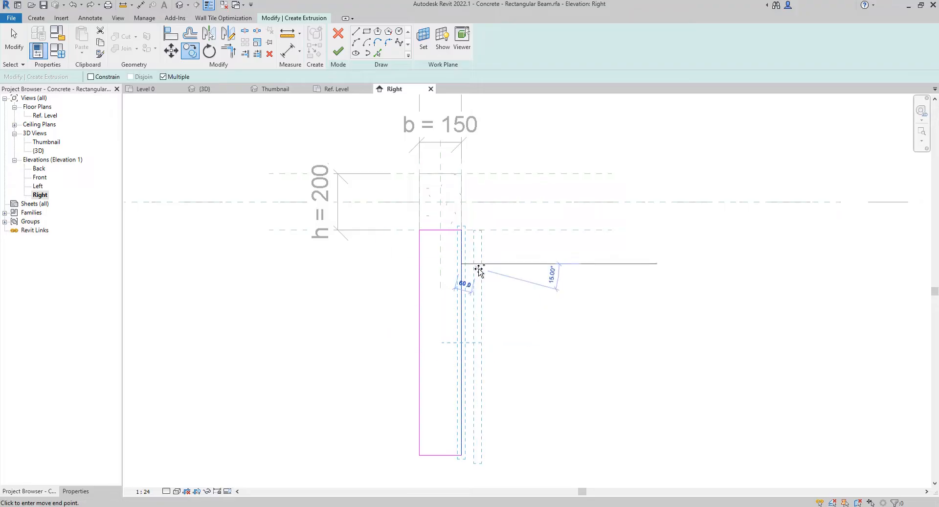
type("400")
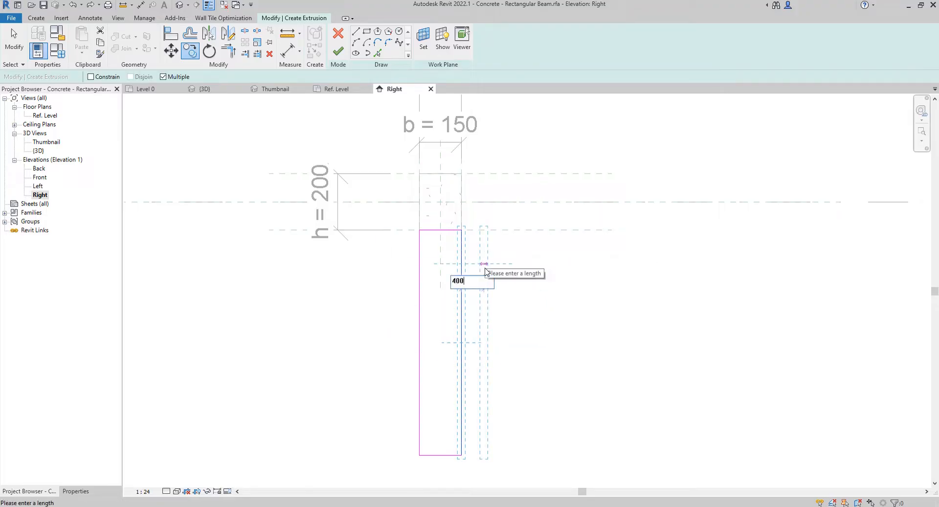
key("Return")
key("Escape")
key("Escape")
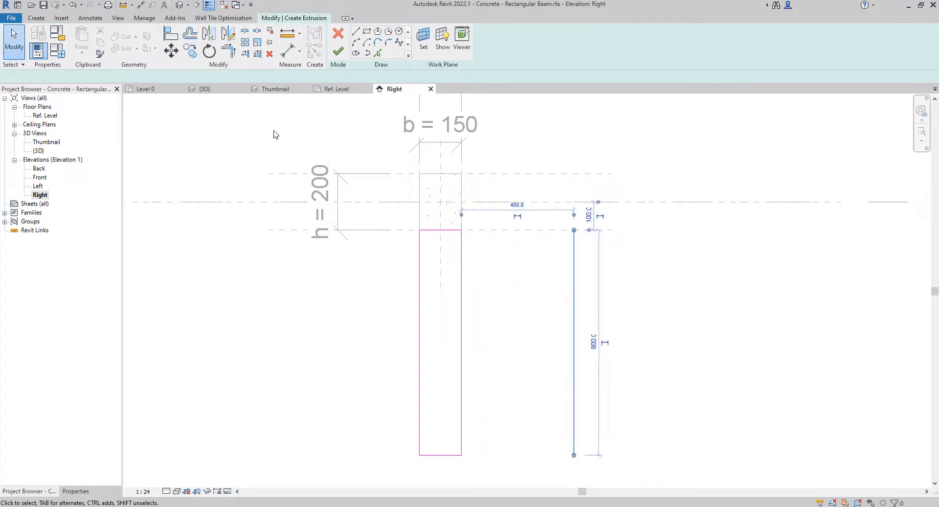
Step: Move the copied vertical line 100 mm horizontally back toward the rectangle
key("m")
key("v")
left_click(551, 296)
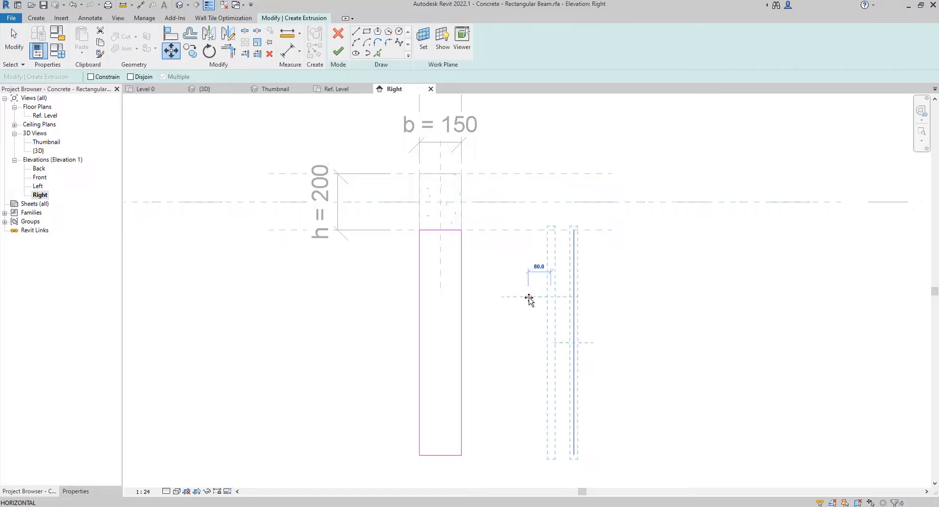
type("100")
key("Return")
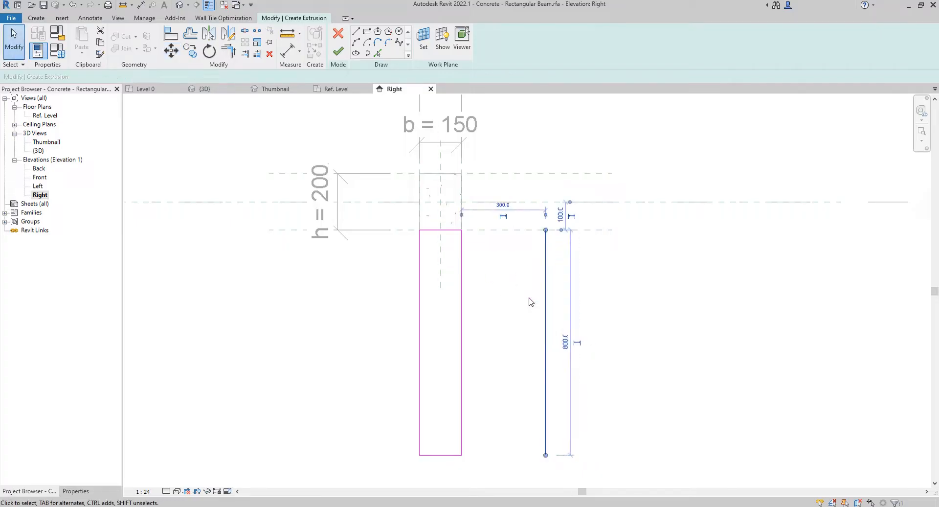
key("Escape")
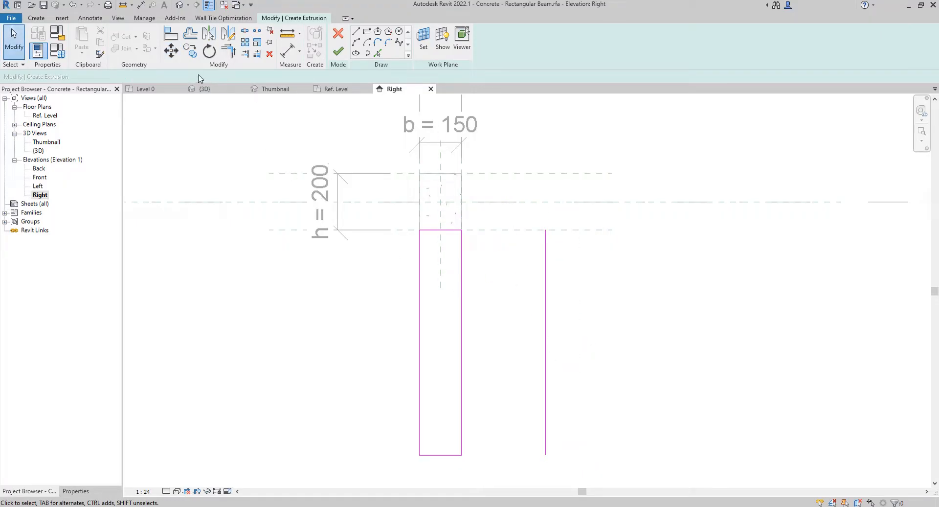
Step: Draw a sloped line from the rectangle's upper right corner to the lower end of the copied vertical line
left_click(356, 32)
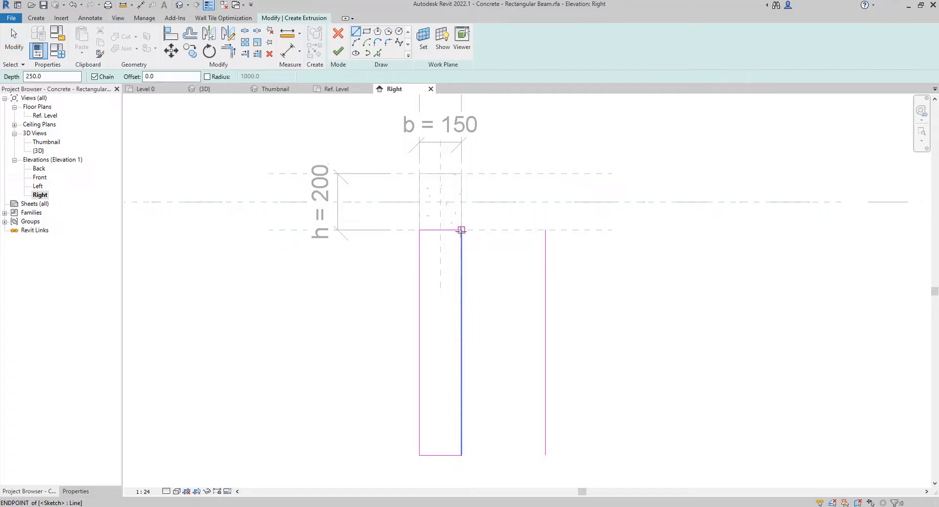
left_click(462, 230)
left_click(545, 454)
key("Escape")
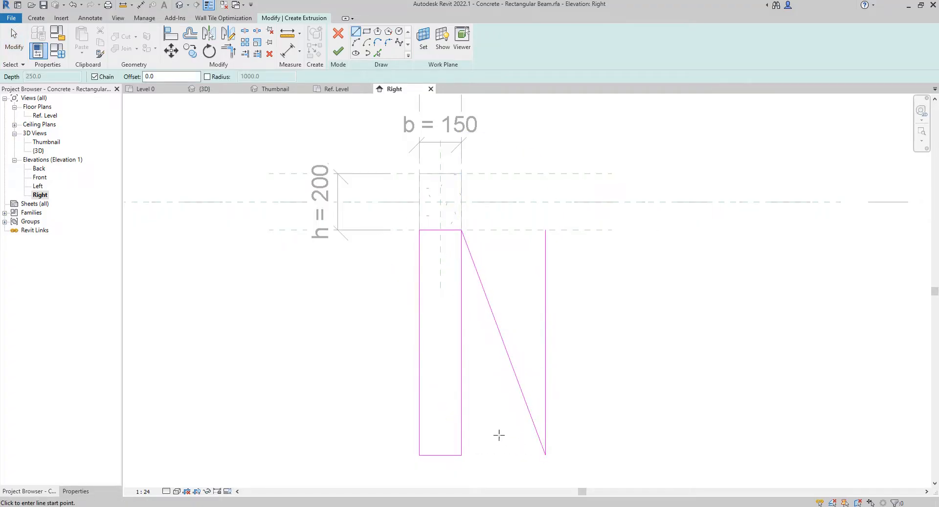
key("Escape")
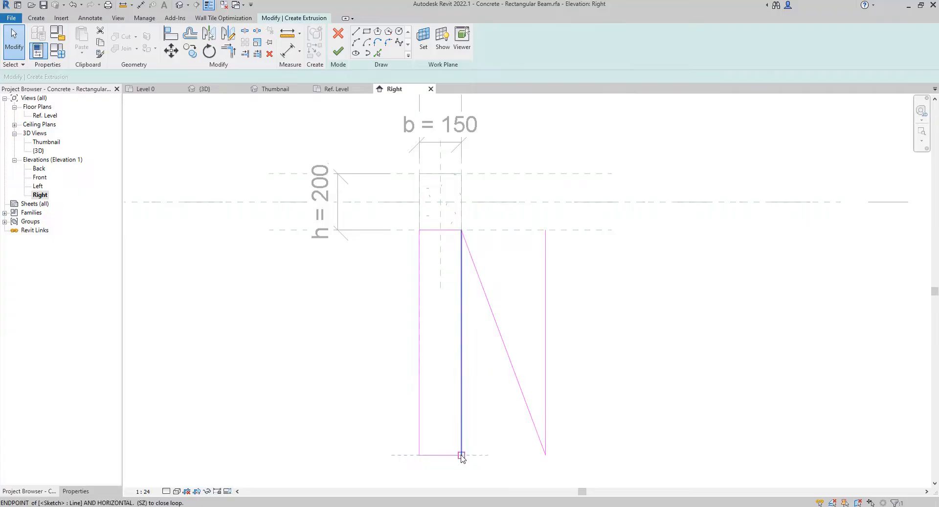
Step: Extend the bottom edge to the sloped line's lower end and delete the rectangle's right edge and the copied vertical line
left_click_drag(461, 455, 545, 455)
left_click(494, 431)
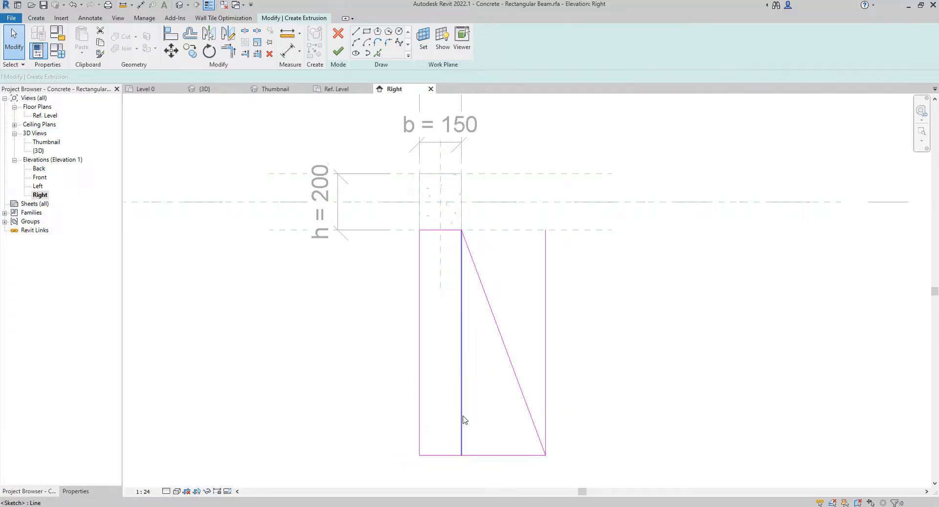
left_click(462, 420)
key("Delete")
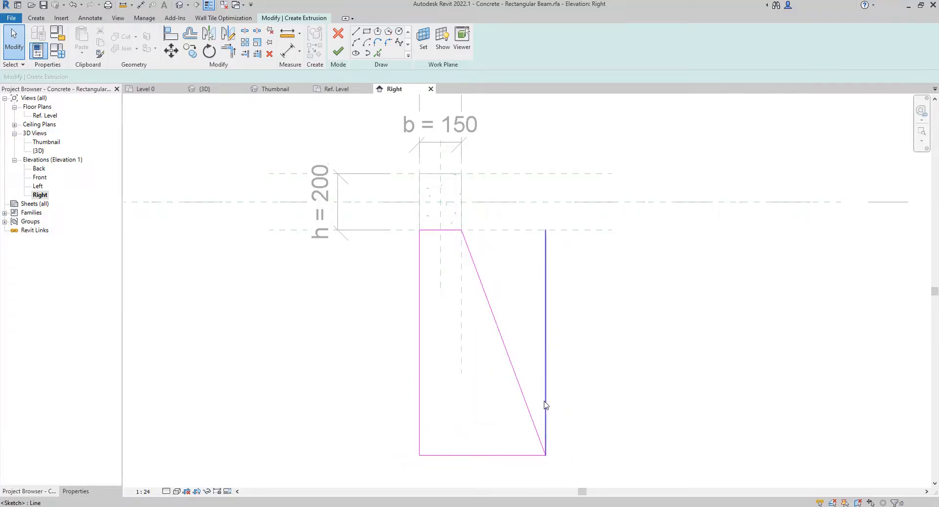
left_click(546, 406)
key("Delete")
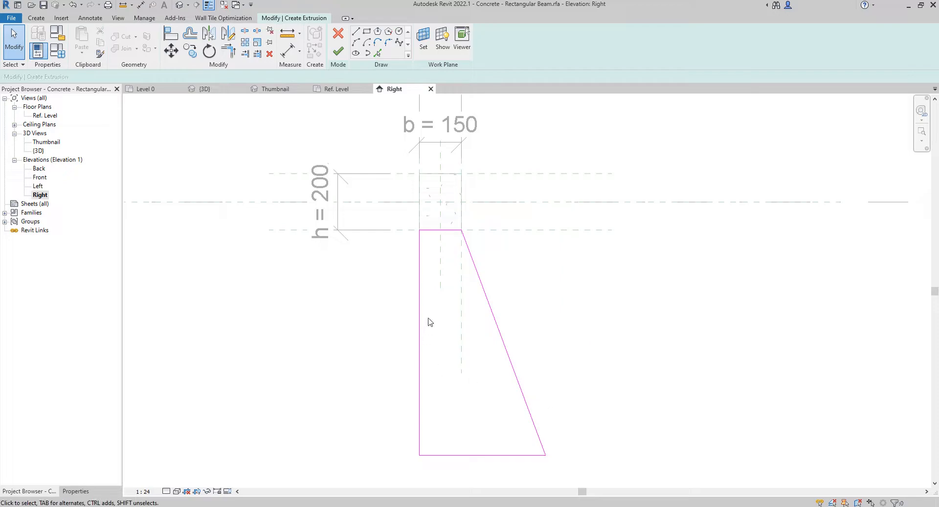
Step: Mirror a copy of the sloped line about the vertical centre axis of the beam section
left_click(498, 325)
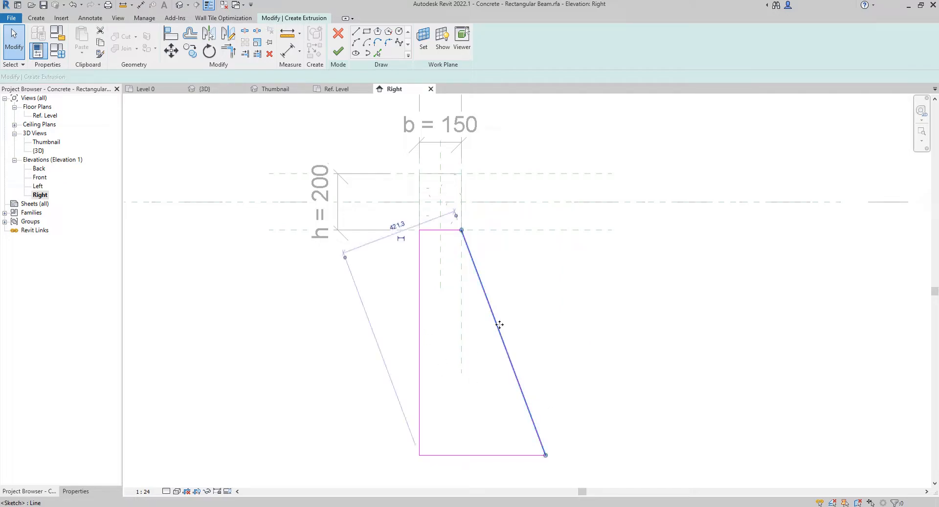
left_click(228, 32)
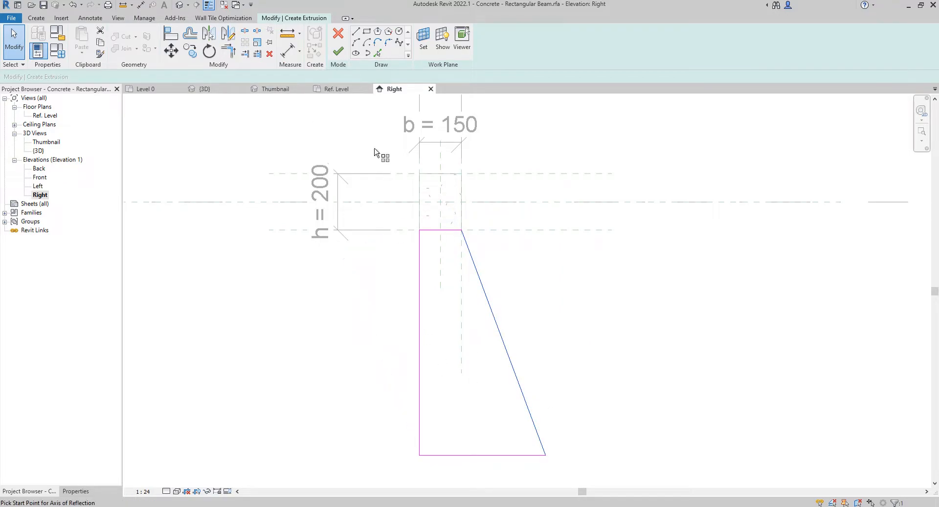
left_click(444, 228)
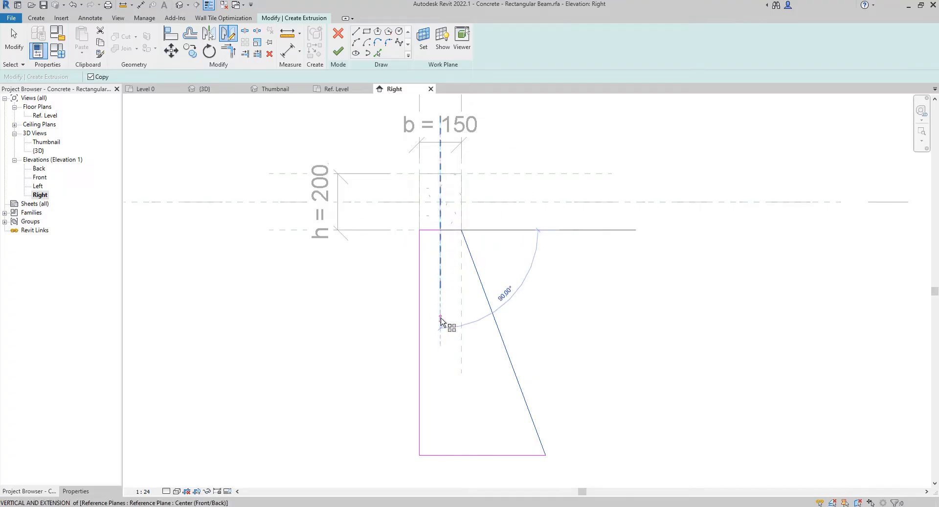
left_click(442, 325)
left_click(436, 325)
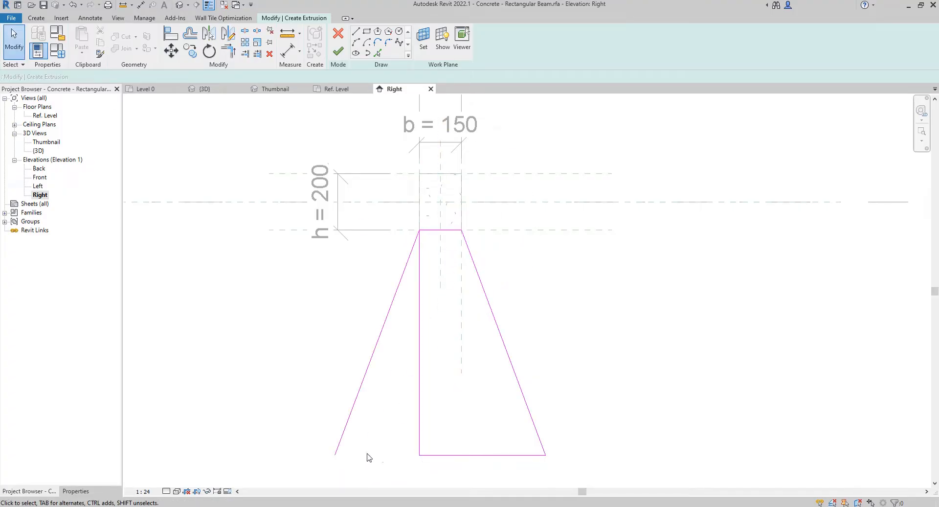
Step: Extend the bottom edge to the mirrored line's lower end and delete the rectangle's left vertical edge
left_click(426, 459)
left_click_drag(419, 455, 335, 454)
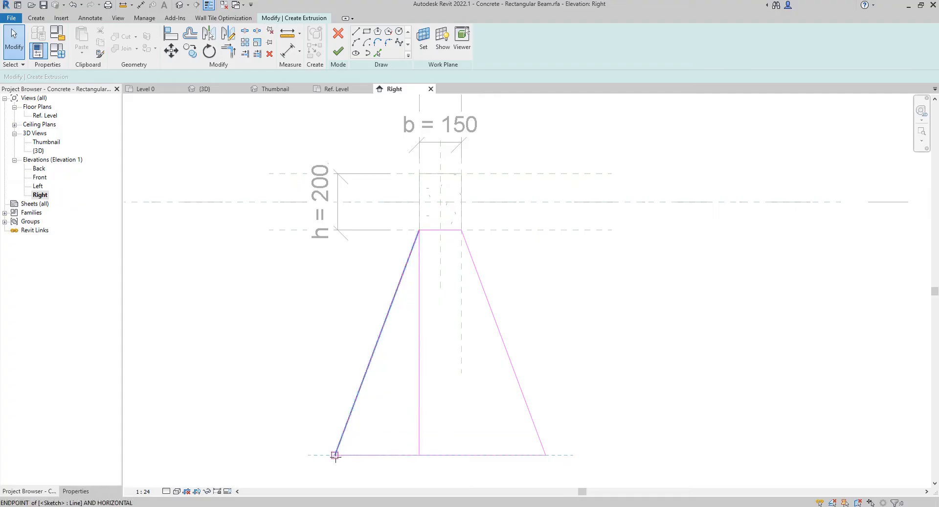
left_click(406, 426)
left_click(418, 419)
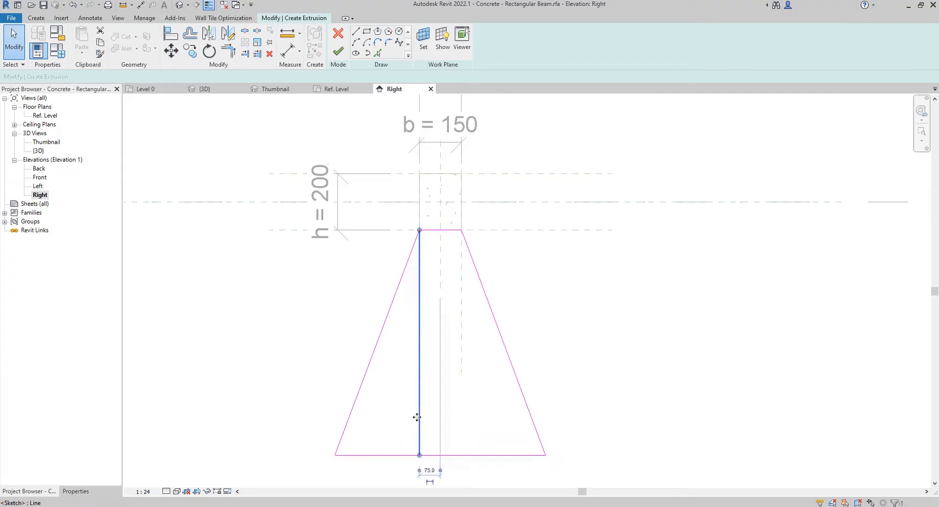
key("Delete")
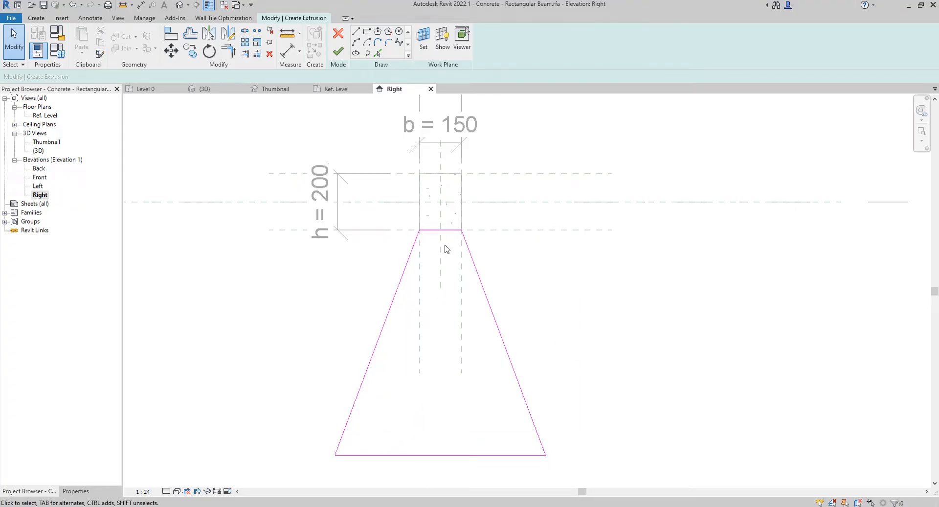
Step: Finish the trapezoidal extrusion sketch and inspect the solid in the Thumbnail 3D view
mouse_move(468, 294)
middle_mouse_down()
mouse_move(437, 286)
mouse_move(422, 307)
mouse_move(417, 291)
middle_mouse_up()
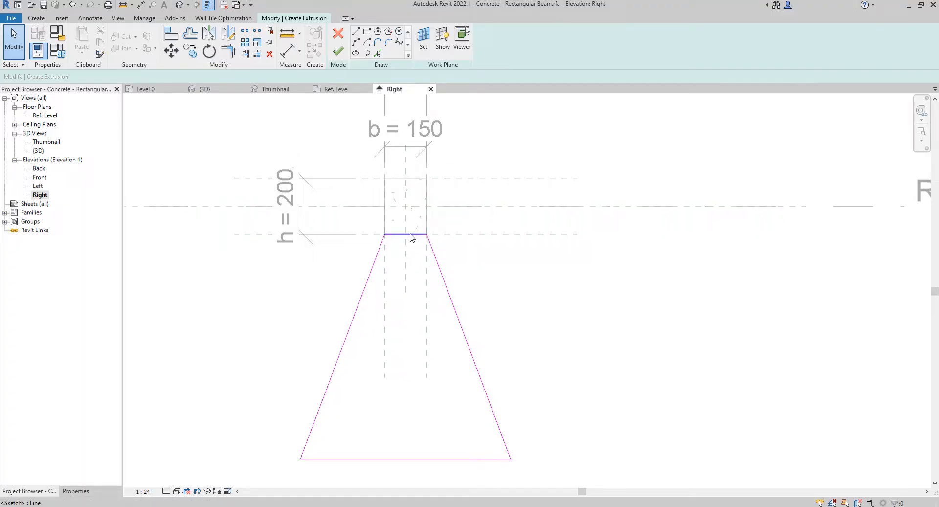
left_click(339, 51)
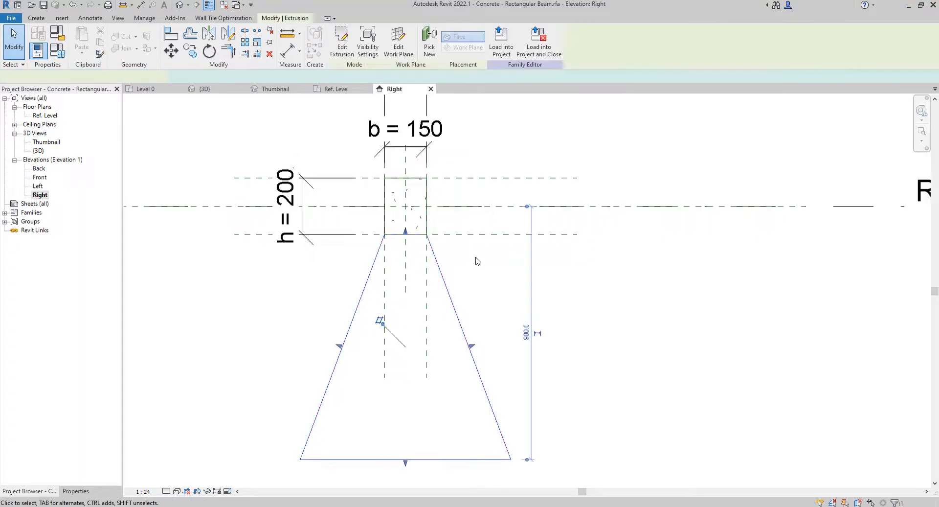
scroll(501, 289, "down", 3)
left_click(477, 245)
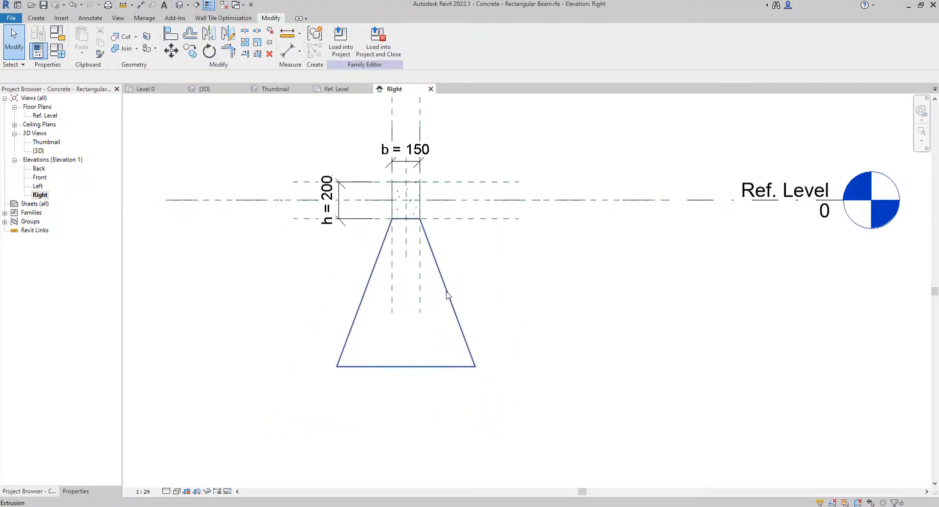
left_click(289, 90)
scroll(425, 269, "down", 3)
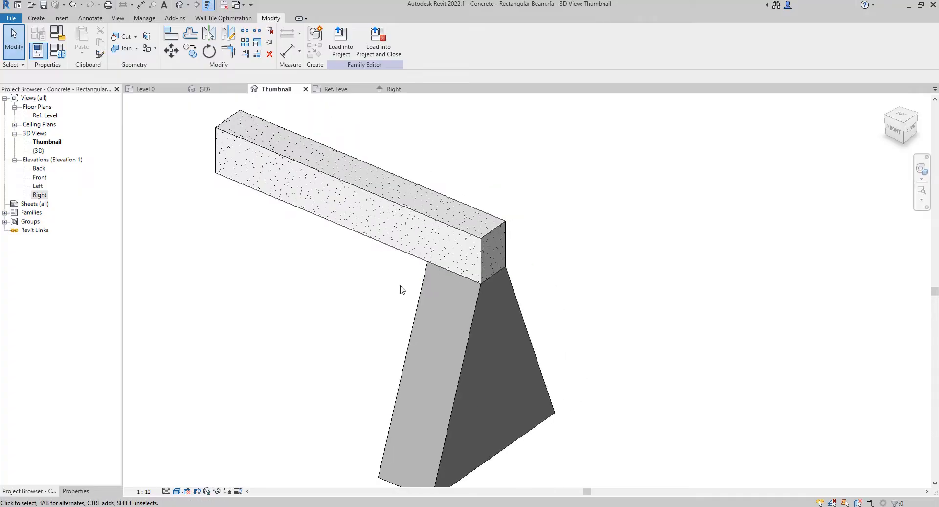
Step: In the Ref. Level plan, stretch the extrusion so both ends align with the beam's ends, and check it in the Thumbnail view
left_click(336, 89)
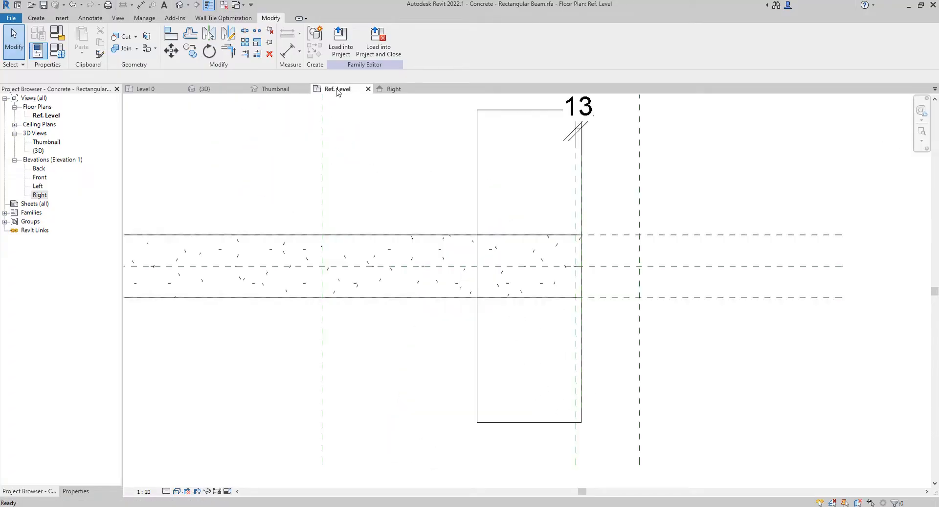
scroll(536, 249, "down", 2)
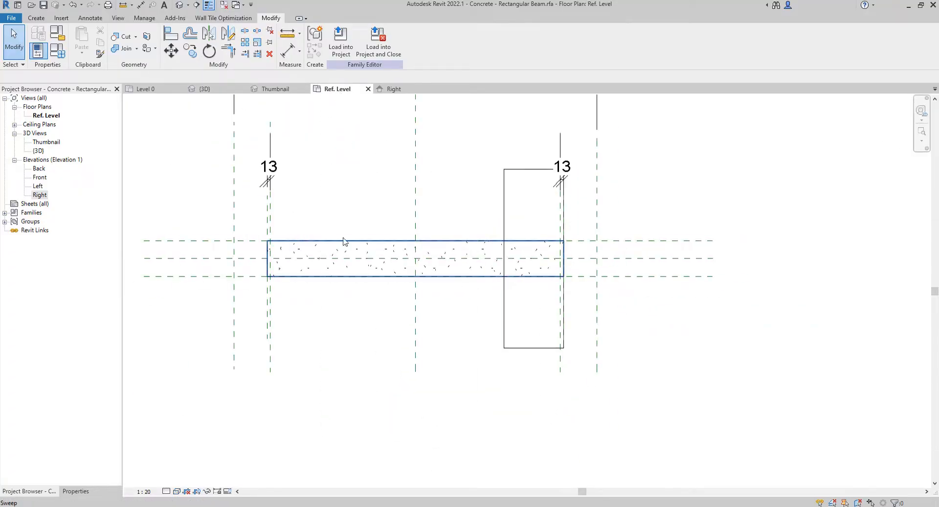
left_click(504, 226)
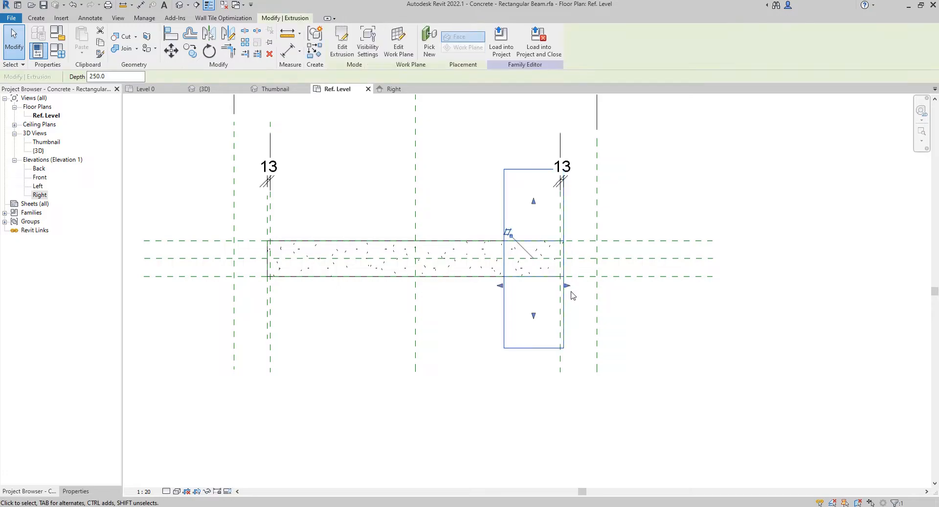
left_click_drag(567, 285, 564, 287)
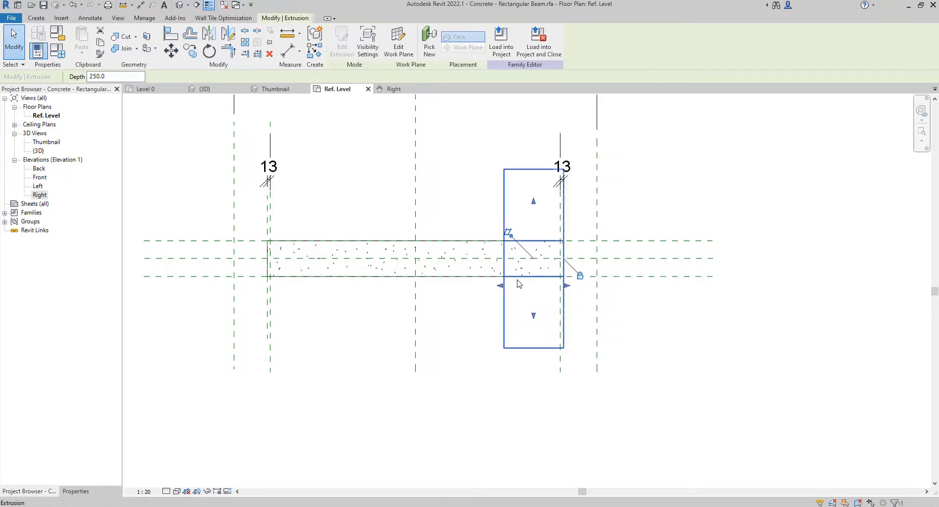
scroll(511, 288, "up", 1)
left_click_drag(503, 288, 233, 292)
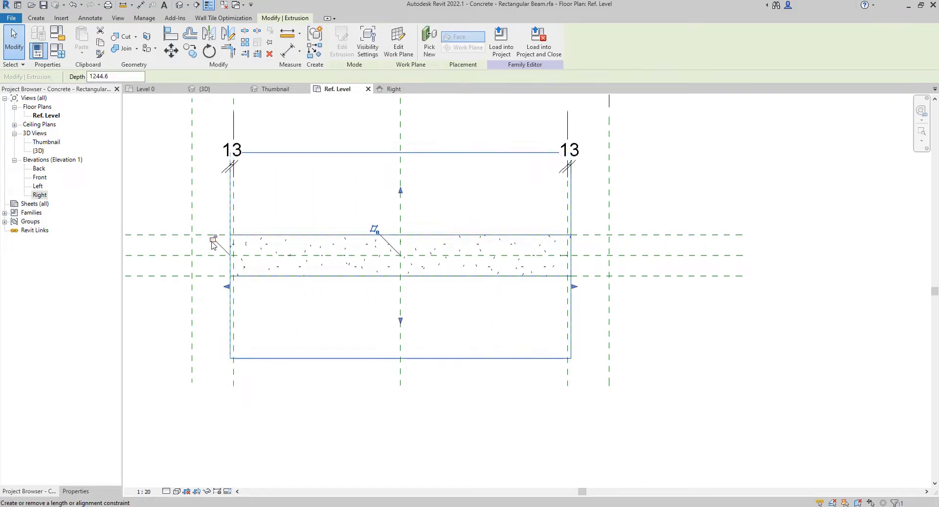
key("Escape")
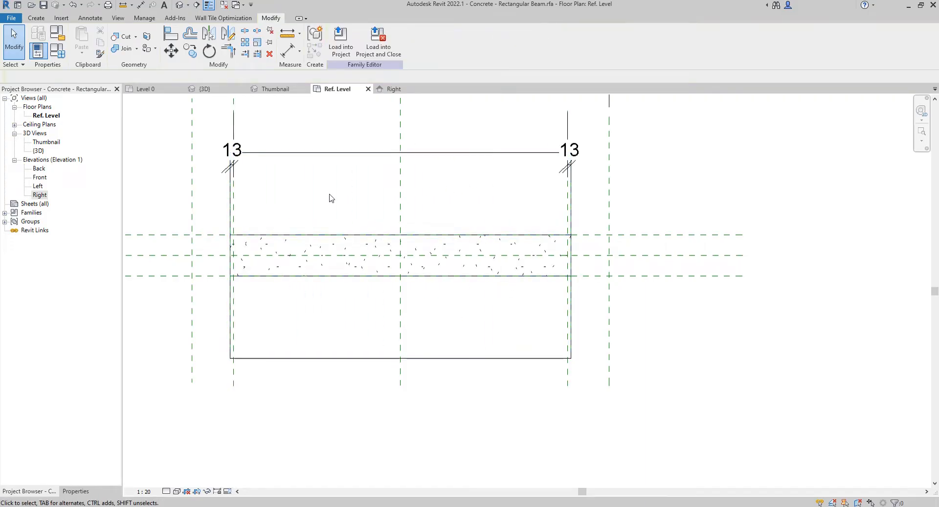
left_click(388, 89)
left_click(299, 90)
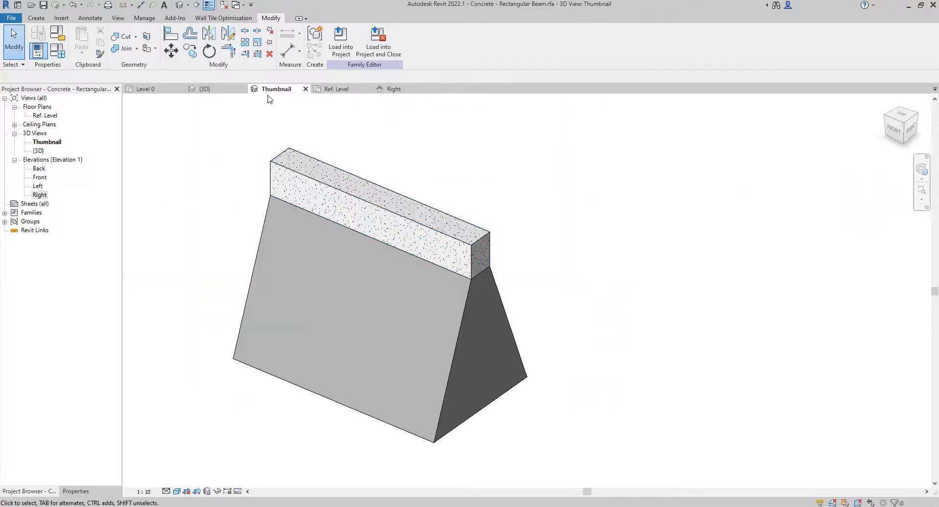
scroll(272, 230, "up", 1)
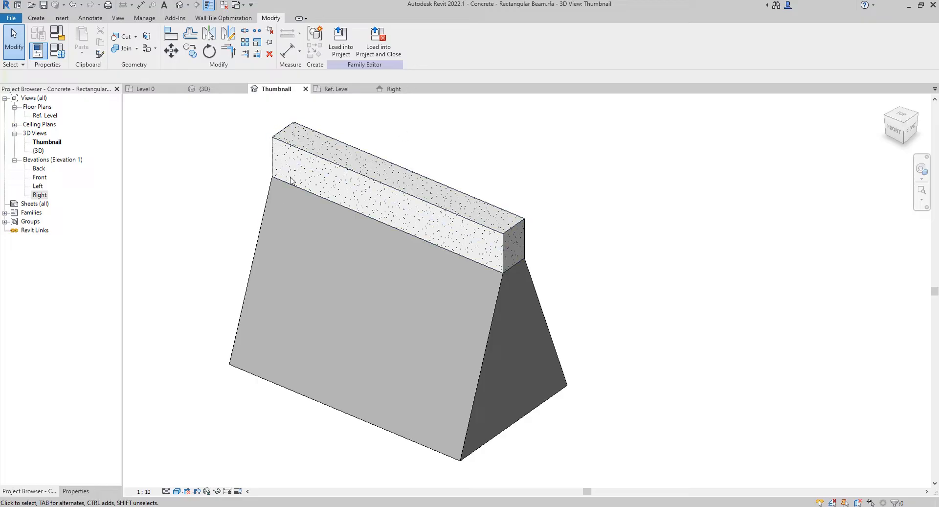
Step: In the Right elevation, copy the beam's Bottom reference plane 800 mm down to the base of the trapezoid
left_click(391, 89)
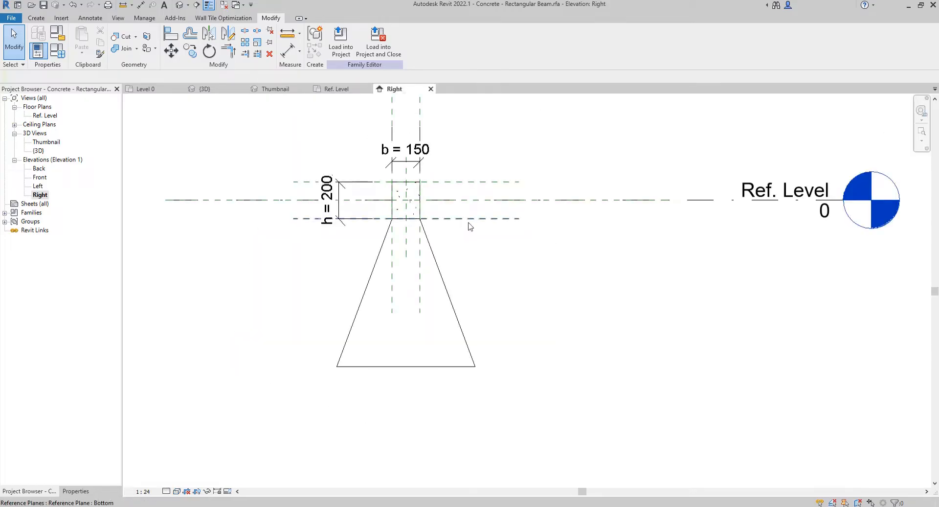
scroll(433, 346, "up", 1)
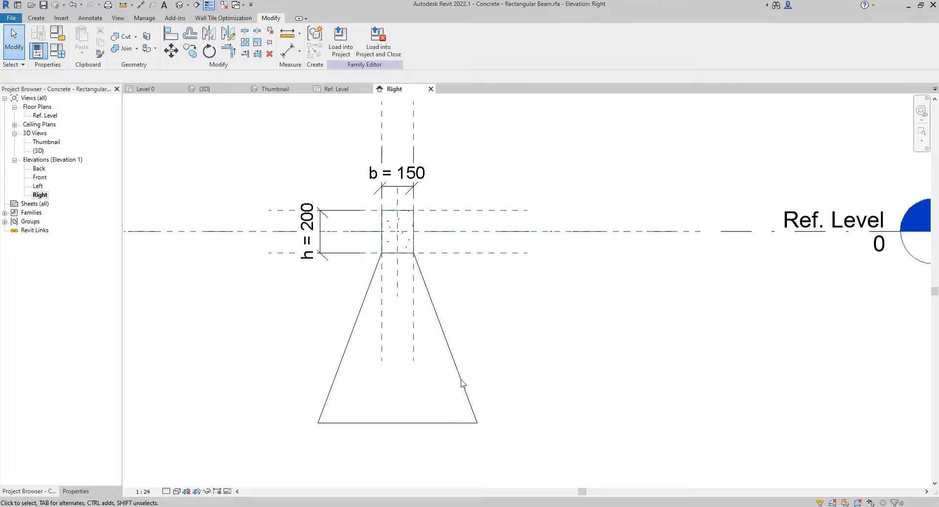
left_click(475, 255)
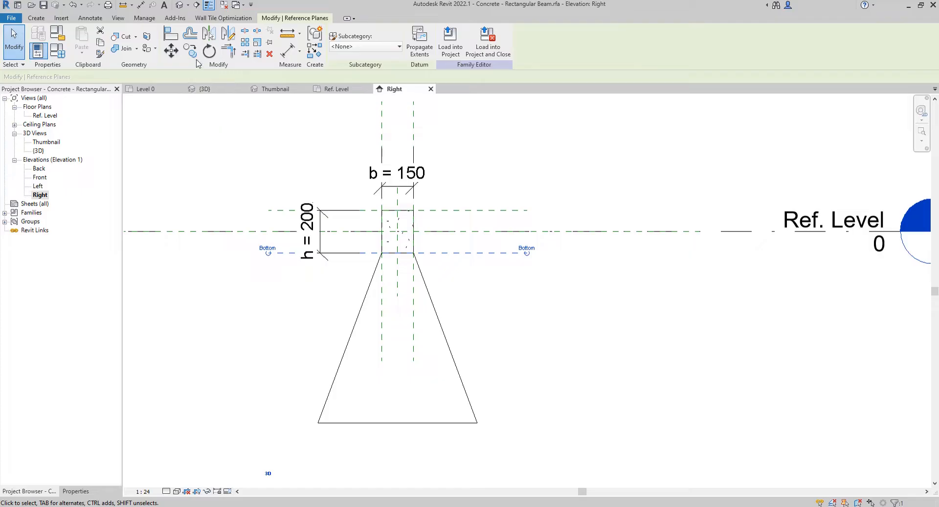
left_click(190, 50)
left_click(427, 253)
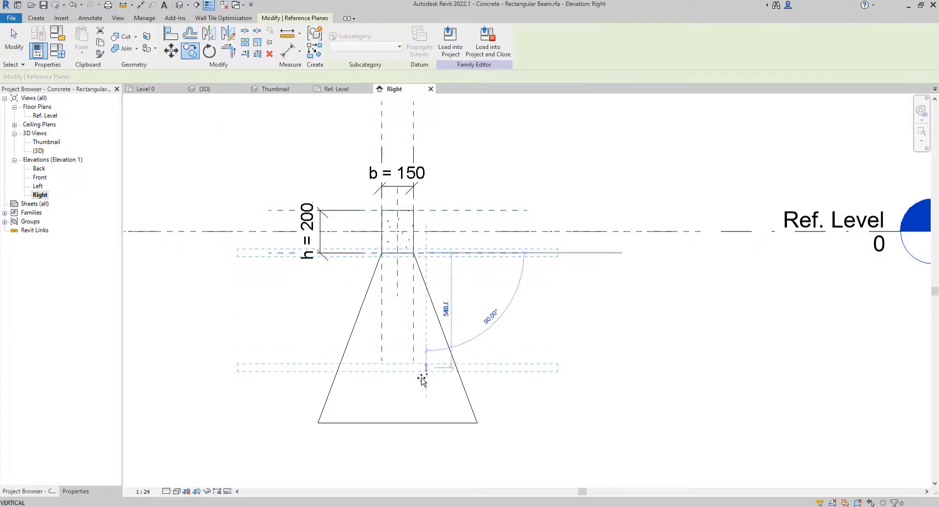
left_click(425, 422)
key("Escape")
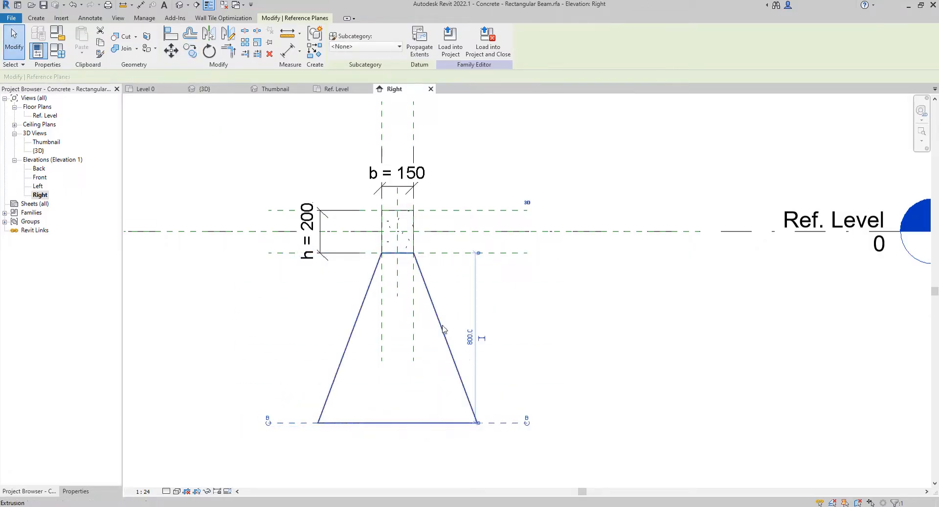
key("Escape")
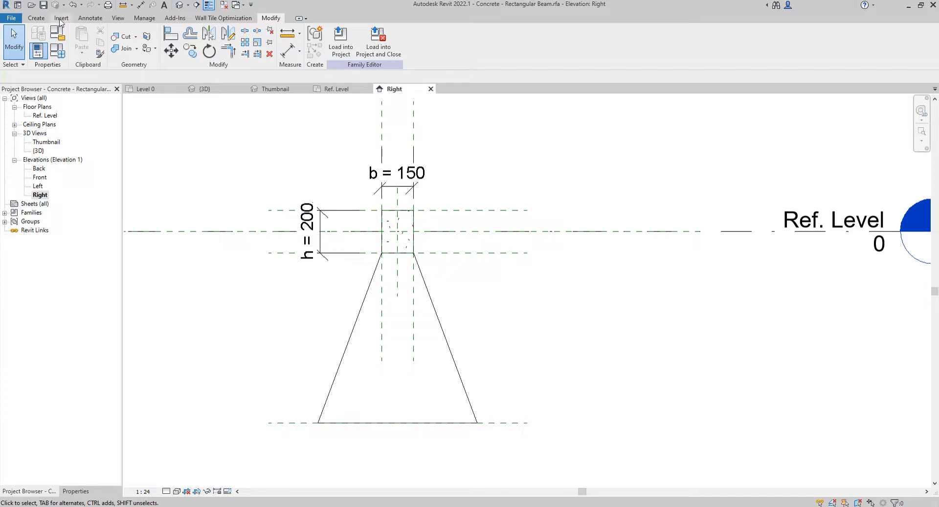
Step: Add an aligned dimension between the Bottom reference plane and its copy at the trapezoid's base
left_click(90, 17)
left_click(35, 39)
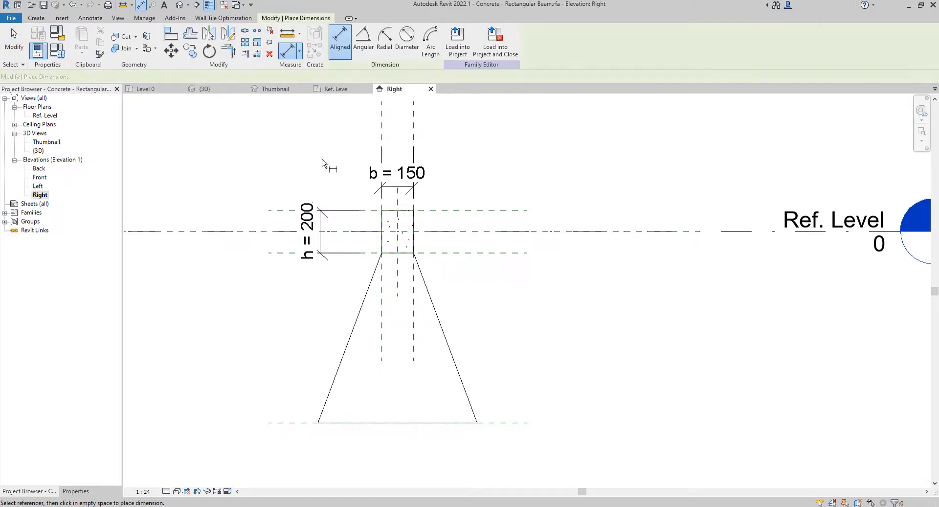
left_click(488, 254)
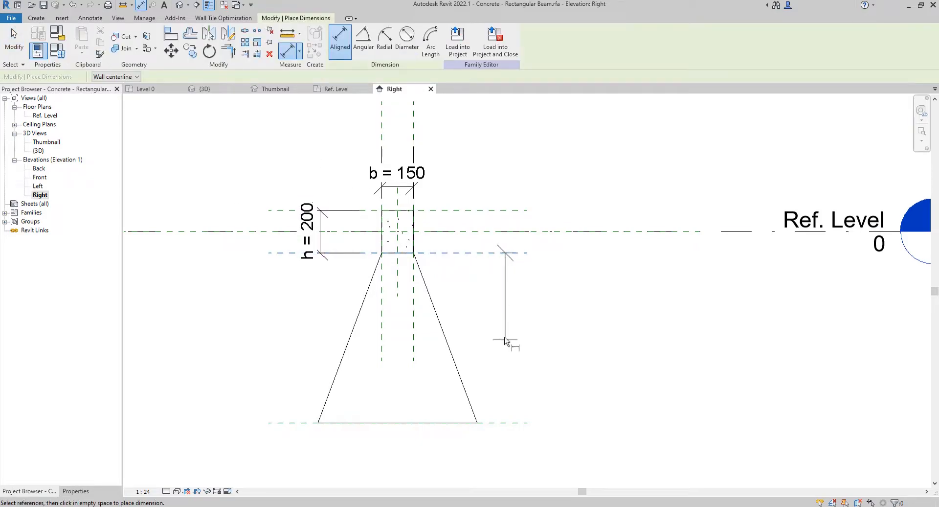
left_click(509, 423)
left_click(524, 379)
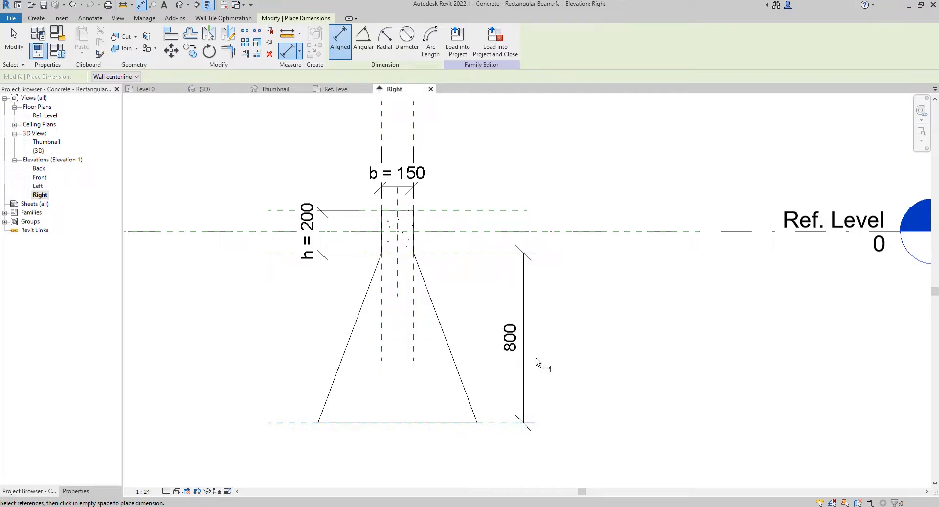
key("Escape")
key("Escape")
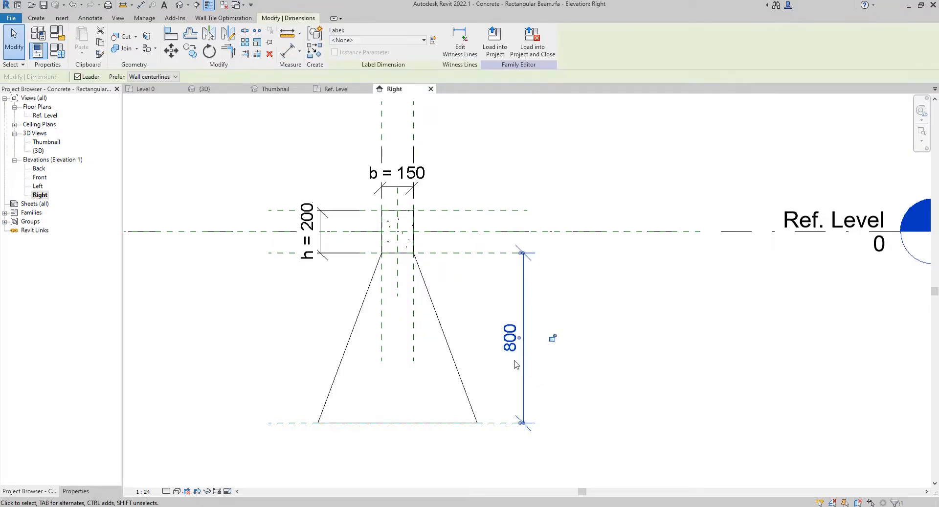
left_click(483, 306)
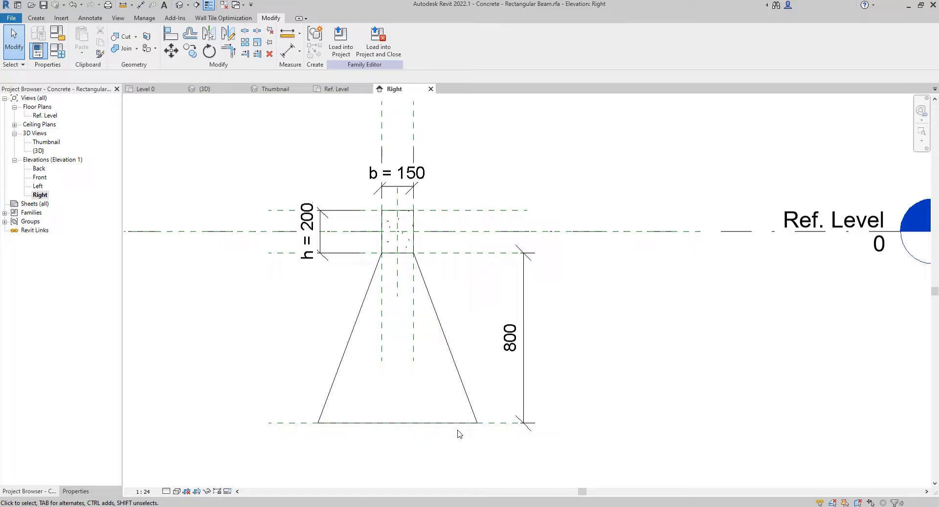
Step: Snap the base edge of the trapezoidal extrusion onto the copied lower reference plane
left_click(469, 417)
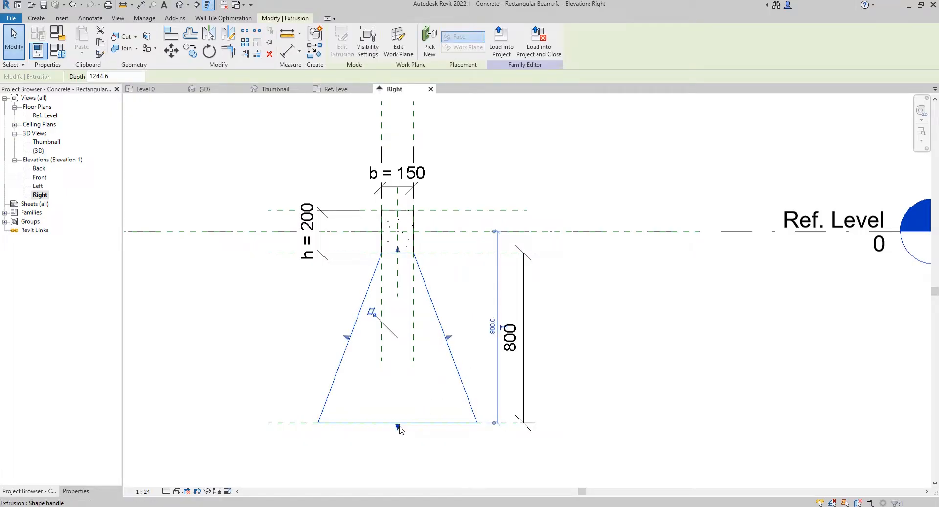
mouse_move(398, 428)
left_mouse_down()
mouse_move(398, 390)
mouse_move(400, 425)
left_mouse_up()
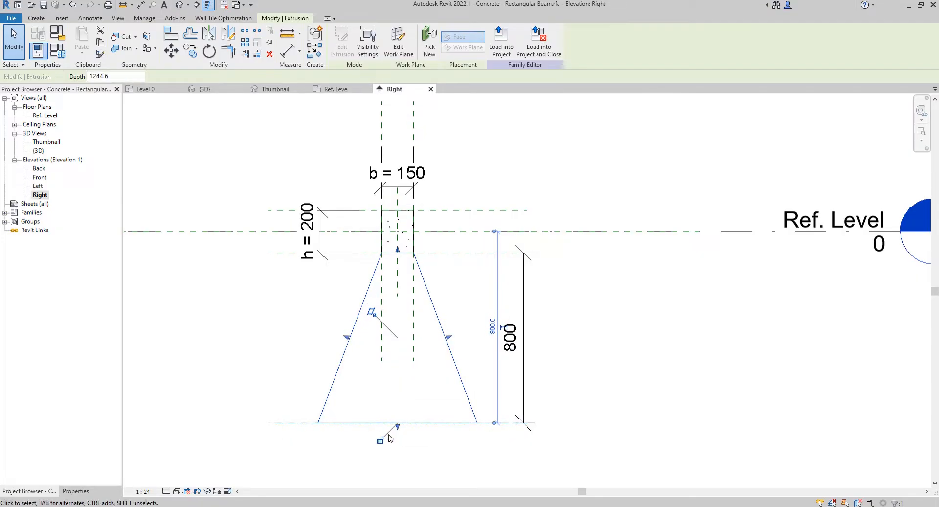
left_click(423, 446)
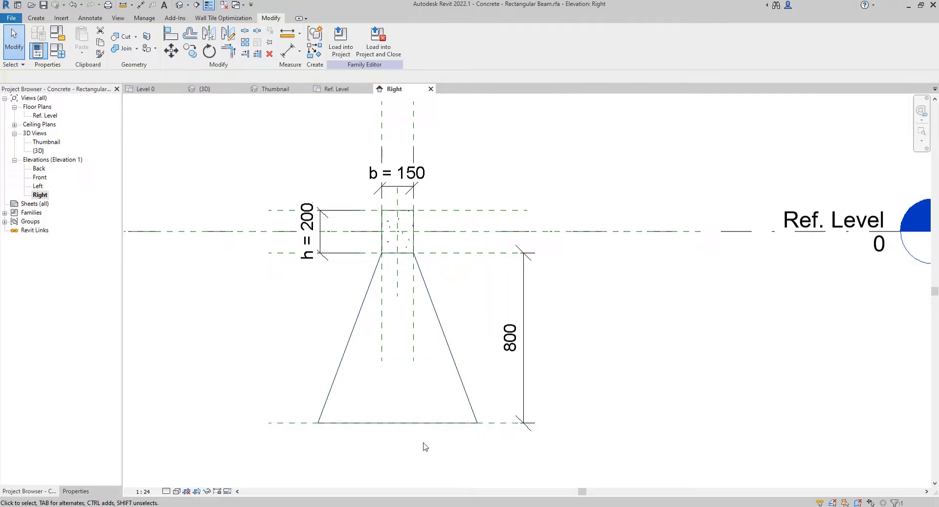
Step: Label the foundation's vertical dimension with a new family type parameter named "Tinggi Pondasi"
left_click(524, 394)
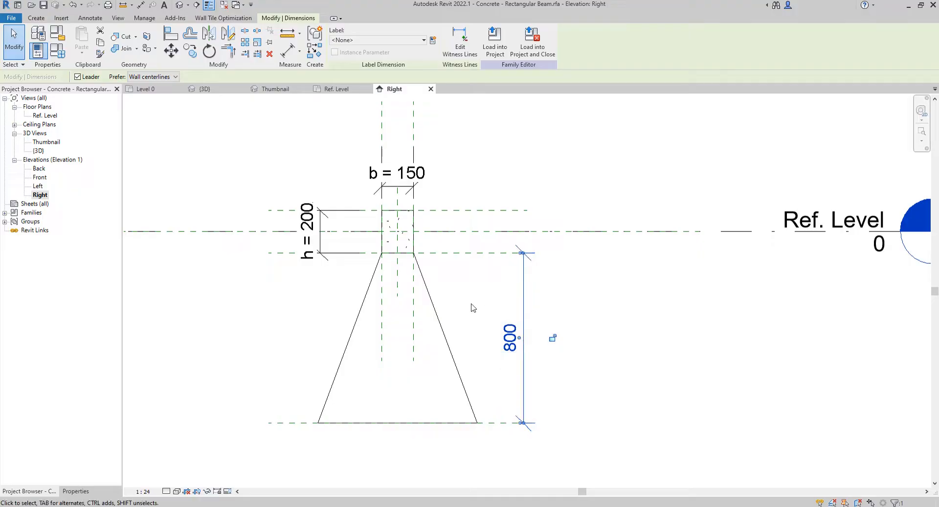
left_click(434, 41)
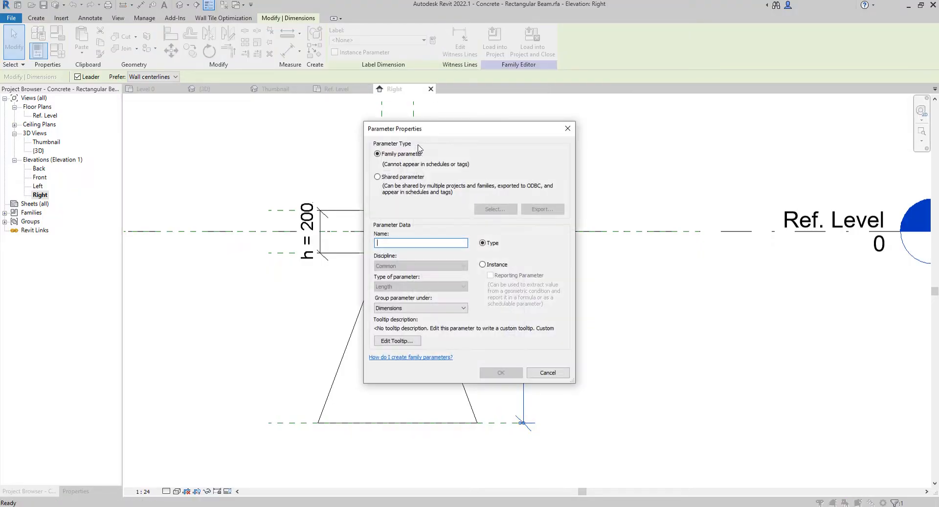
mouse_move(371, 131)
left_mouse_down()
mouse_move(183, 122)
mouse_move(155, 107)
left_mouse_up()
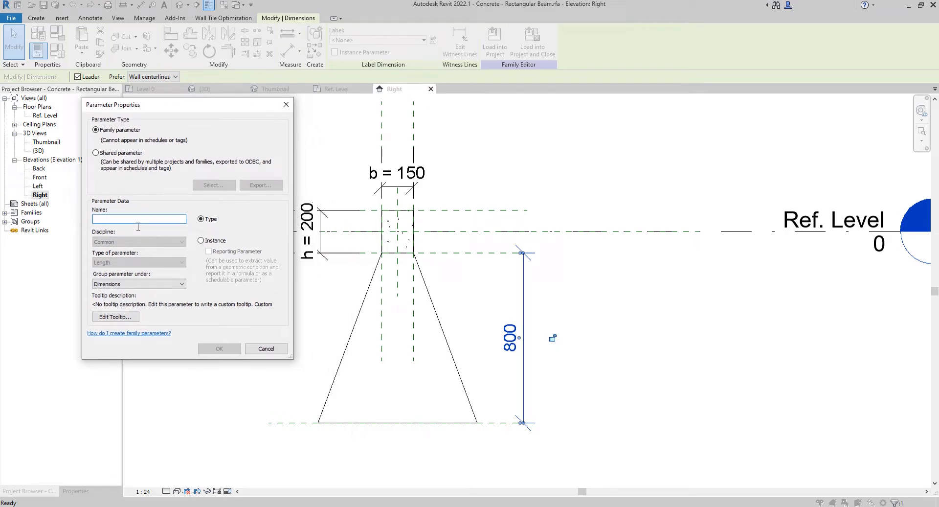
type("Tinggi Pondasi")
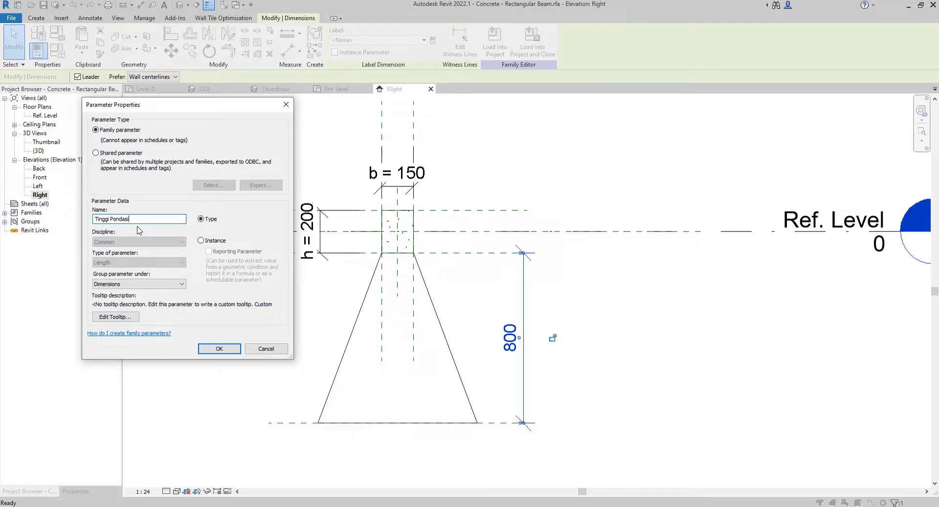
left_click(220, 348)
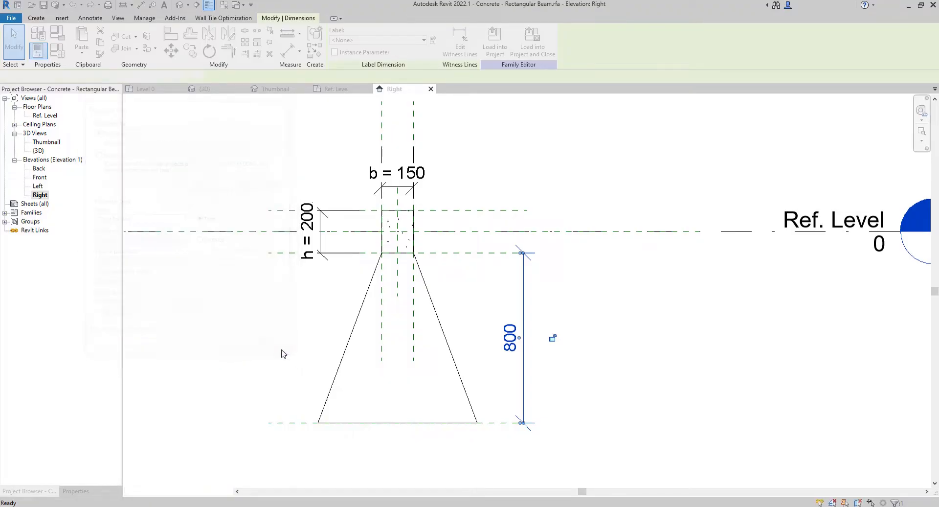
left_click(607, 333)
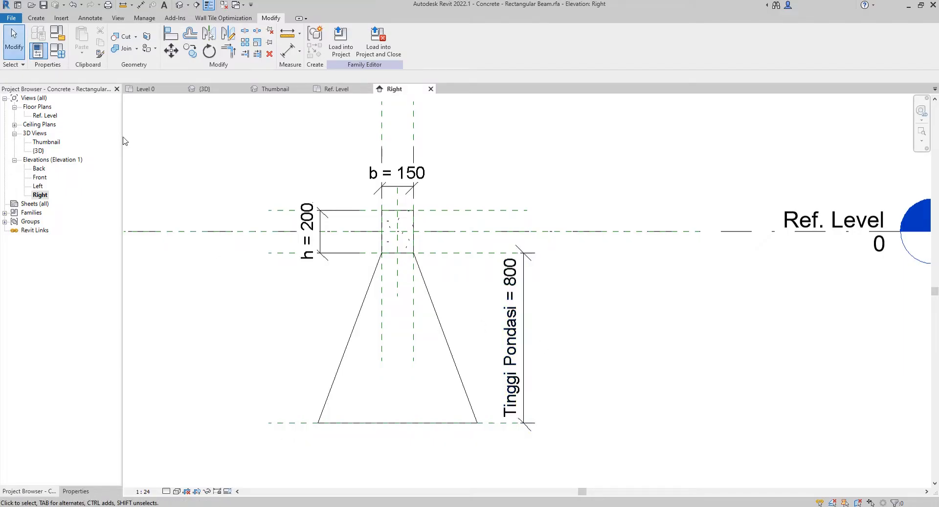
Step: Set Tinggi Pondasi to 1000 in the Pondasi Batu Kali family type and apply it to test the height
left_click(60, 52)
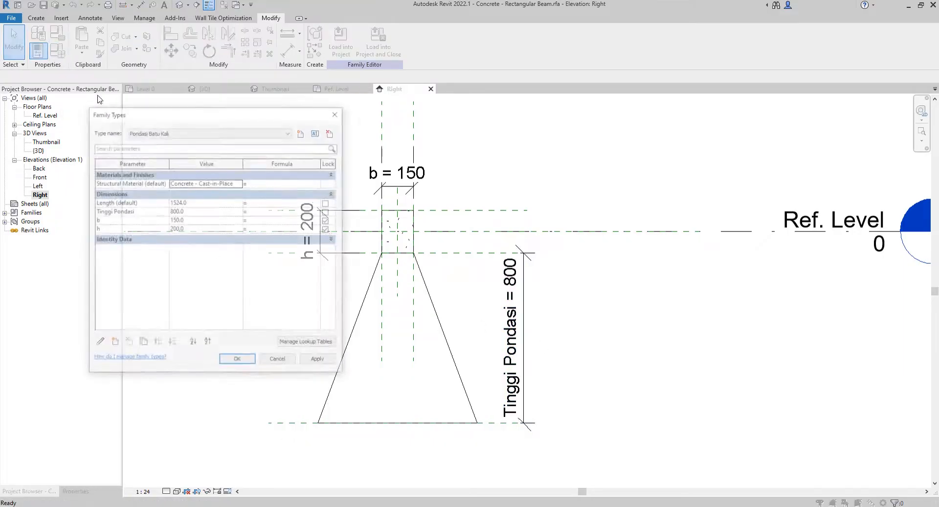
left_click_drag(148, 120, 102, 112)
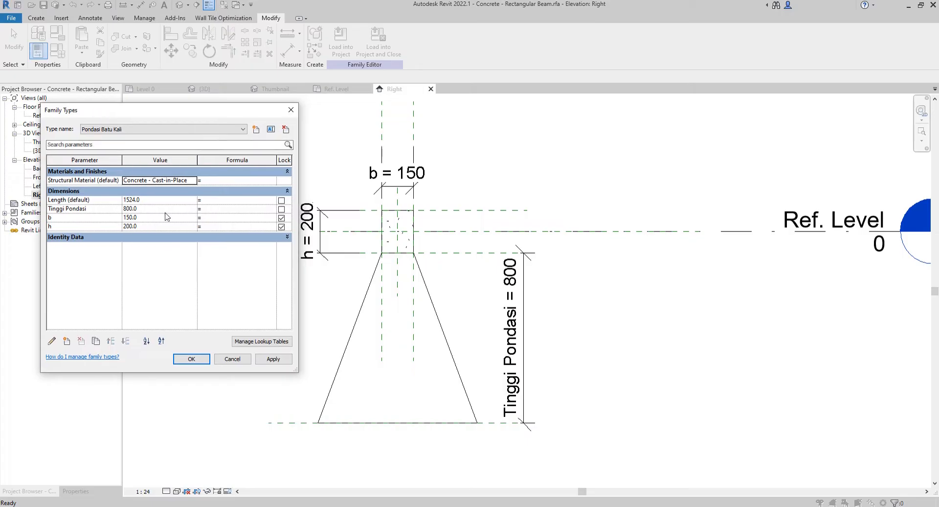
left_click(167, 212)
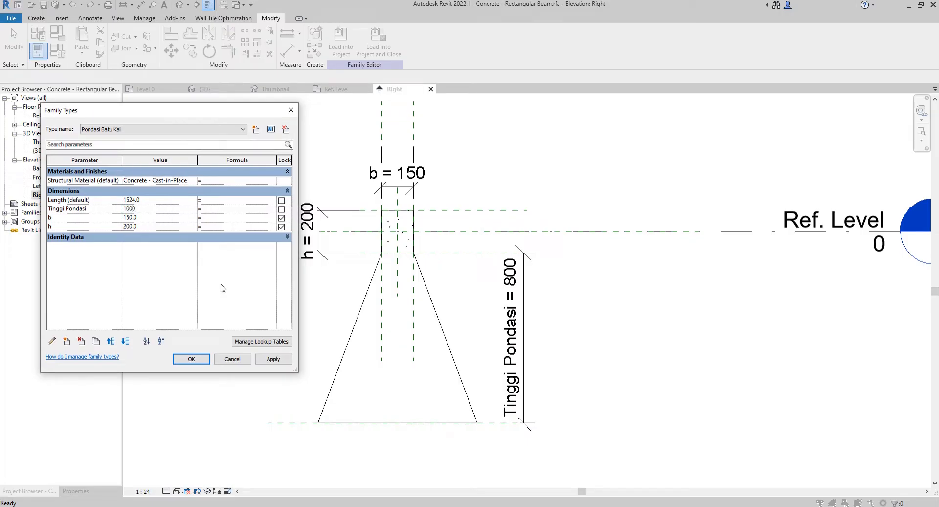
left_click(273, 359)
left_click(192, 359)
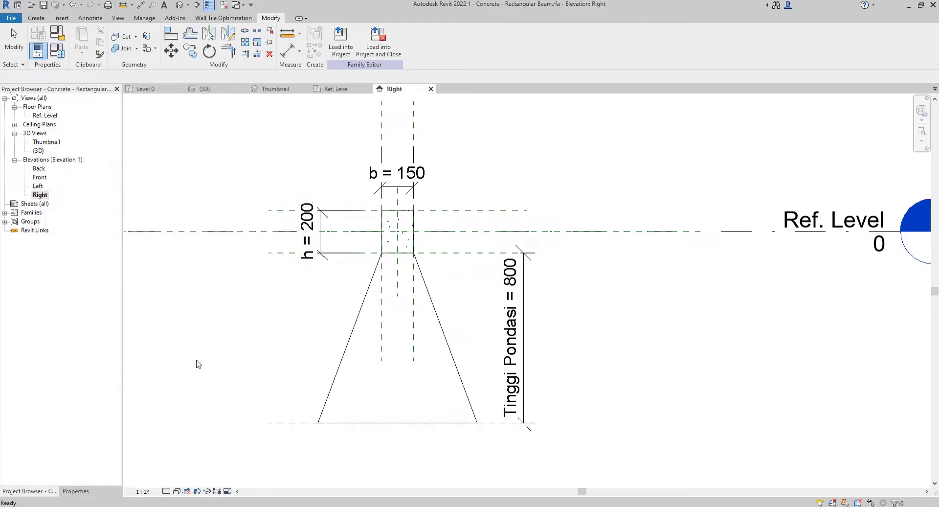
Step: Undo and redo the foundation height change to compare both states, leaving it undone
key("ctrl+y")
key("ctrl+z")
key("ctrl+y")
key("ctrl+z")
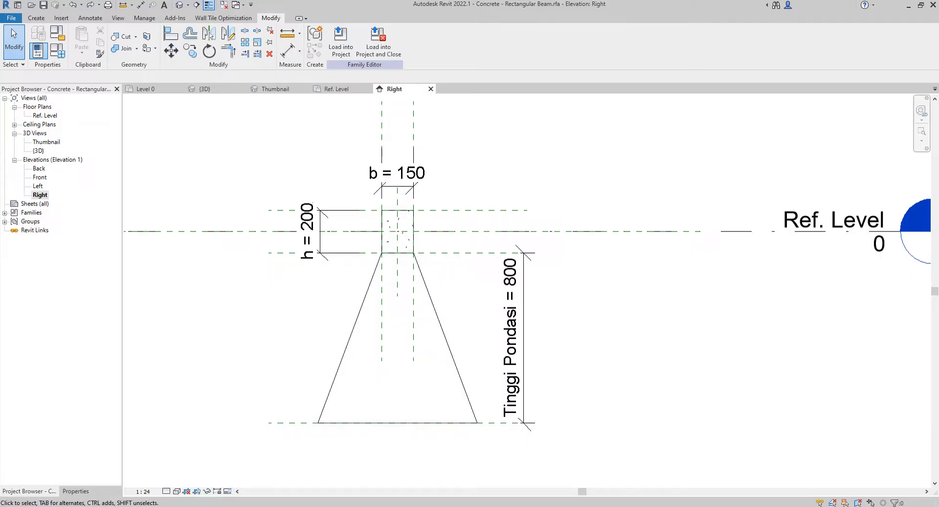
Step: Extend the Center (Front/Back) reference plane downward past the base of the trapezoid
left_click(397, 297)
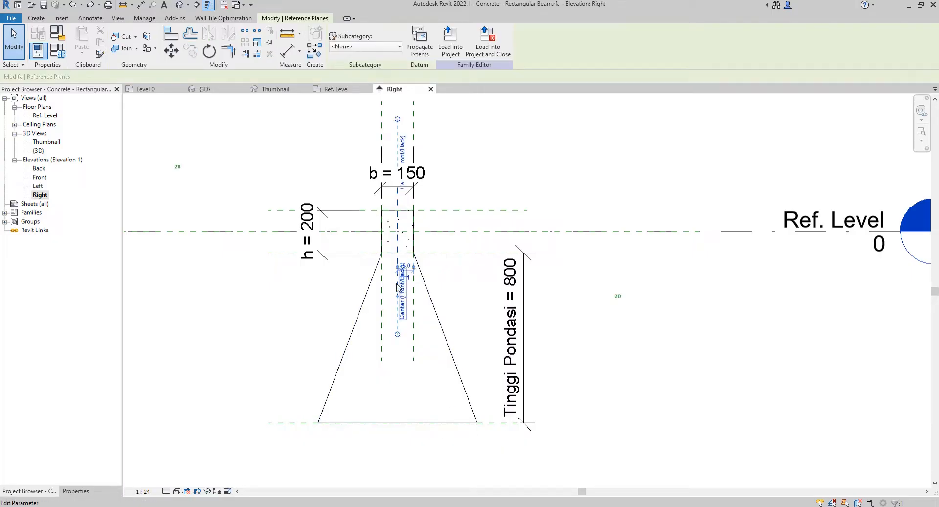
left_click_drag(398, 297, 405, 445)
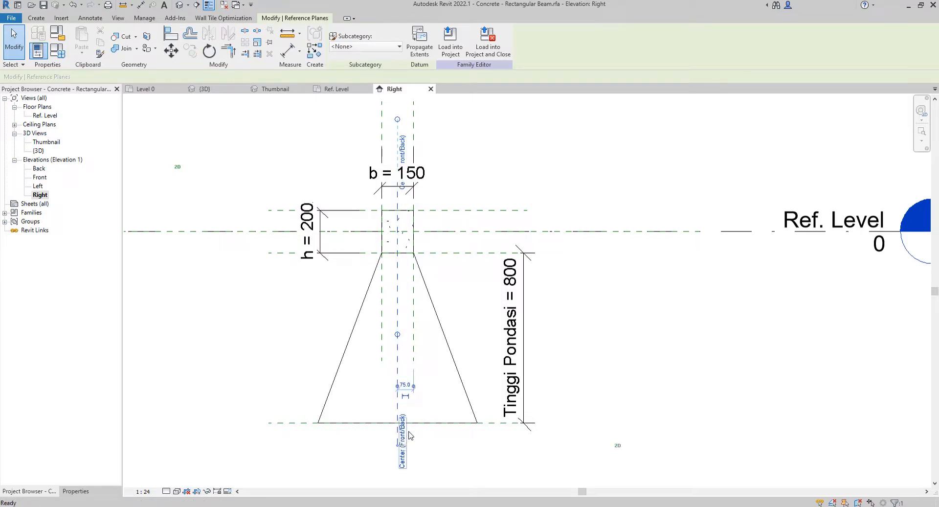
key("Escape")
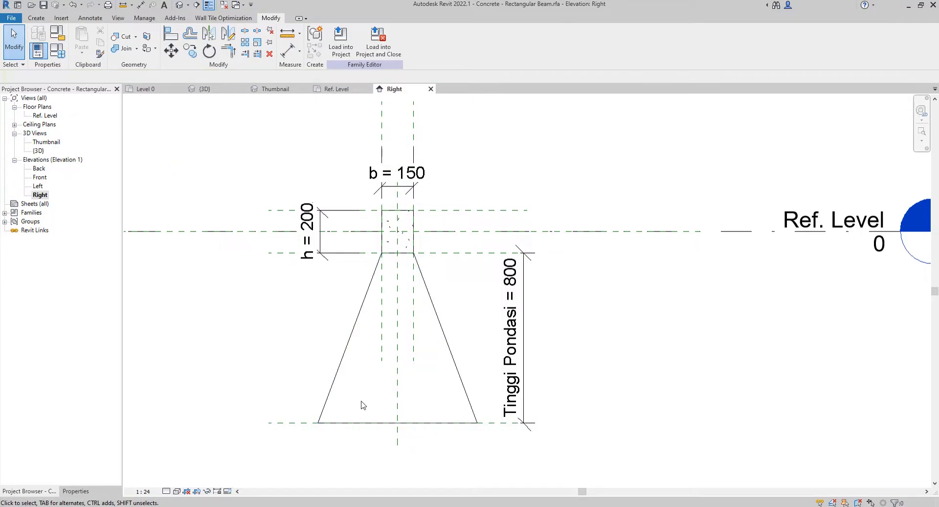
Step: Edit the extrusion sketch and add a continuous aligned dimension across both base corners and the centre reference plane, placed below the base
left_click(341, 365)
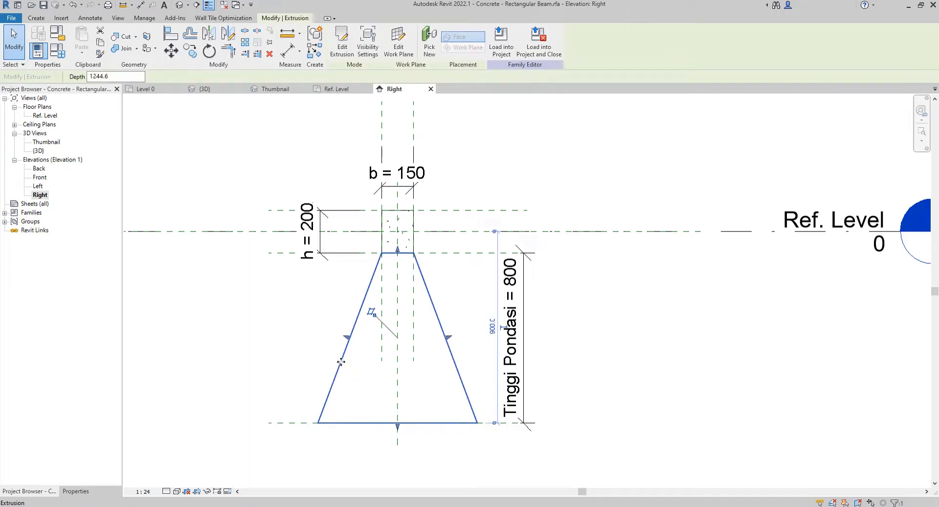
left_click(342, 45)
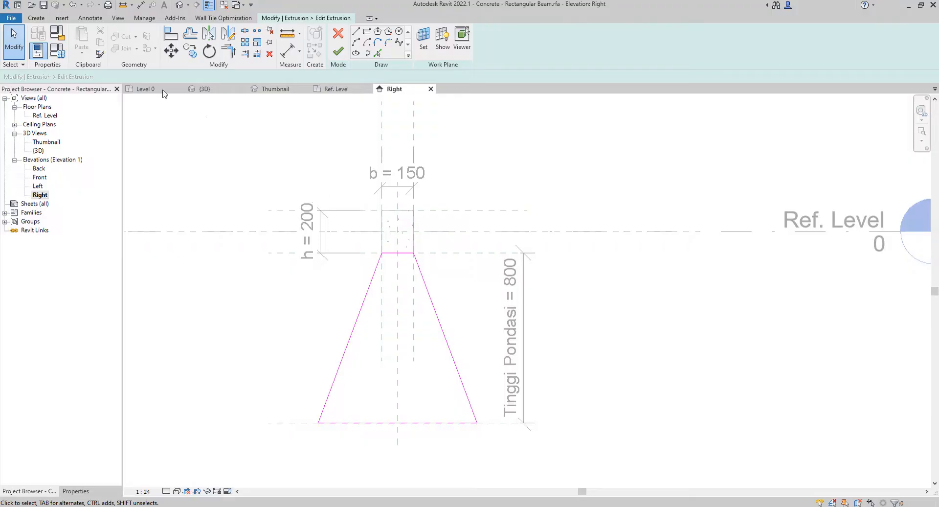
left_click(91, 18)
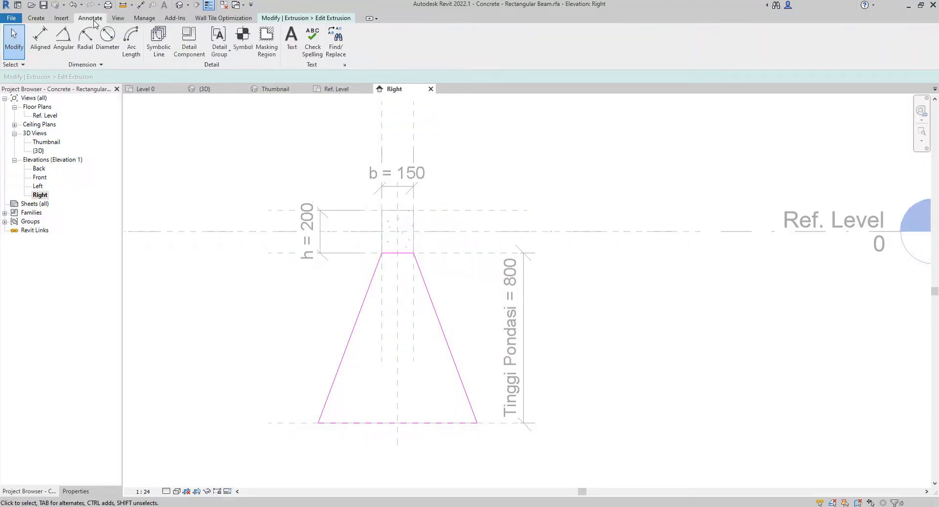
left_click(42, 55)
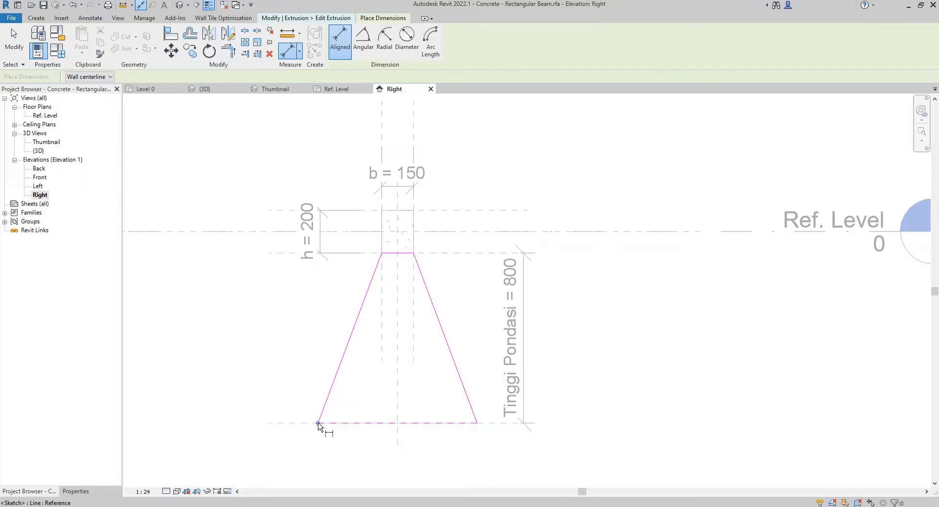
key("Tab")
left_click(319, 423)
left_click(399, 414)
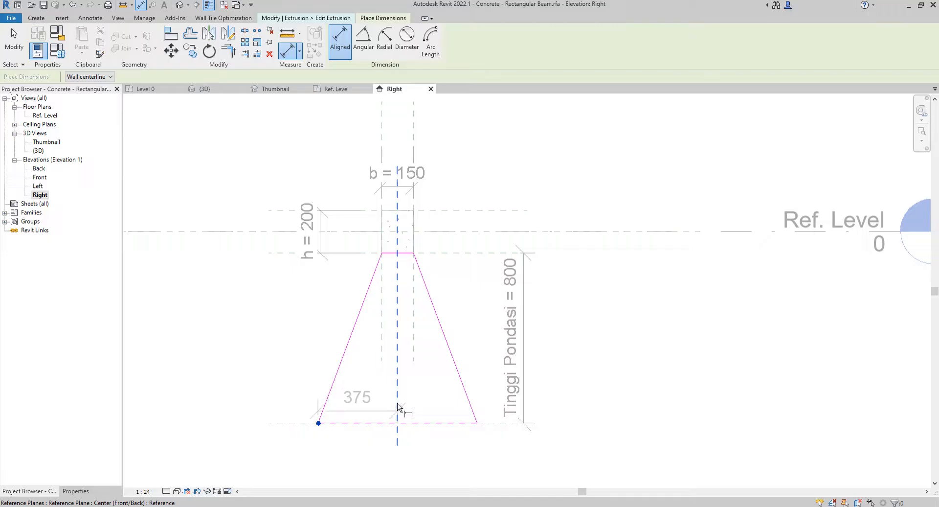
left_click(477, 424)
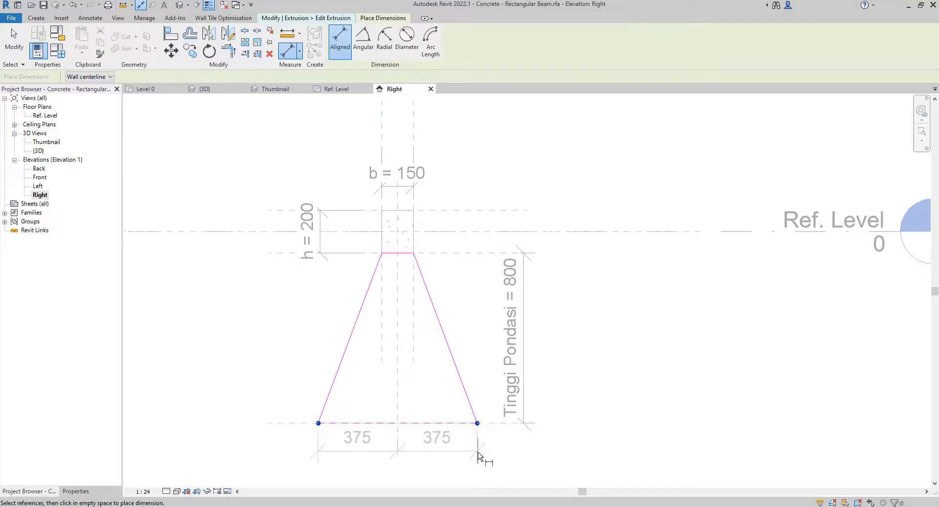
left_click(480, 453)
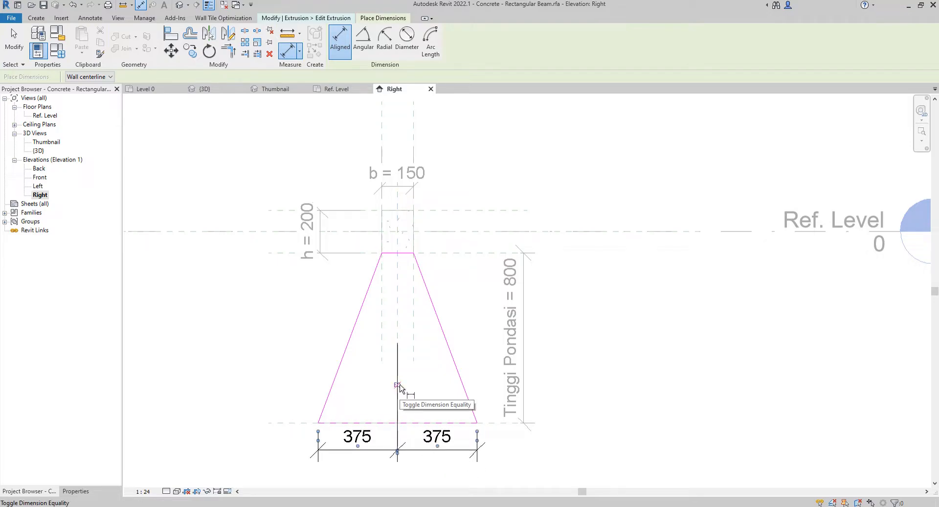
Step: Make the two base half-width dimensions equal and add an overall aligned dimension between the base corners, placed below them
left_click(398, 385)
middle_click_drag(413, 415, 366, 352)
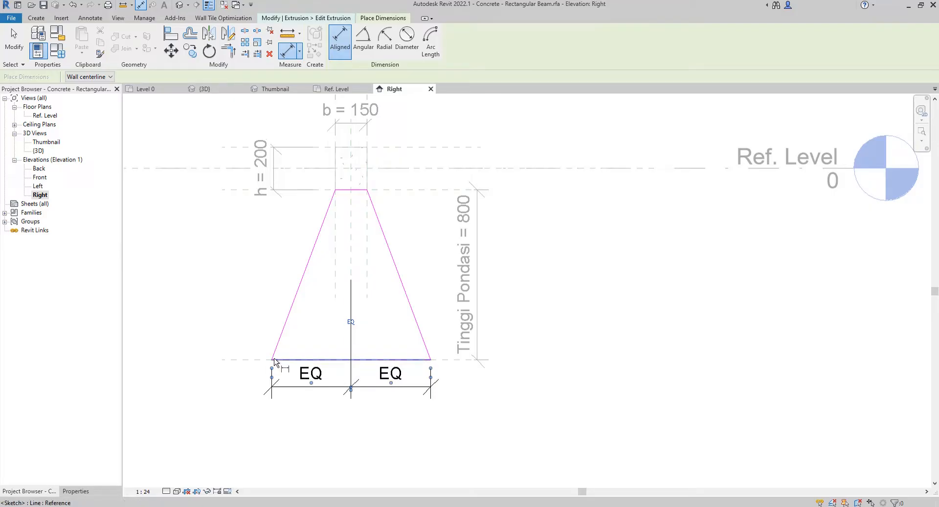
left_click(272, 360)
left_click(430, 360)
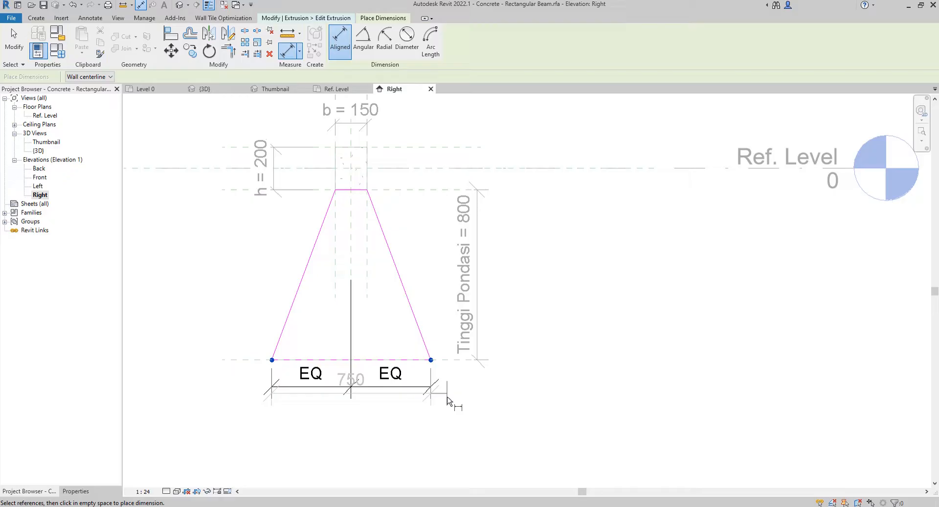
left_click(443, 433)
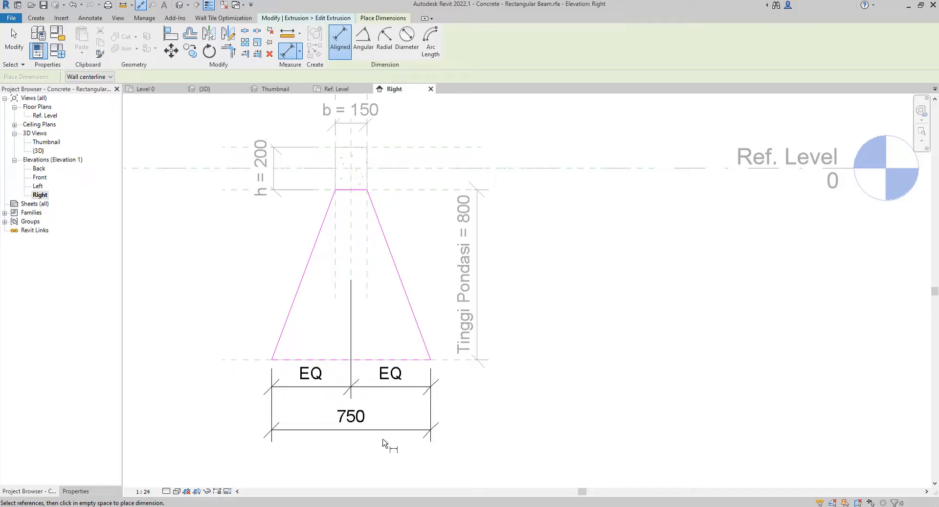
key("Escape")
key("Escape")
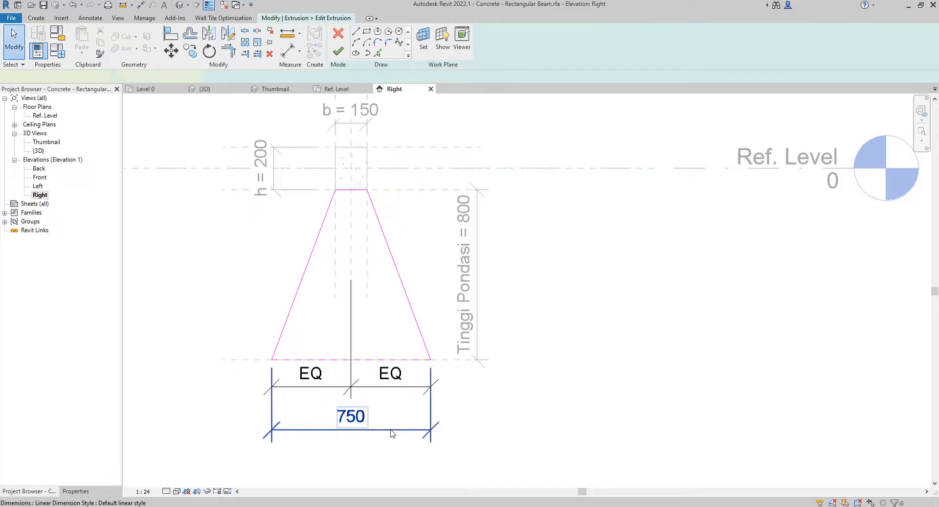
Step: Label the overall base dimension with a new type-based family parameter named Lebar Pondasi and finish the extrusion sketch
left_click(390, 430)
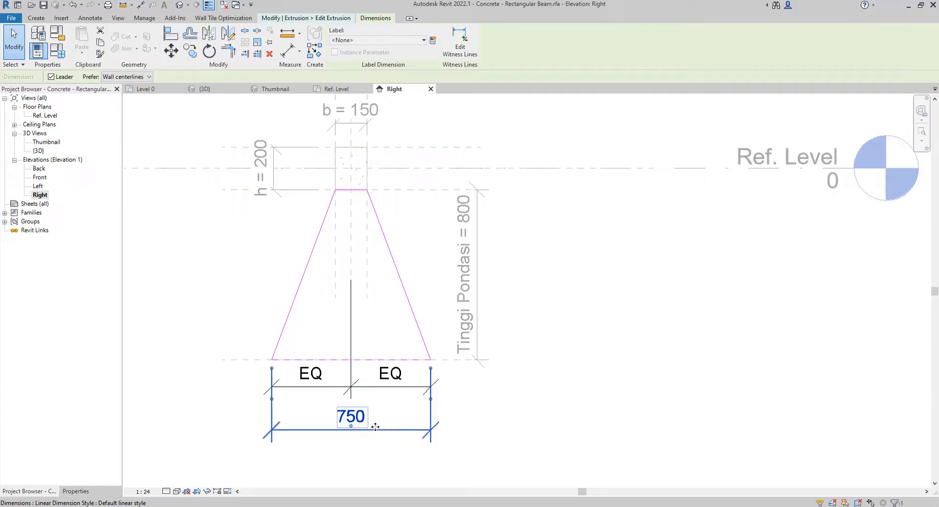
left_click(433, 41)
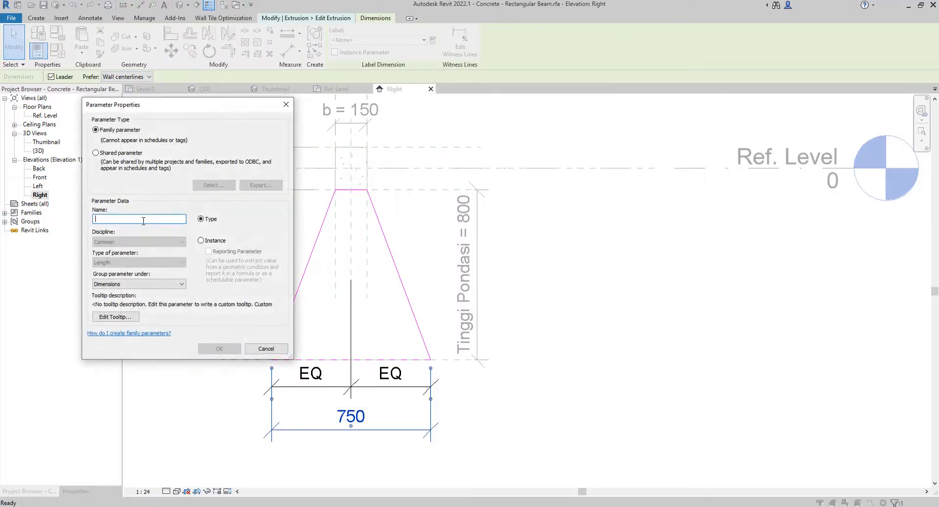
type("Lebar Pondasi")
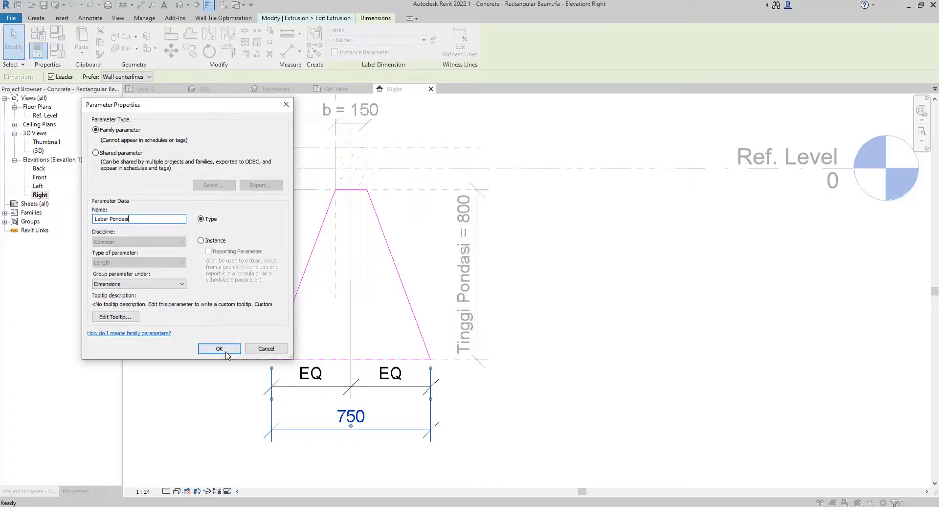
left_click(226, 352)
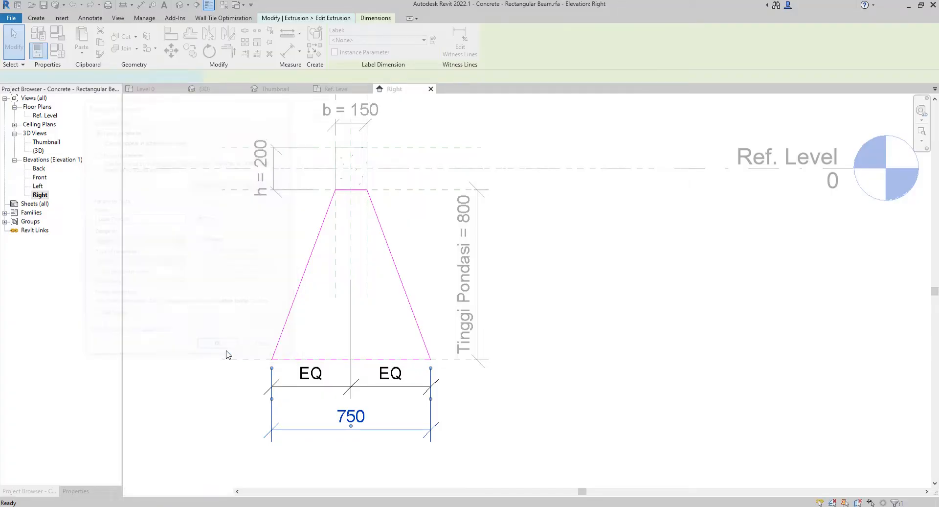
left_click(310, 341)
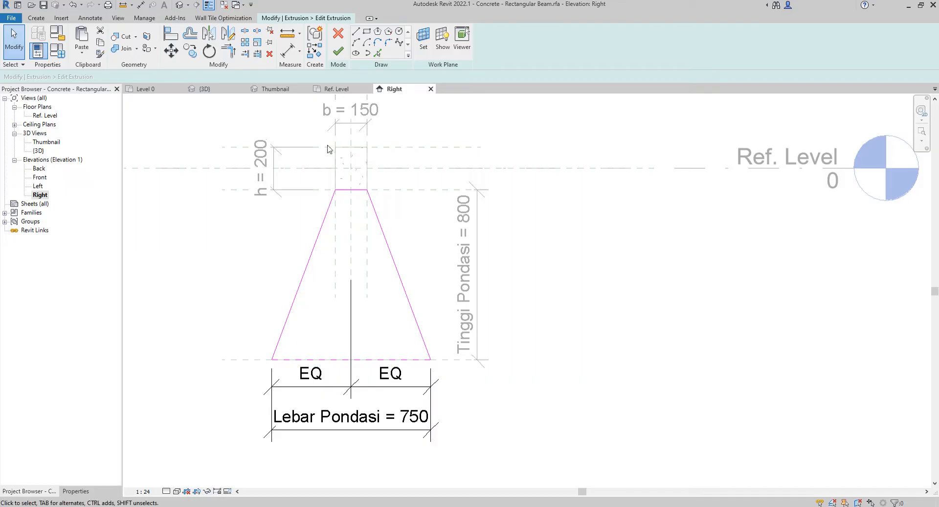
left_click(339, 52)
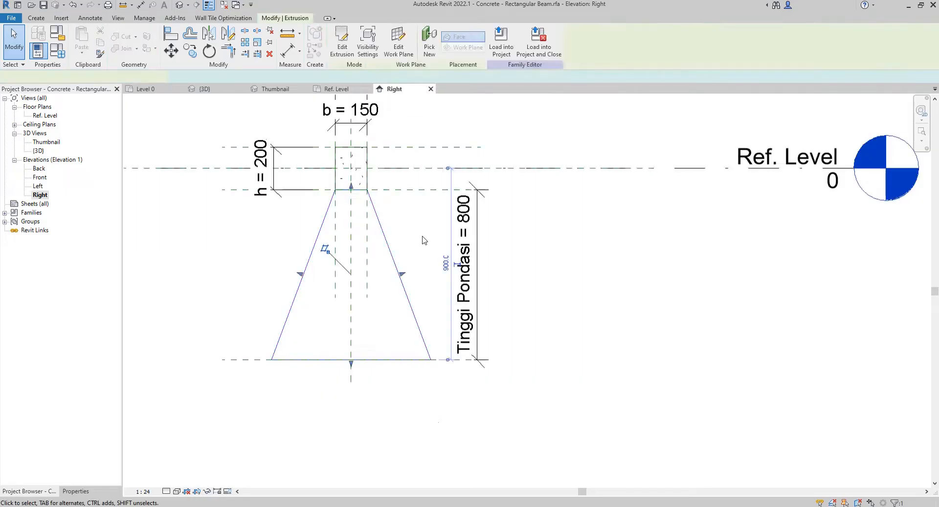
left_click(248, 229)
Step: Set Lebar Pondasi to 900 in the Pondasi Batu Kali family type and apply it to test the width
middle_click_drag(264, 243, 289, 291)
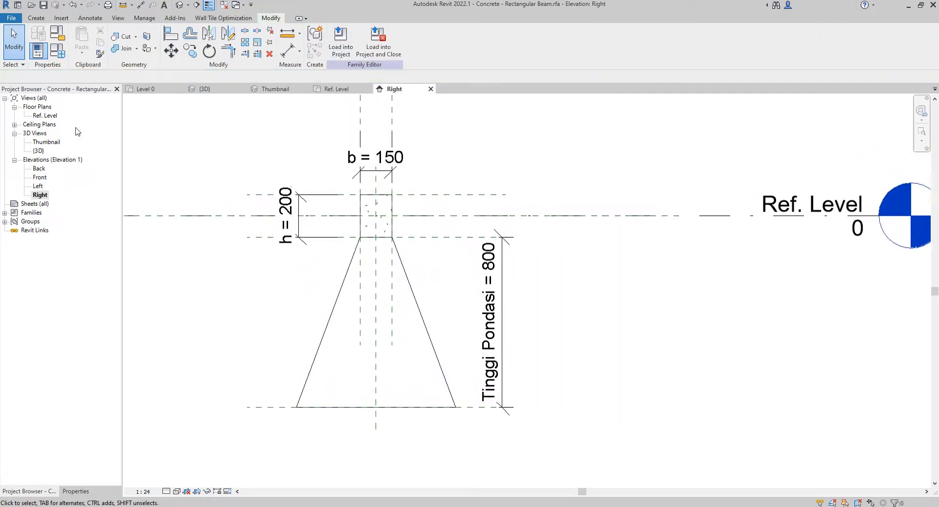
left_click(57, 51)
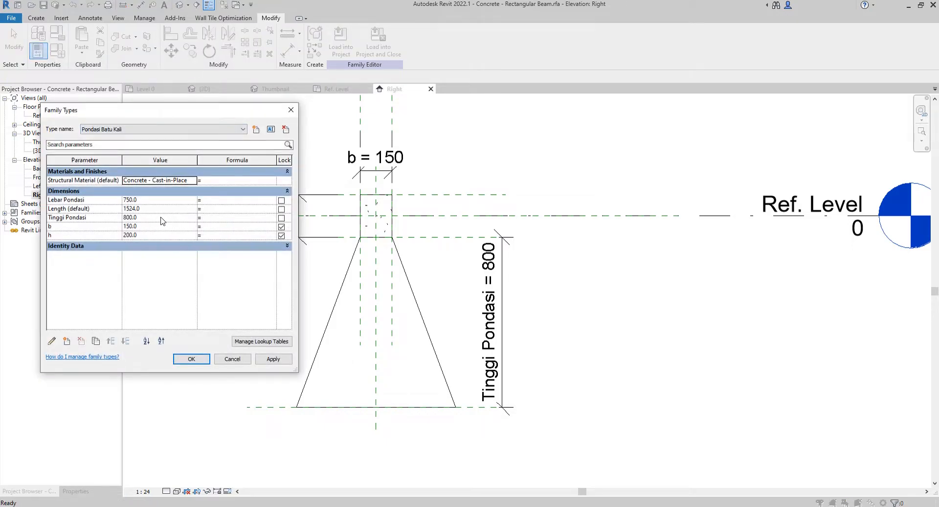
left_click(158, 200)
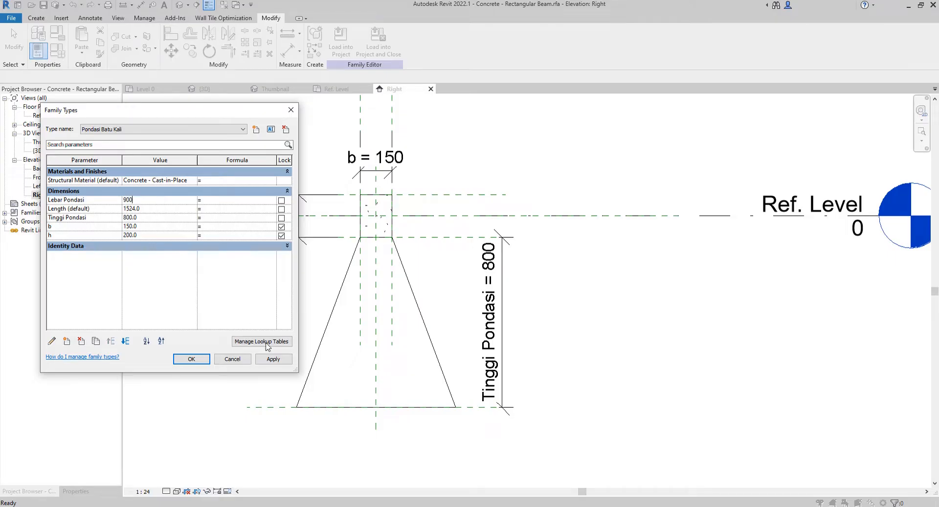
left_click(273, 358)
left_click(191, 358)
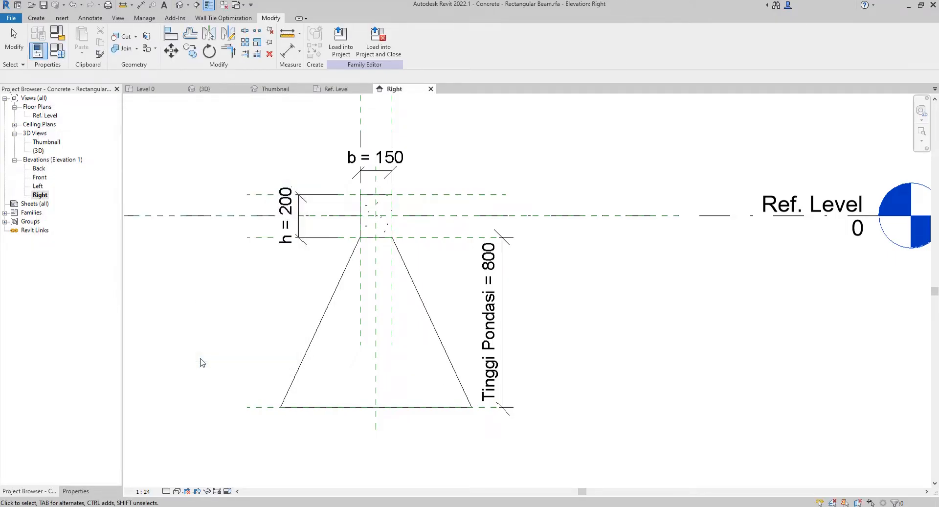
Step: Undo and redo the foundation width change to compare both states, leaving it undone
key("ctrl+z")
key("ctrl+y")
key("ctrl+z")
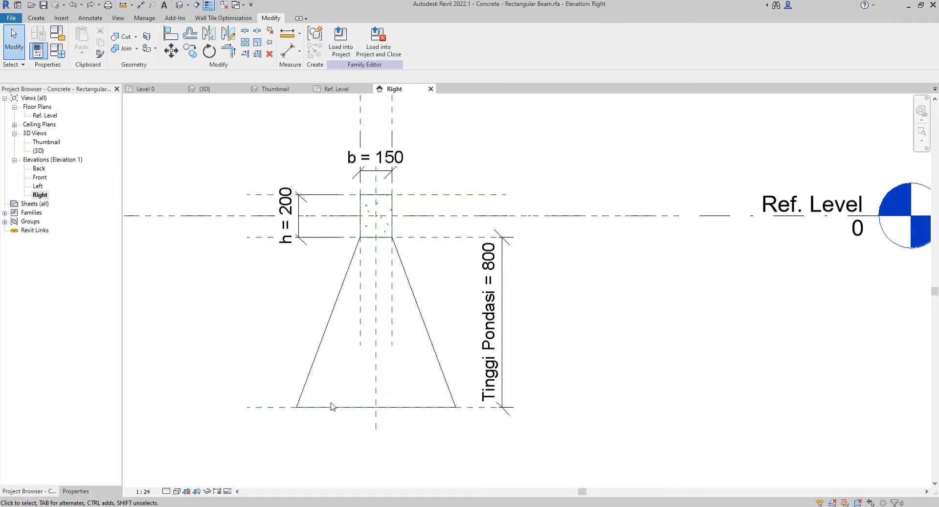
middle_click_drag(288, 342, 249, 328)
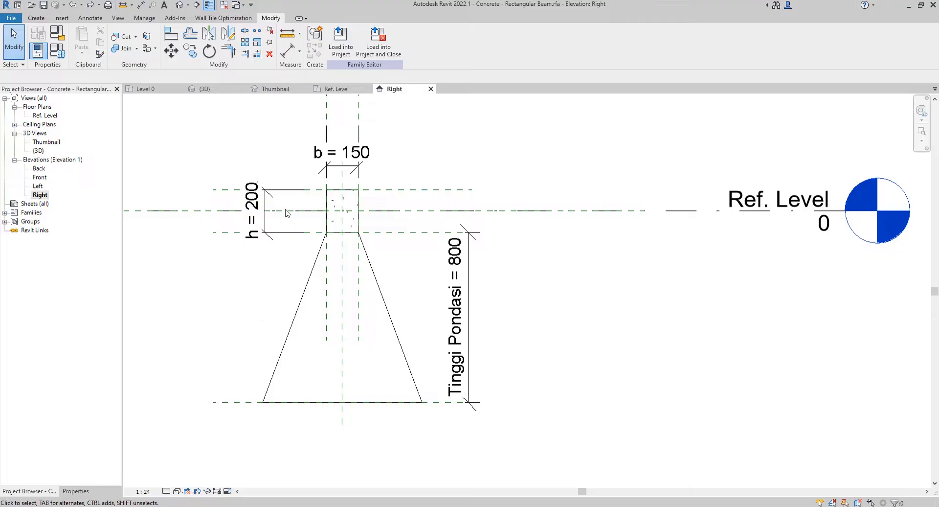
Step: Examine the beam and trapezoidal foundation in the Thumbnail 3D view
left_click(275, 88)
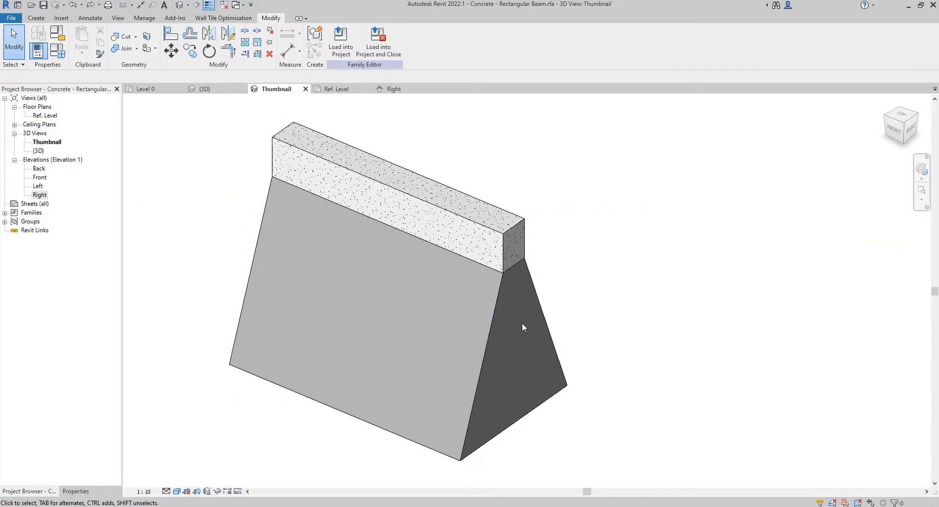
middle_click_drag(518, 328, 474, 294)
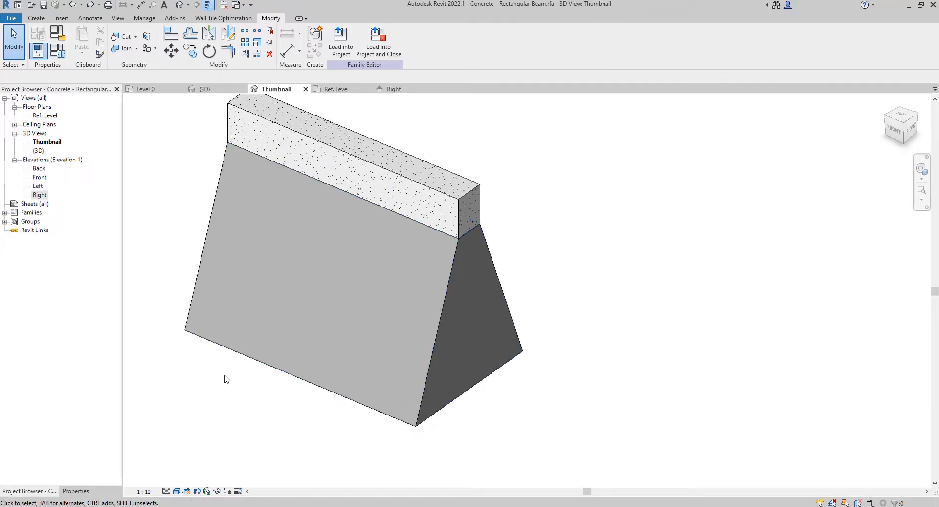
middle_click_drag(459, 338, 477, 361)
scroll(468, 337, "up", 1)
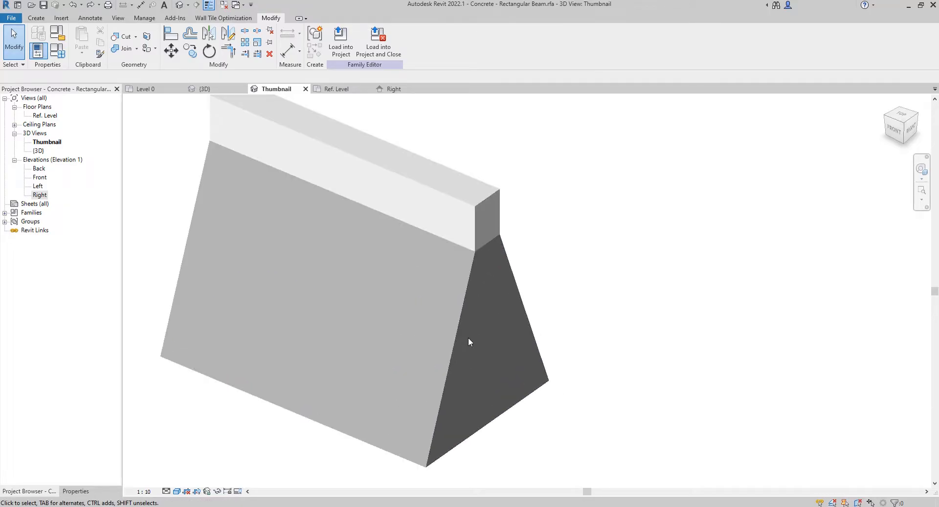
middle_click_drag(489, 323, 486, 347)
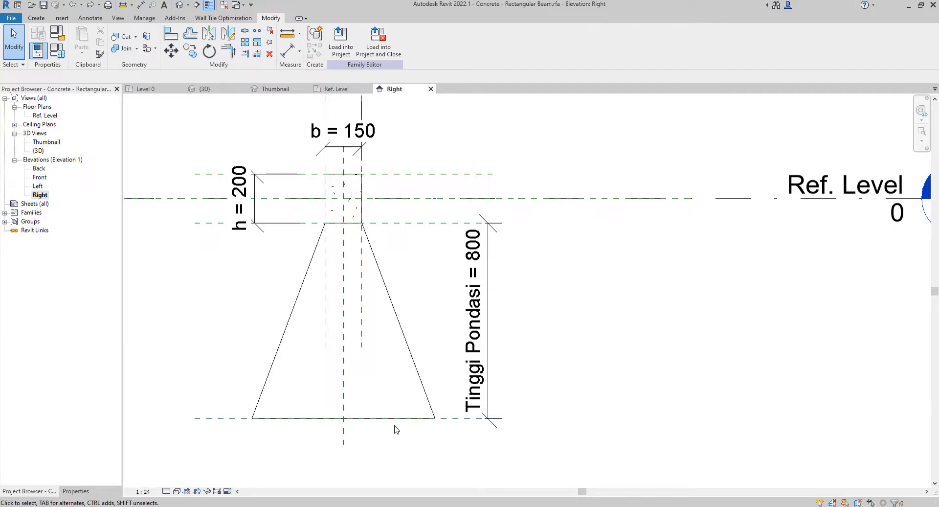
Step: In the Right elevation, copy the reference plane at the trapezoid's base 200 mm straight down
middle_click_drag(429, 355, 447, 312)
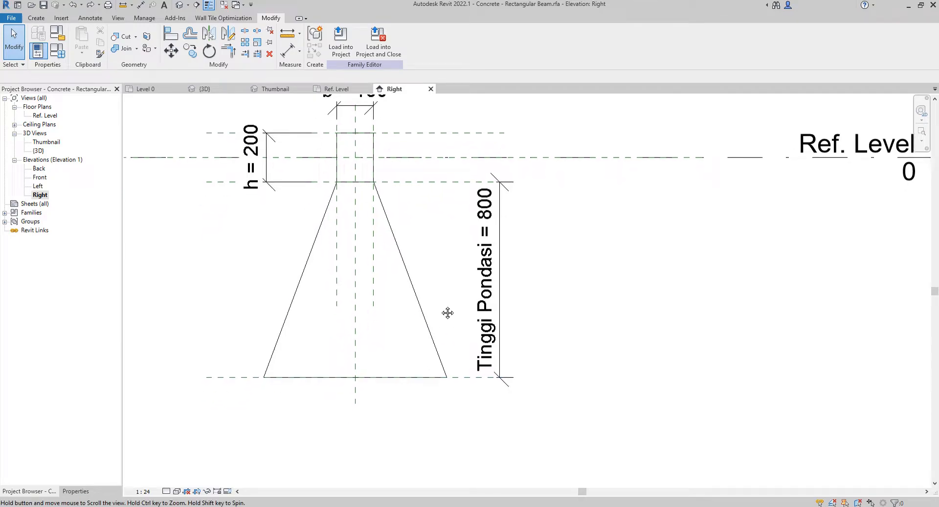
left_click(249, 377)
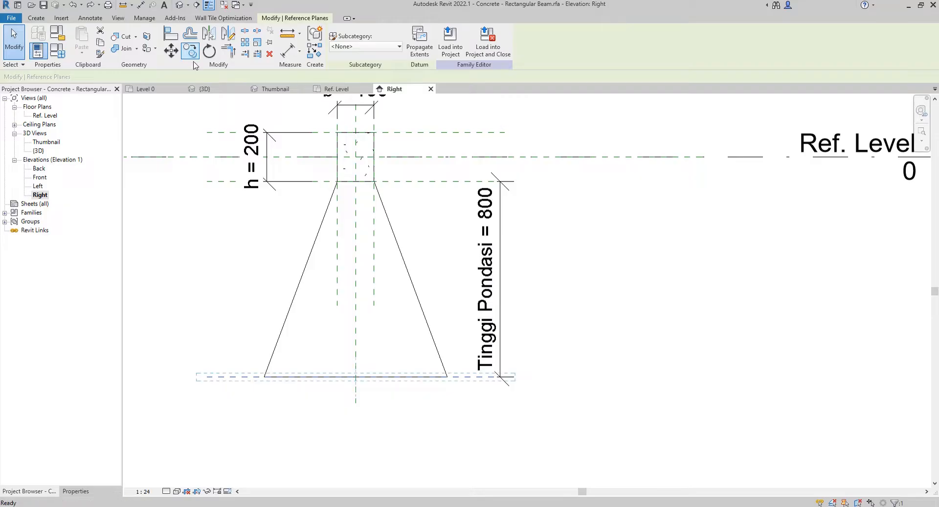
left_click(191, 54)
left_click(246, 377)
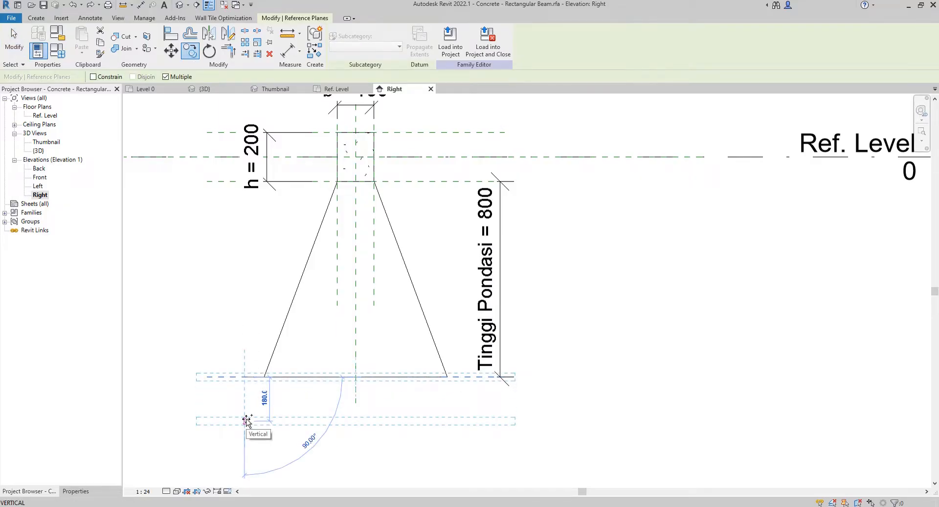
type("200")
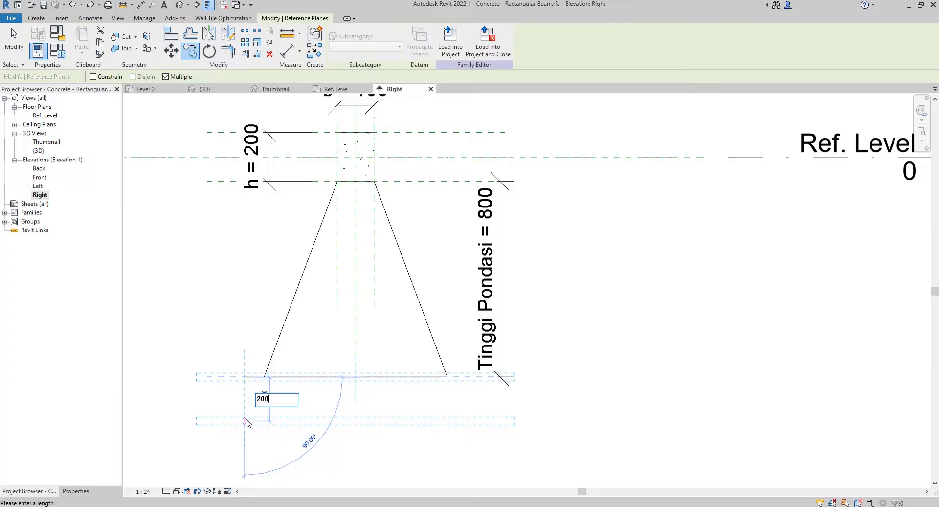
key("Return")
key("Escape")
key("Escape")
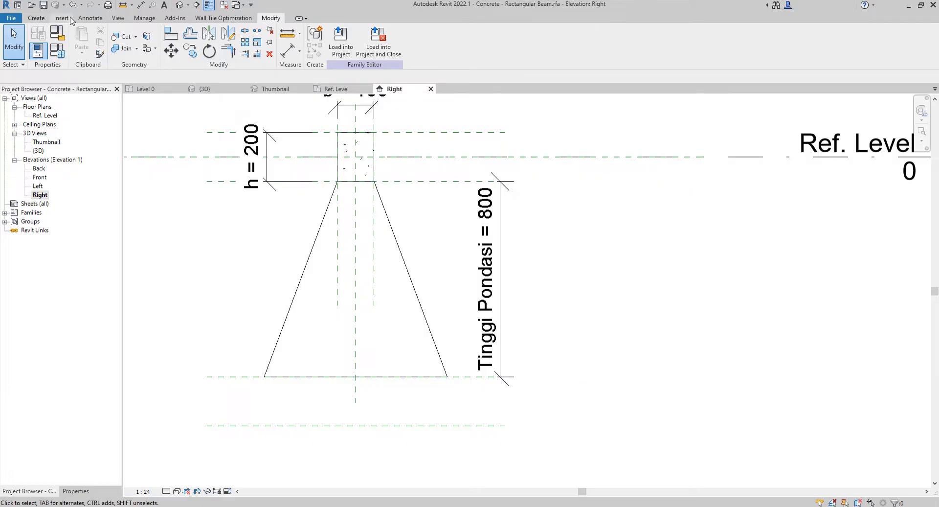
Step: Start a new extrusion using Reference Plane : A as the work plane
left_click(38, 19)
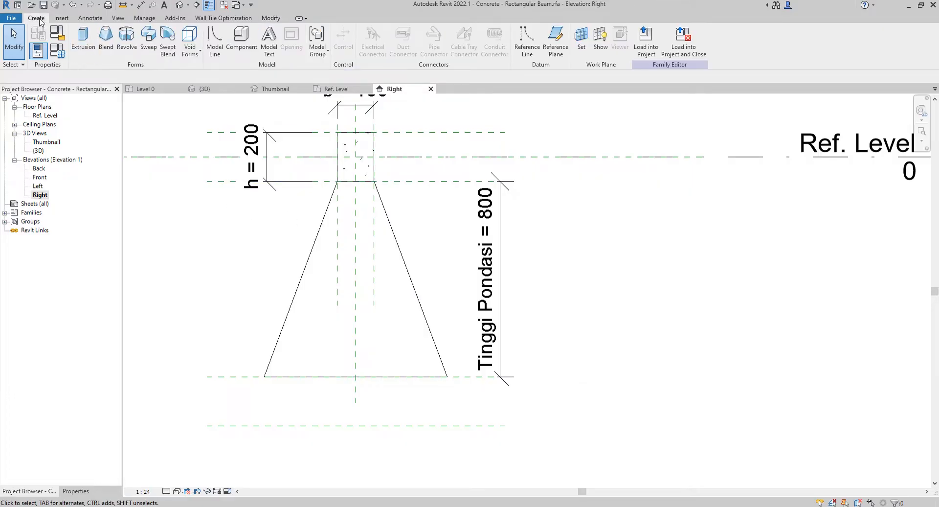
left_click(84, 49)
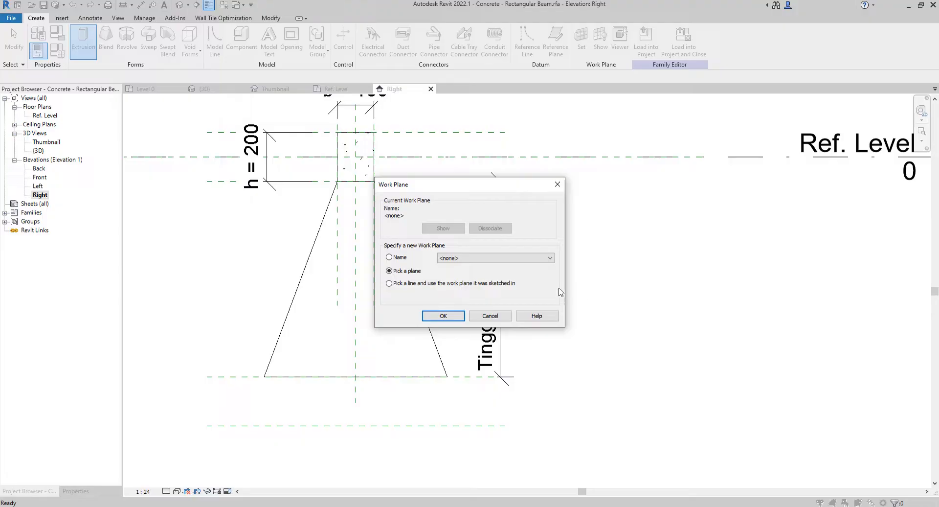
left_click(469, 258)
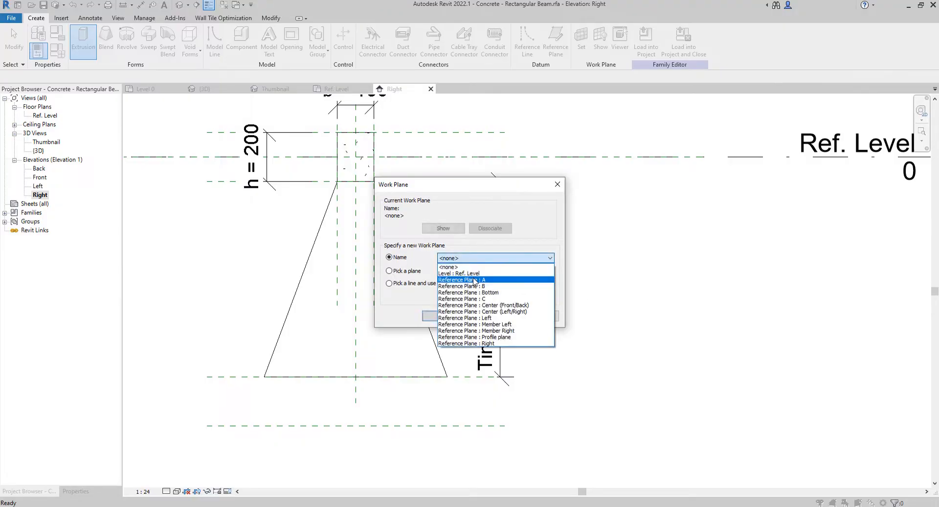
left_click(497, 280)
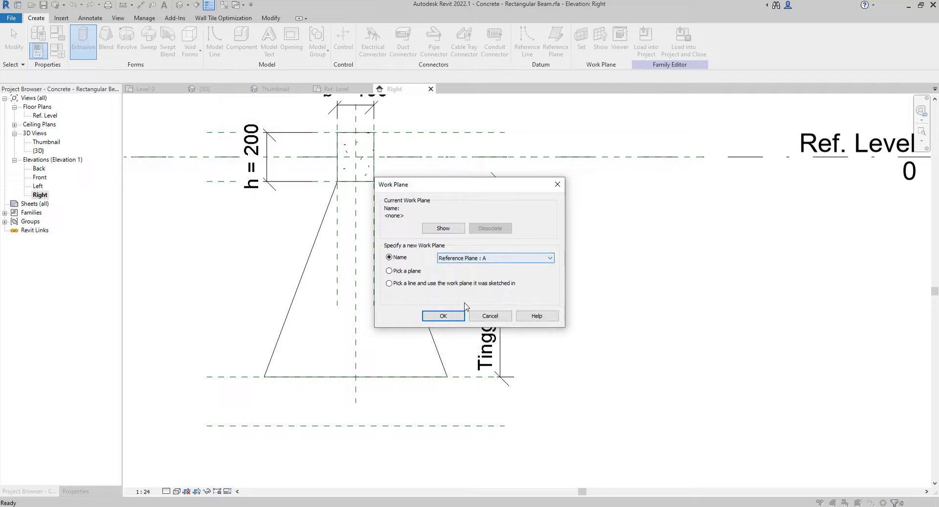
left_click(443, 316)
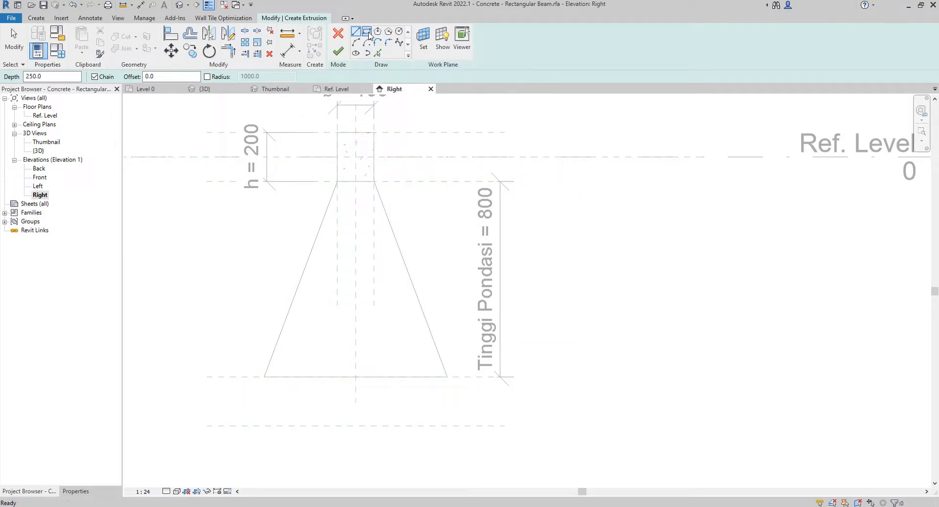
Step: Sketch a rectangle about 715 mm wide and 200 mm high from the trapezoid's left base corner to the lower reference plane
left_click(368, 32)
left_click(264, 376)
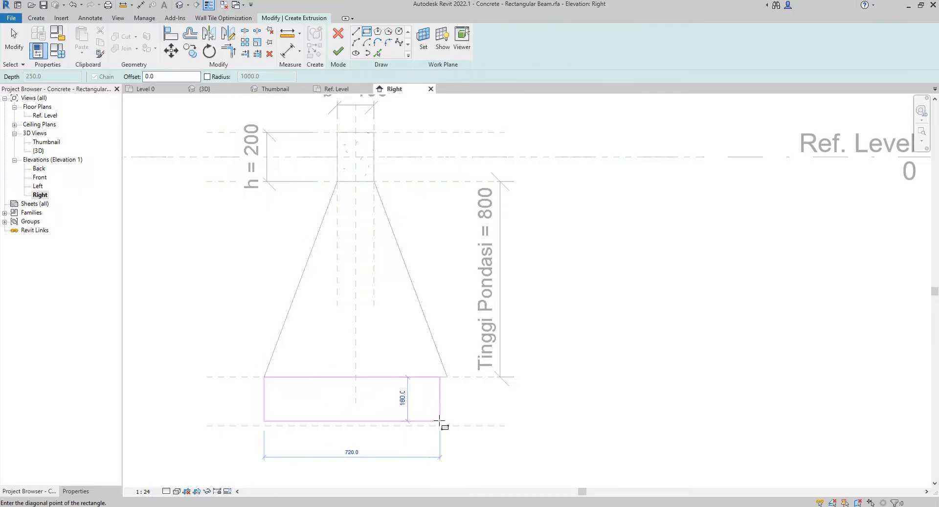
left_click(438, 425)
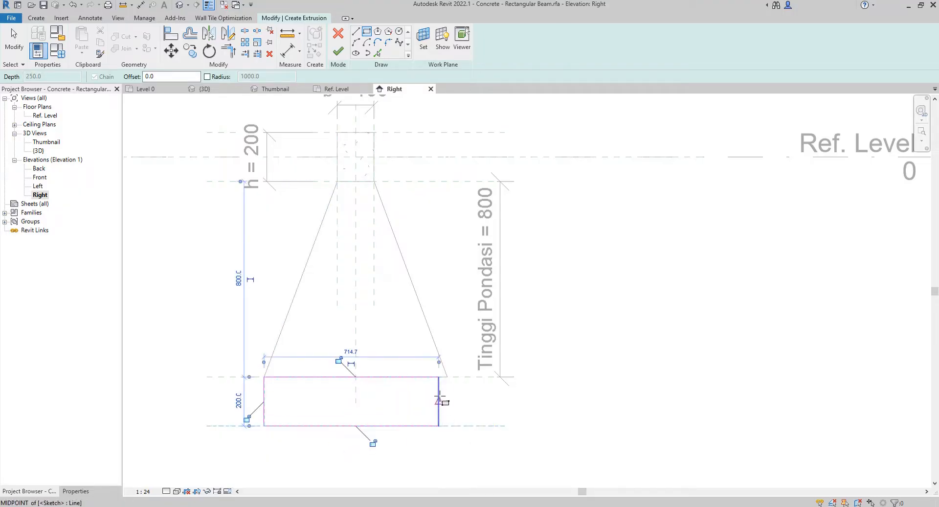
key("Escape")
key("Escape")
Step: Move the sketched rectangle's right edge to the trapezoid's lower right corner
left_click(439, 384)
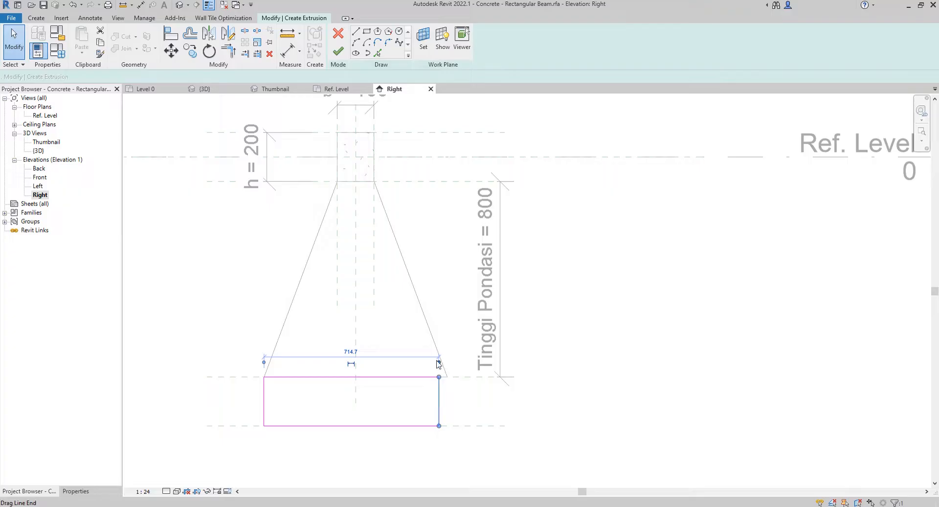
key("m")
key("v")
scroll(443, 395, "up", 5)
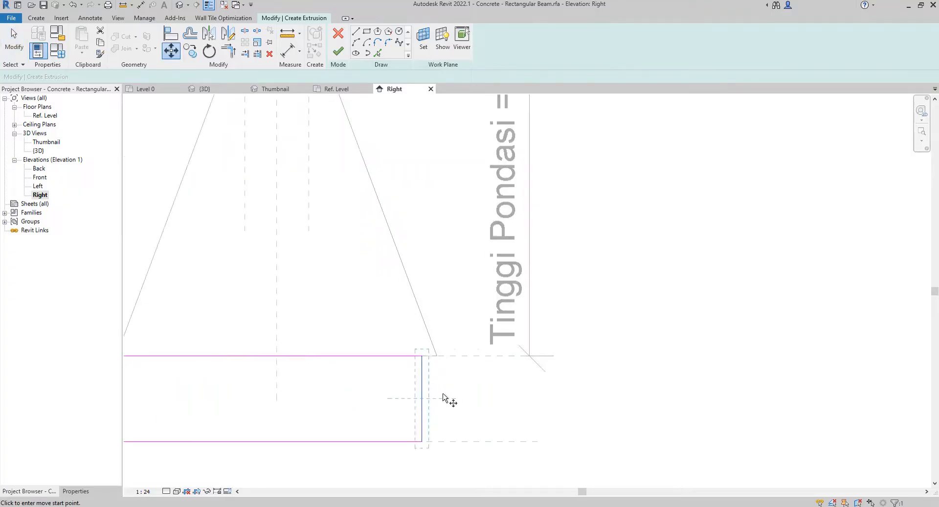
left_click(439, 377)
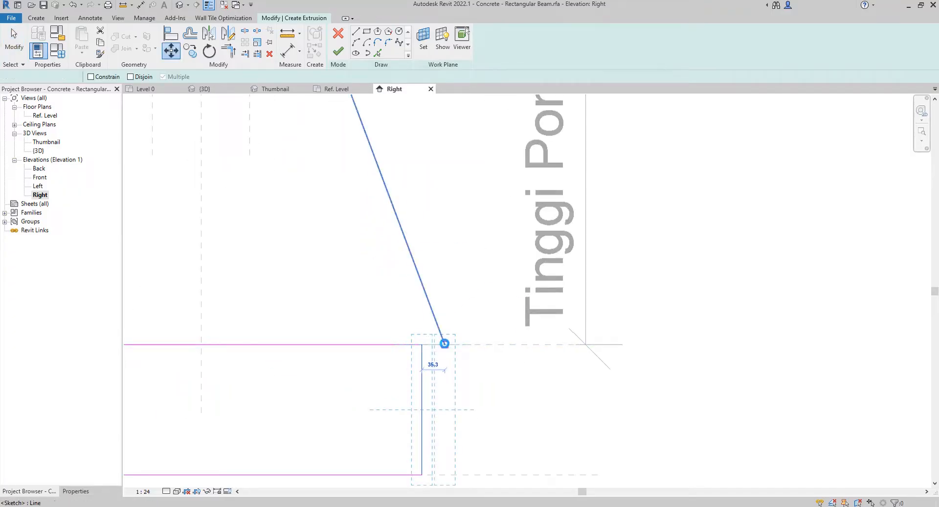
left_click(443, 344)
scroll(467, 320, "down", 3)
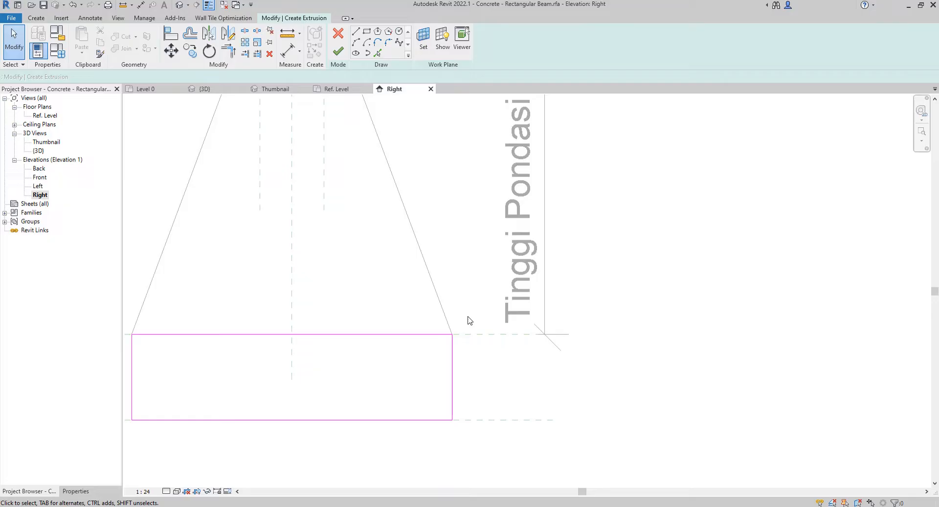
Step: Move the rectangle's right edge 100 mm outward beyond the trapezoid's base corner
left_click(458, 382)
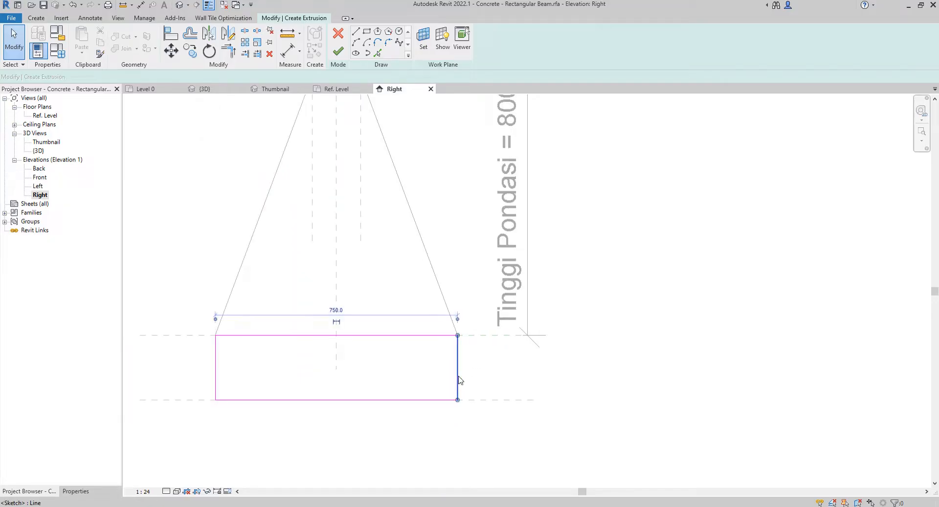
left_click(171, 51)
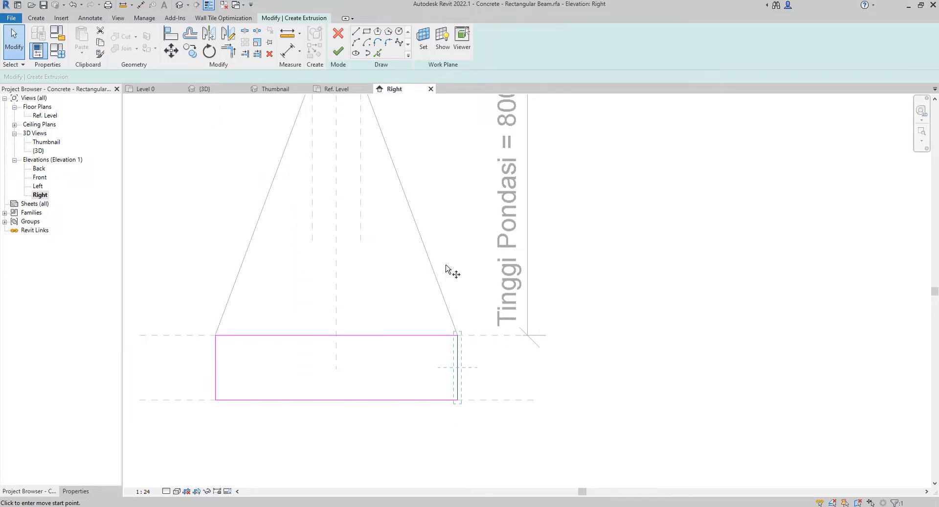
left_click(456, 267)
type("10")
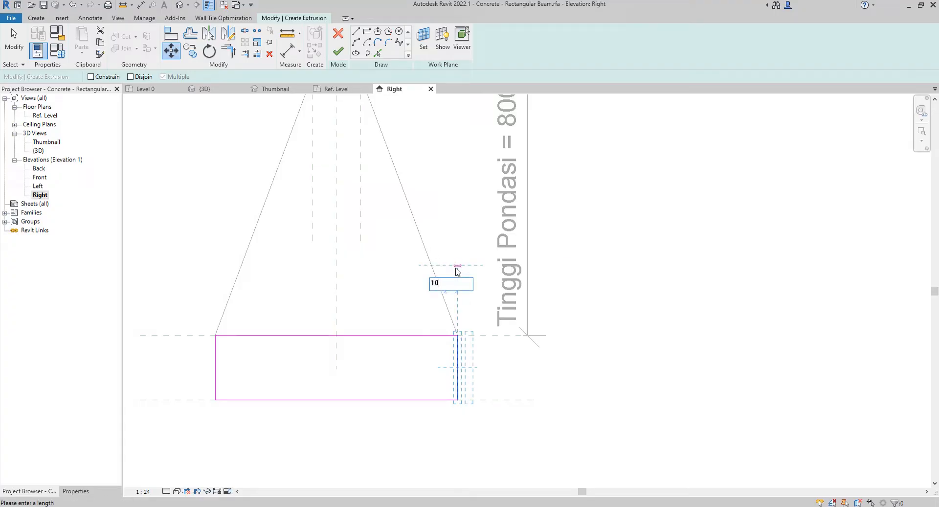
type("0")
key("Return")
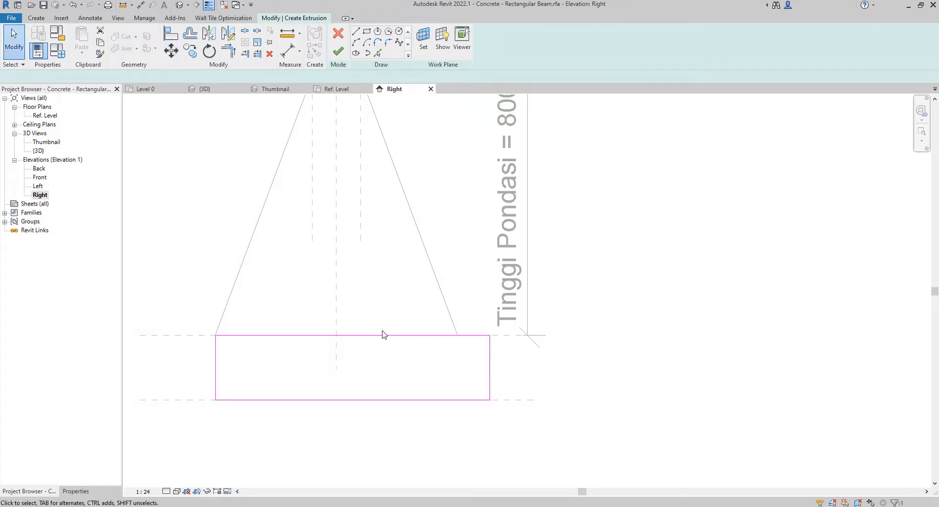
Step: Move the rectangle's left edge 100 mm outward beyond the trapezoid's base corner and finish the extrusion sketch
left_click(215, 349)
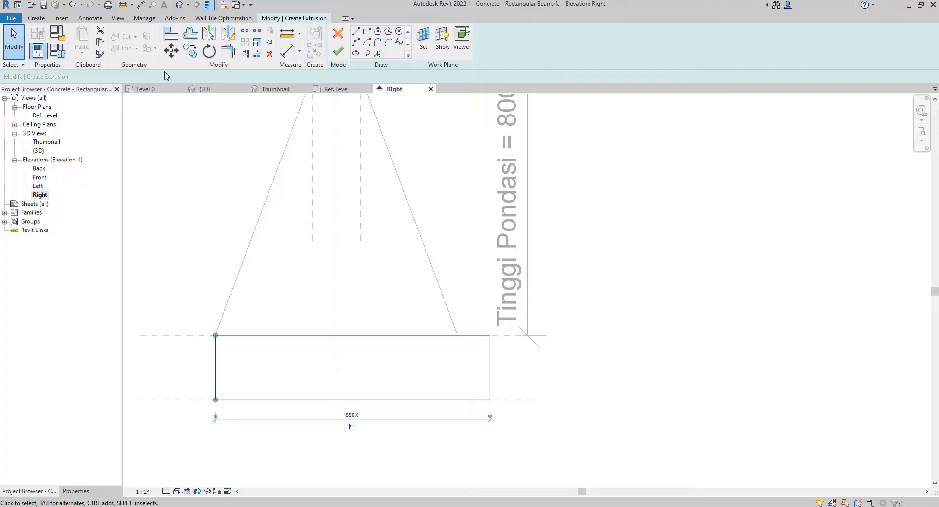
left_click(172, 51)
left_click(217, 362)
type("1")
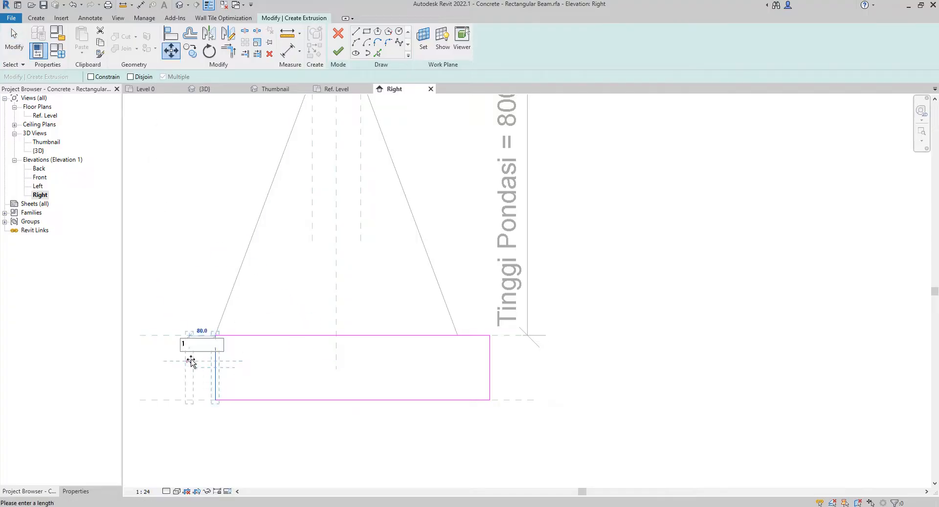
type("00")
key("Return")
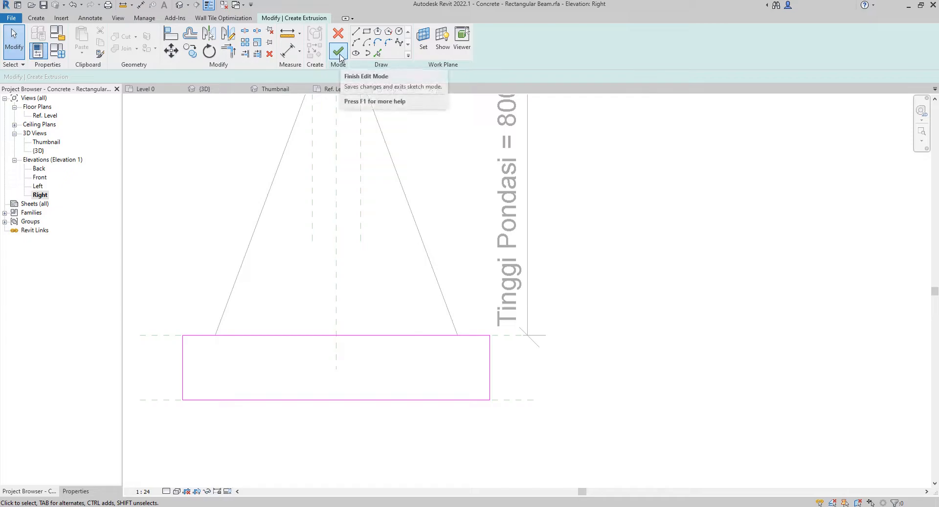
left_click(338, 51)
scroll(331, 333, "down", 3)
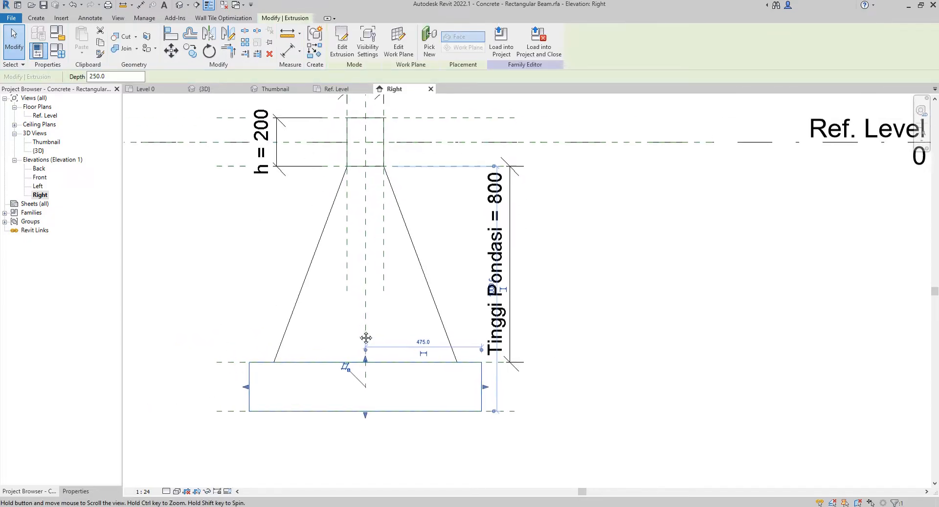
key("Escape")
Step: Lock the rectangular extrusion's upper and lower edges to their horizontal reference planes
scroll(382, 394, "up", 1)
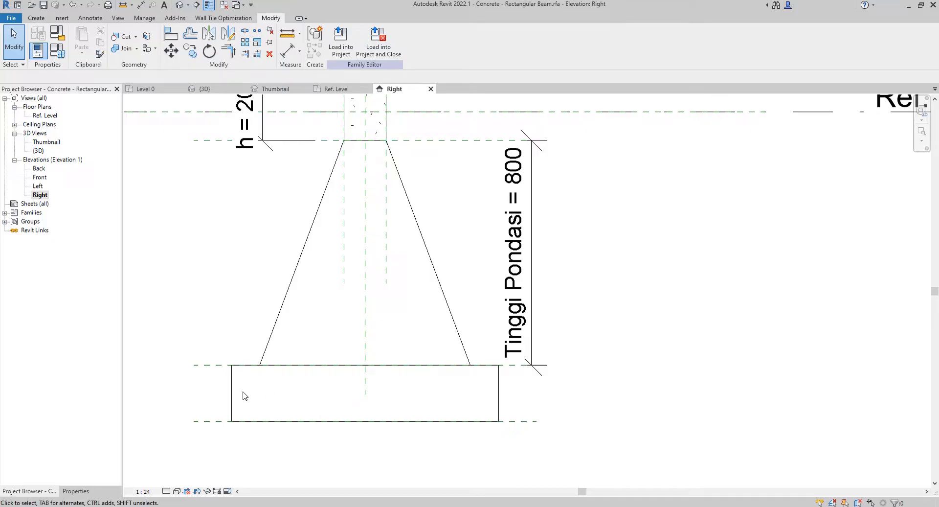
left_click(232, 381)
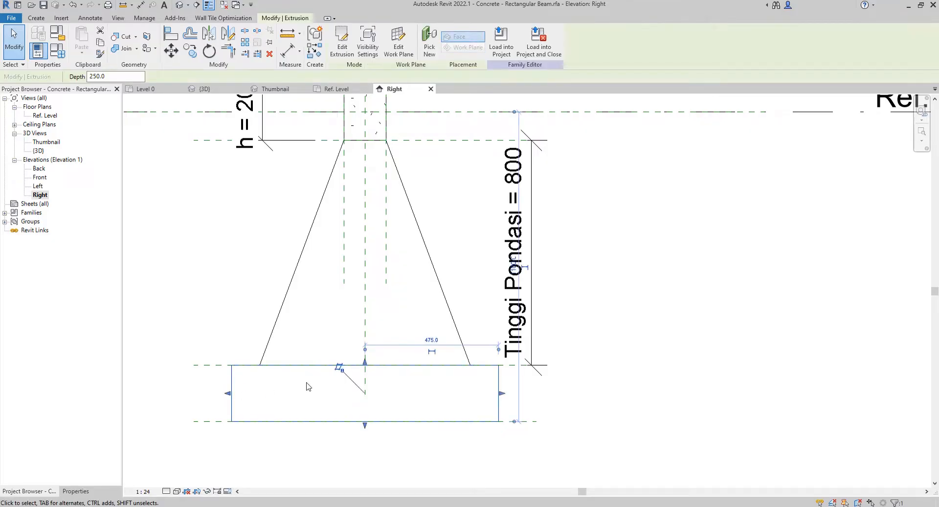
mouse_move(365, 365)
left_mouse_down()
mouse_move(366, 385)
mouse_move(366, 365)
left_mouse_up()
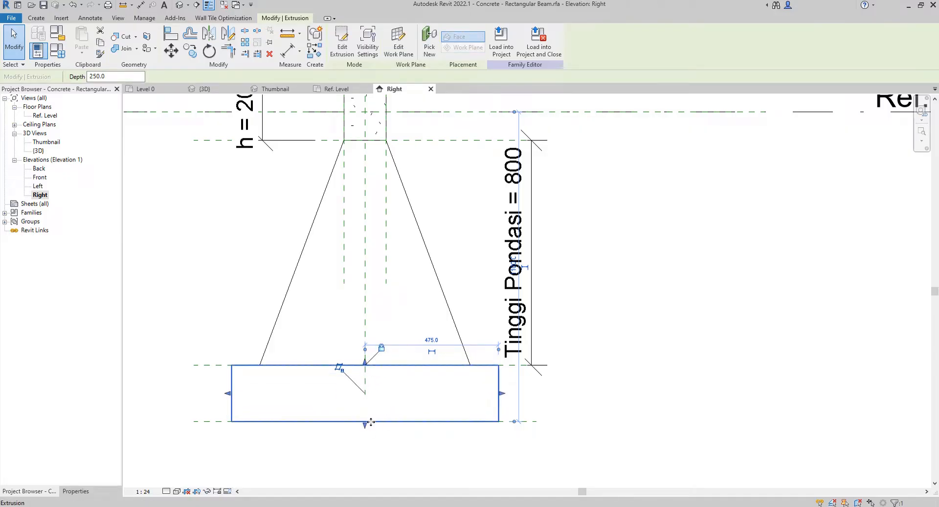
mouse_move(365, 425)
left_mouse_down()
mouse_move(366, 413)
mouse_move(366, 421)
left_mouse_up()
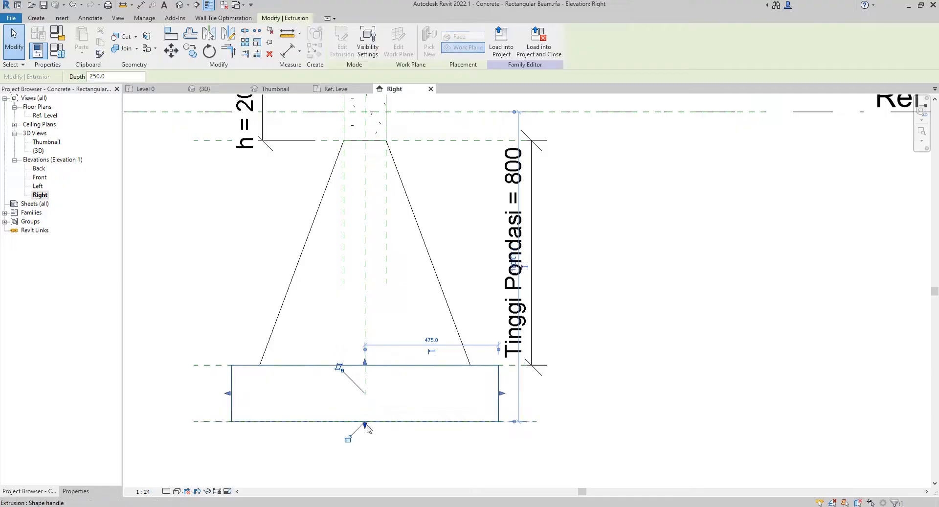
left_click(379, 440)
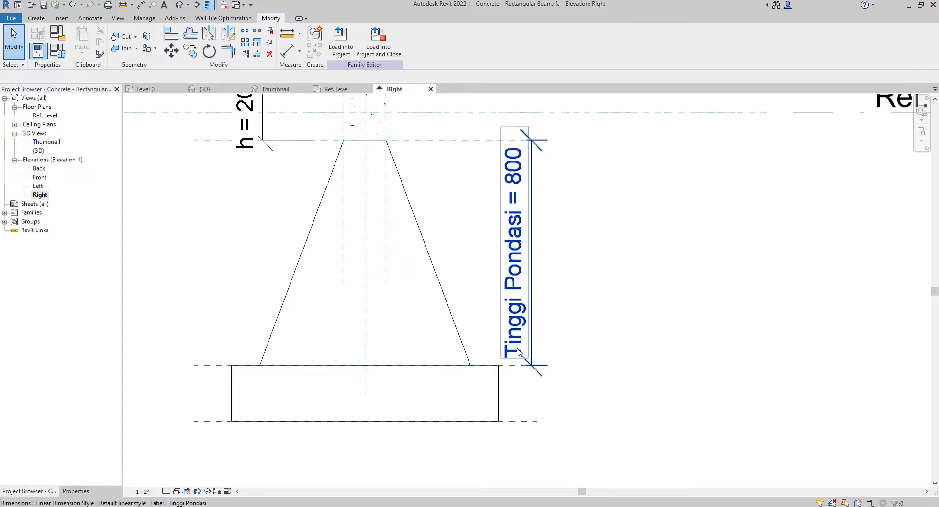
Step: Add an aligned dimension between the reference planes at the rectangle's upper and lower edges, placed to its left
left_click(91, 18)
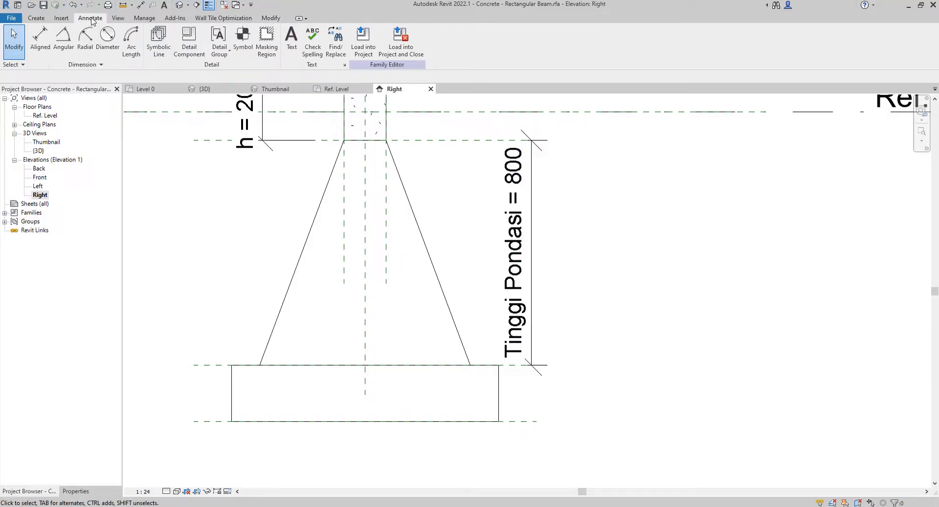
left_click(41, 50)
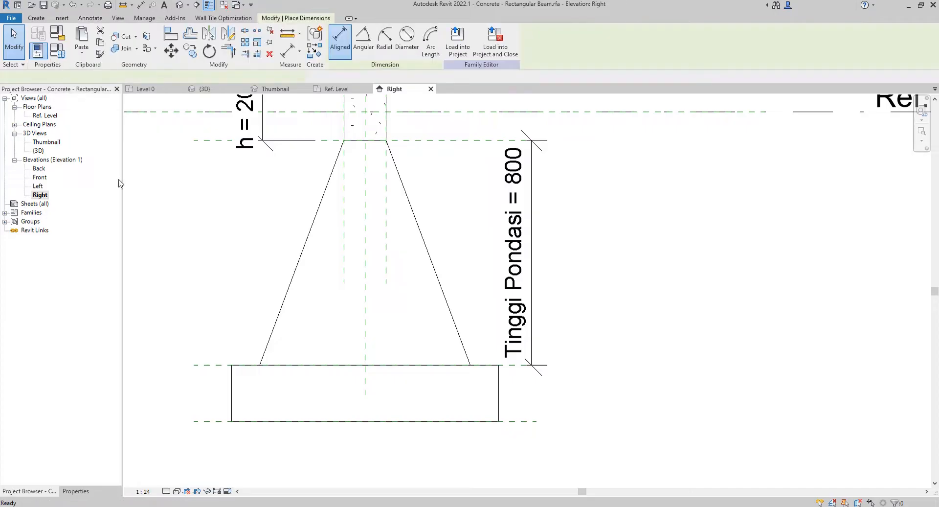
left_click(222, 366)
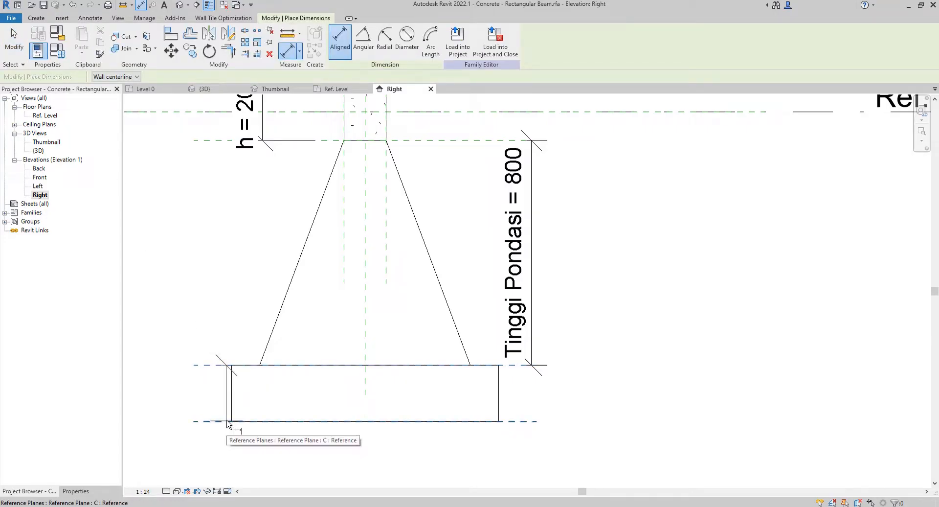
left_click(228, 422)
left_click(173, 402)
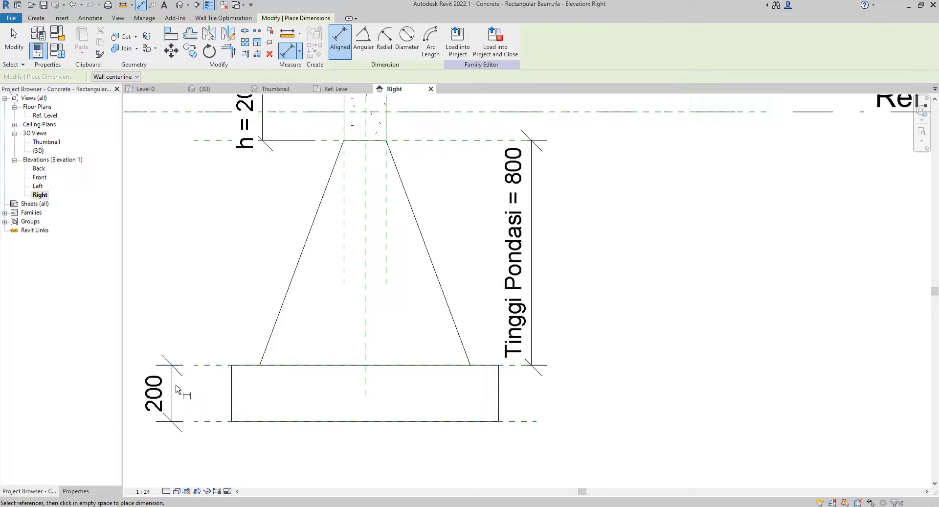
key("Escape")
Step: Label the rectangle's height dimension with a new family type parameter named Tinggi Pasangan
left_click(173, 386)
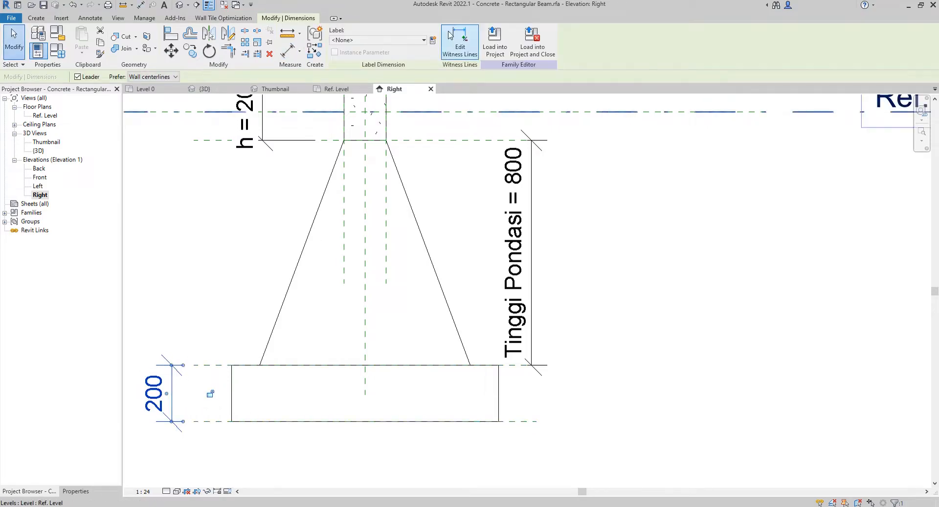
left_click(432, 40)
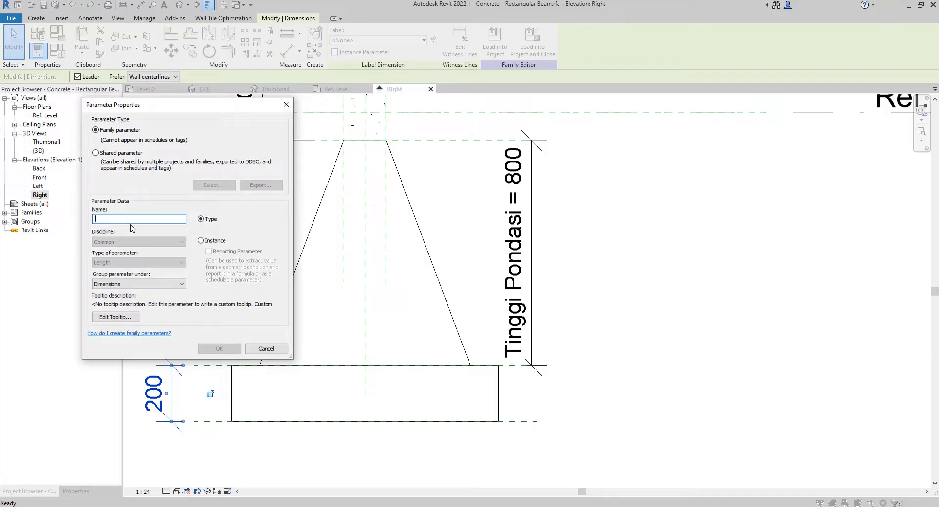
type("Tinggi Pasangan")
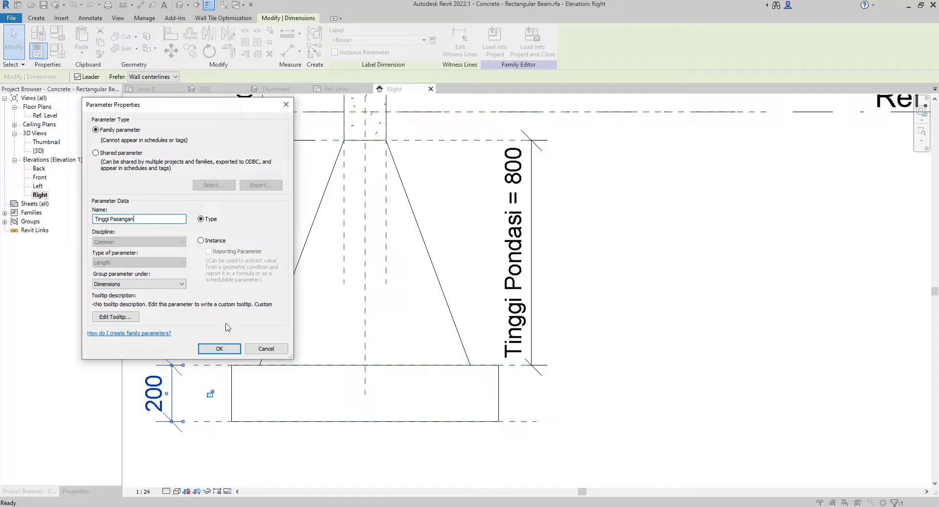
left_click(234, 350)
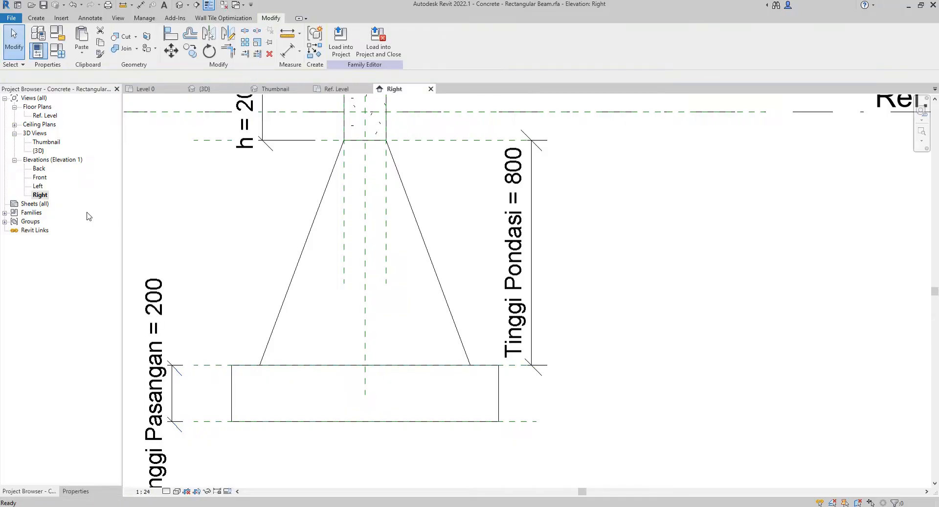
Step: Try applying a different Tinggi Pasangan value to the Pondasi Batu Kali family type
left_click(62, 53)
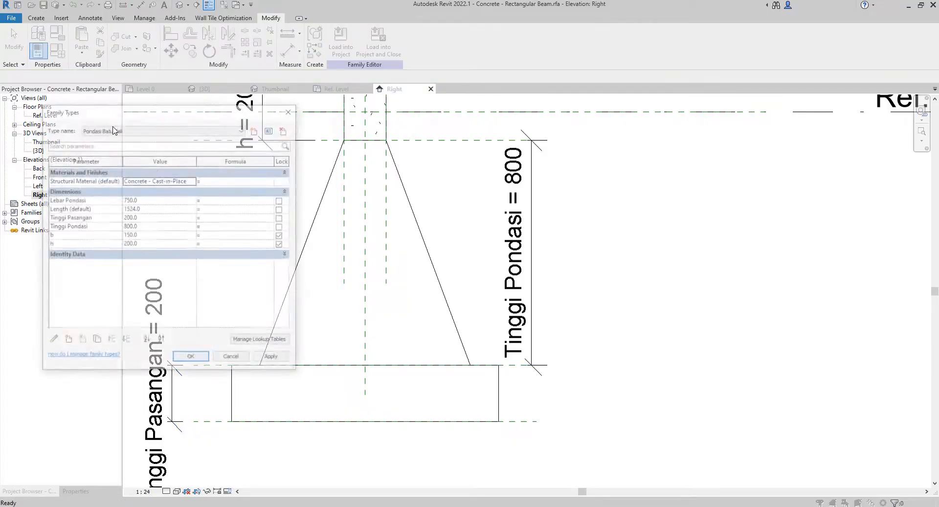
left_click_drag(170, 106, 427, 67)
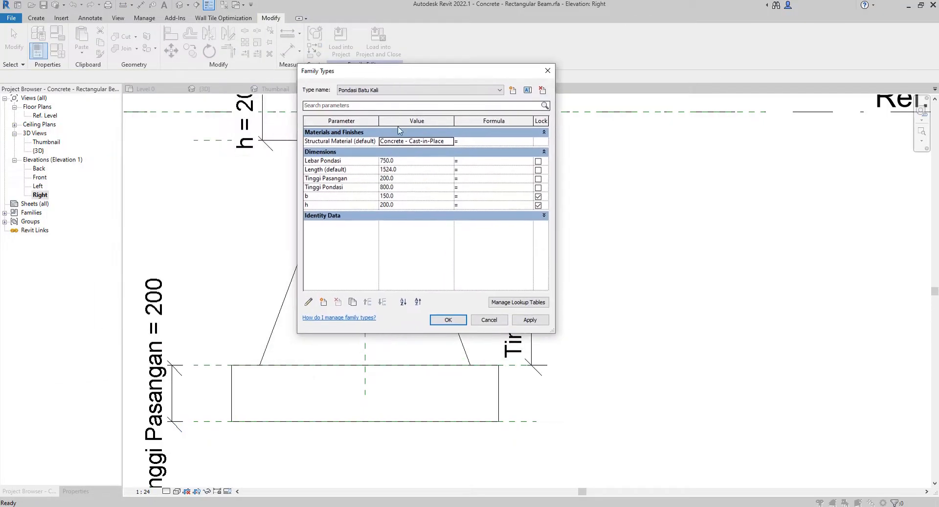
left_click(410, 179)
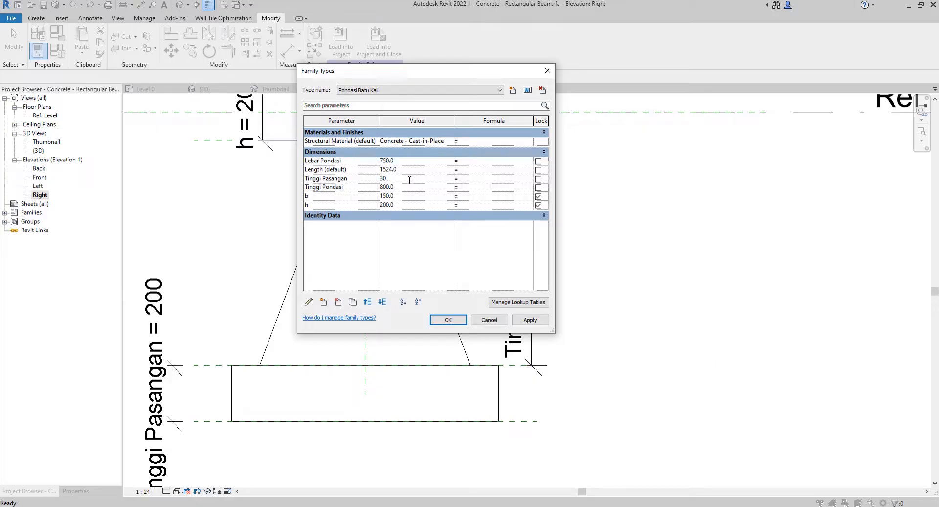
left_click(517, 319)
left_click(446, 320)
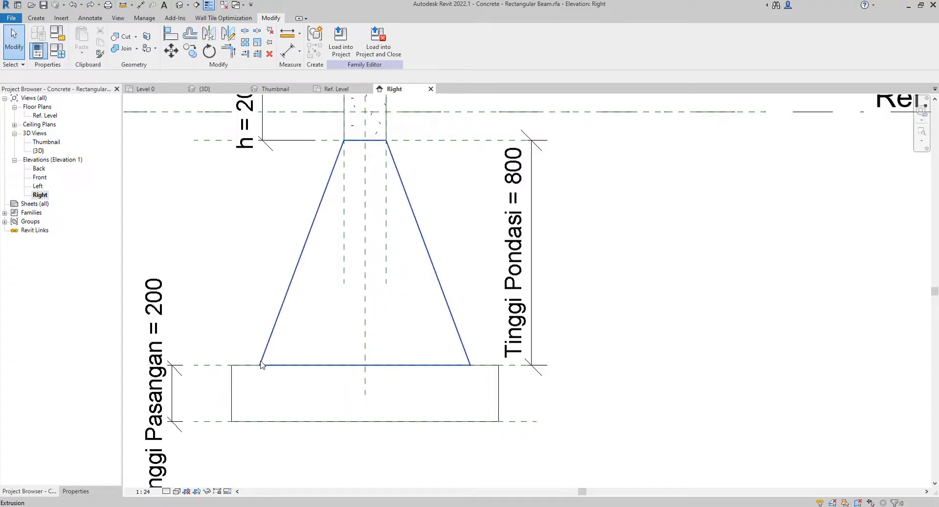
Step: Edit the rectangular extrusion's sketch and dimension the horizontal offset between its left edge and the trapezoid's lower left corner
left_click(233, 385)
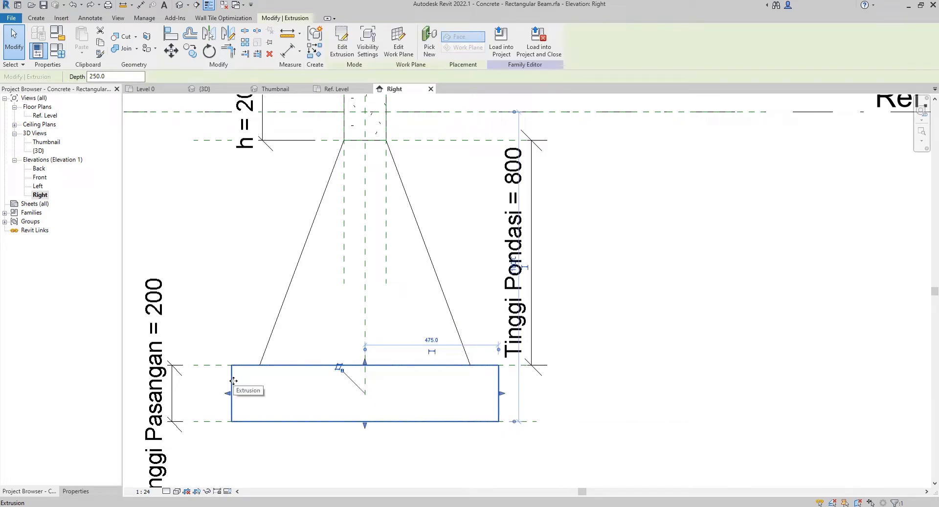
left_click(342, 50)
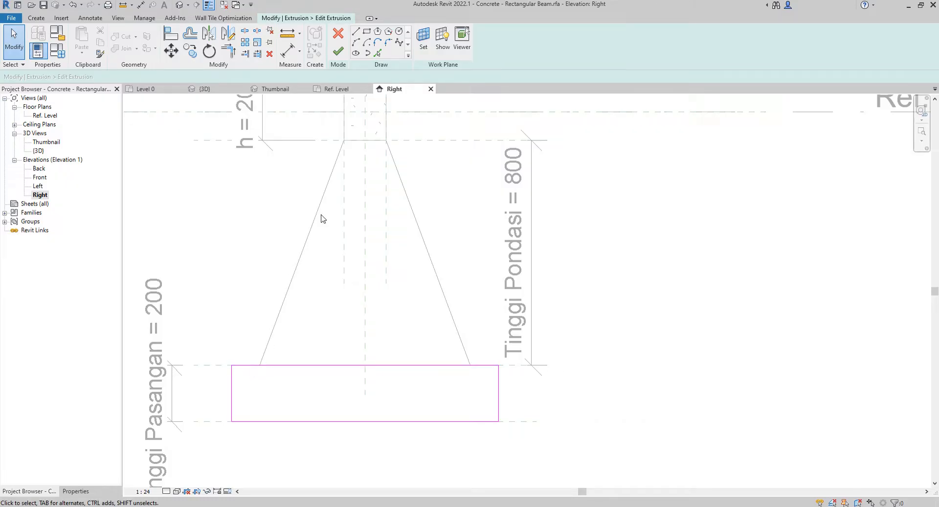
left_click(86, 18)
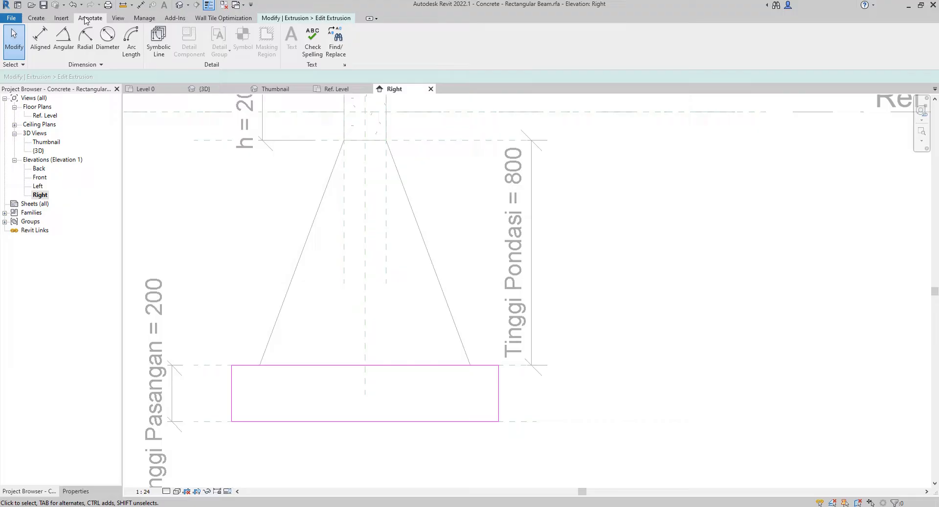
left_click(48, 49)
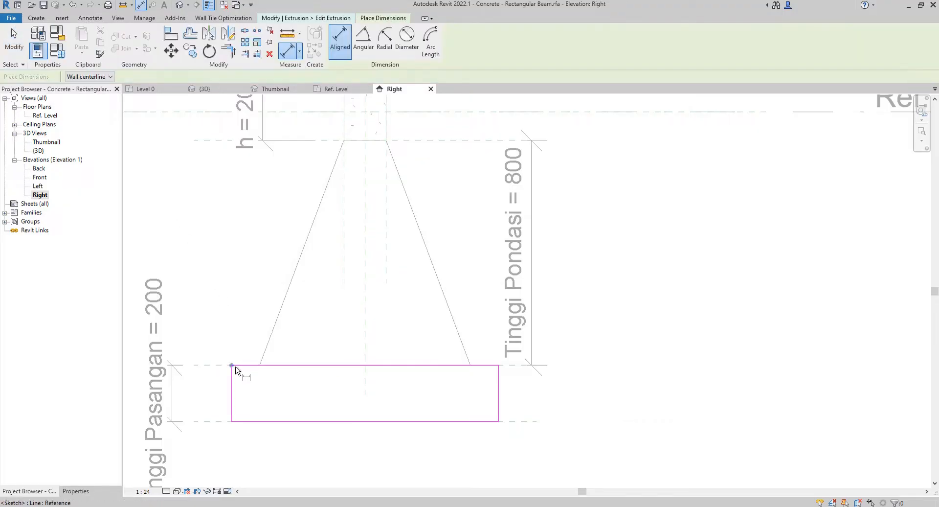
left_click(231, 392)
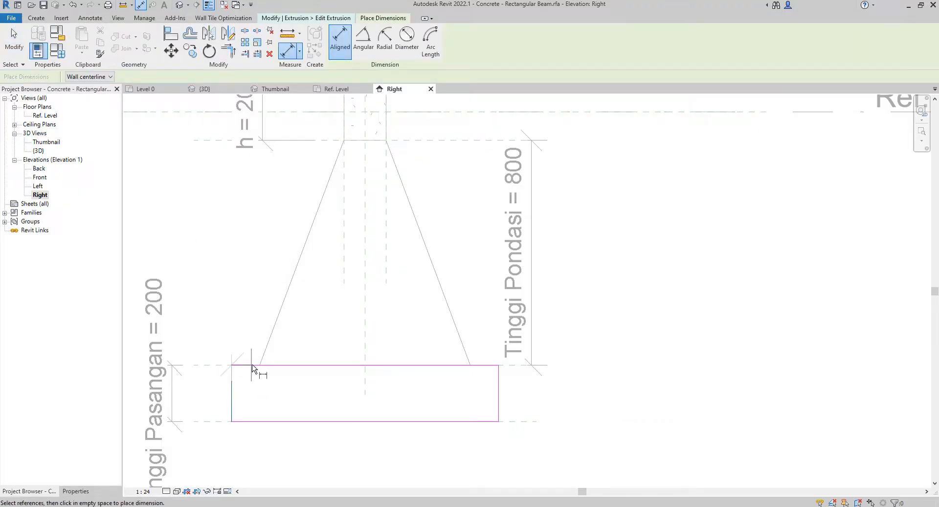
left_click(259, 323)
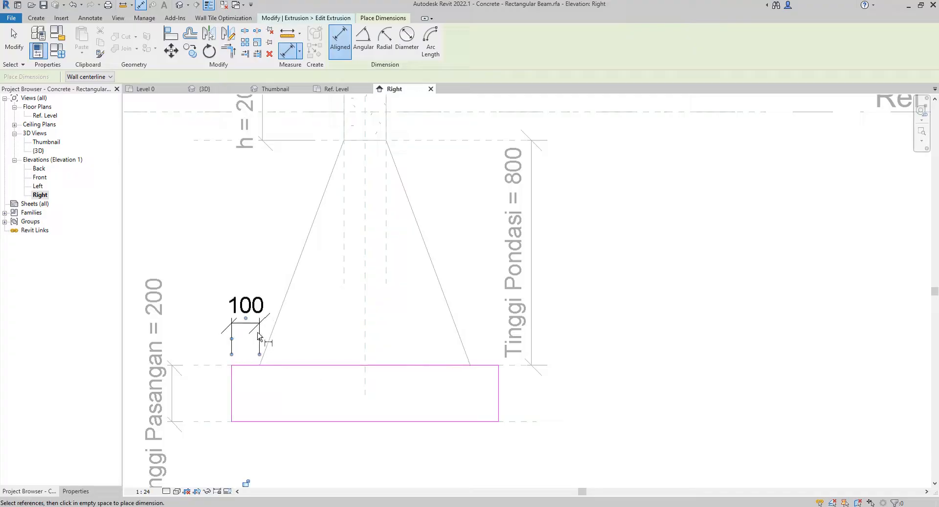
Step: Dimension the horizontal offset between the rectangle's right edge and the trapezoid's lower right corner, lock it, and finish the extrusion sketch
left_click(500, 384)
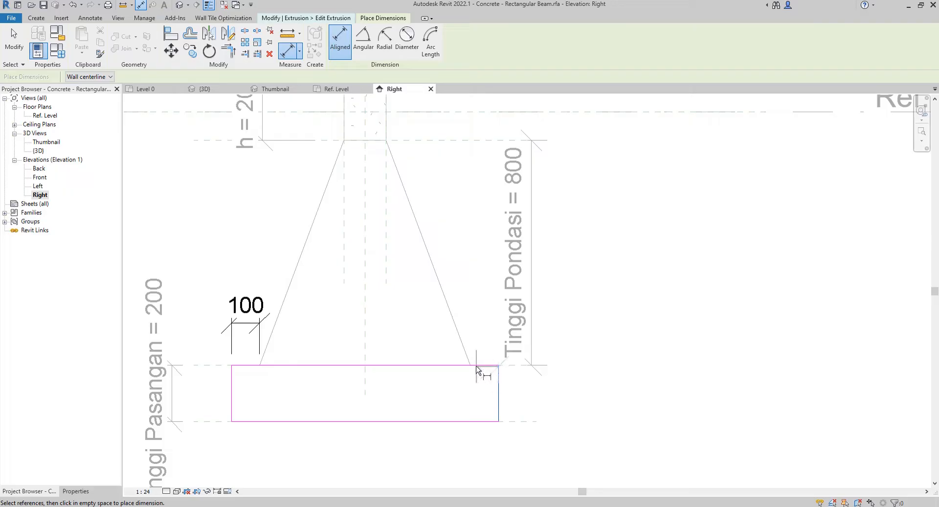
left_click(473, 328)
left_click(484, 483)
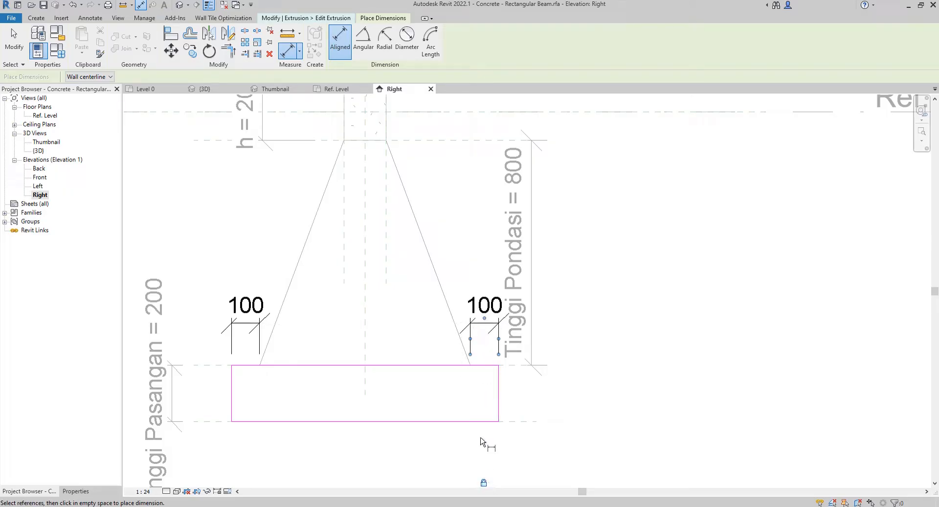
key("Escape")
key("Escape")
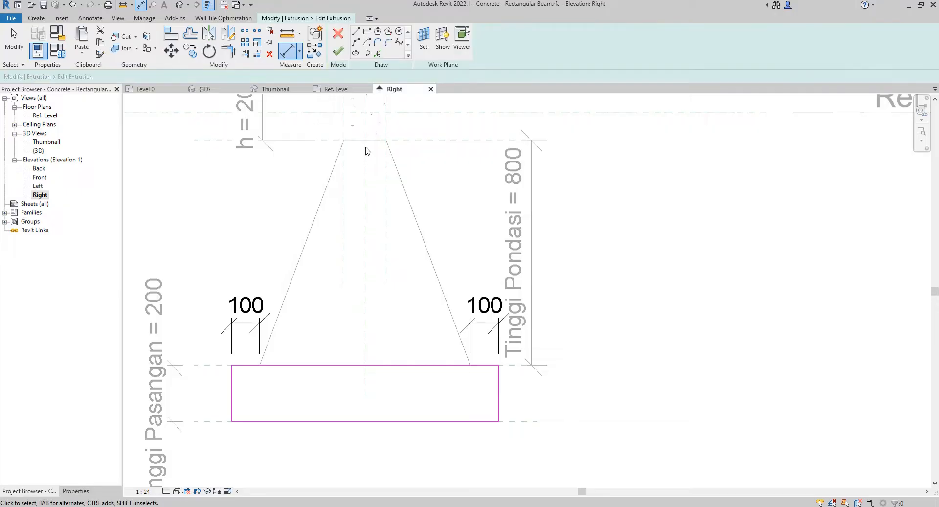
left_click(339, 52)
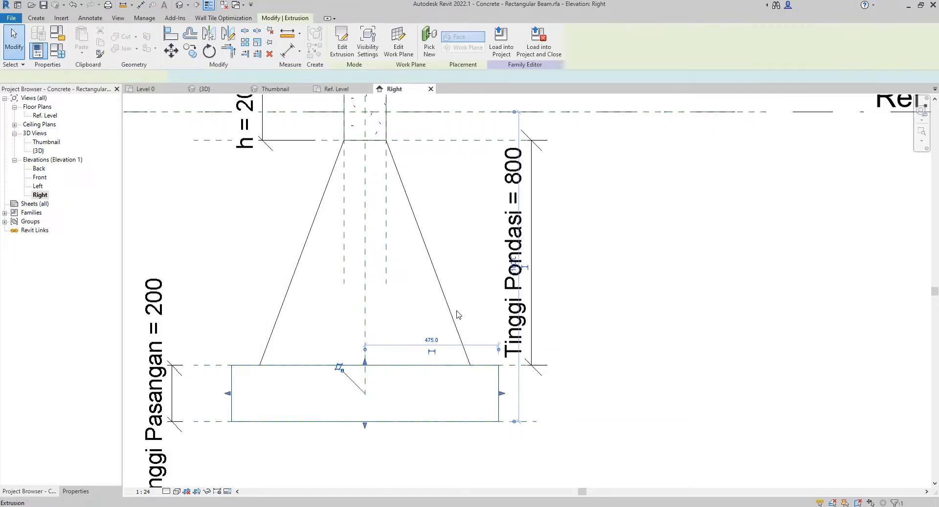
left_click(480, 274)
Step: Test the Pondasi Batu Kali family type with Lebar Pondasi values of 800 and 1000, and undo the change
scroll(480, 275, "down", 2)
scroll(472, 298, "down", 1)
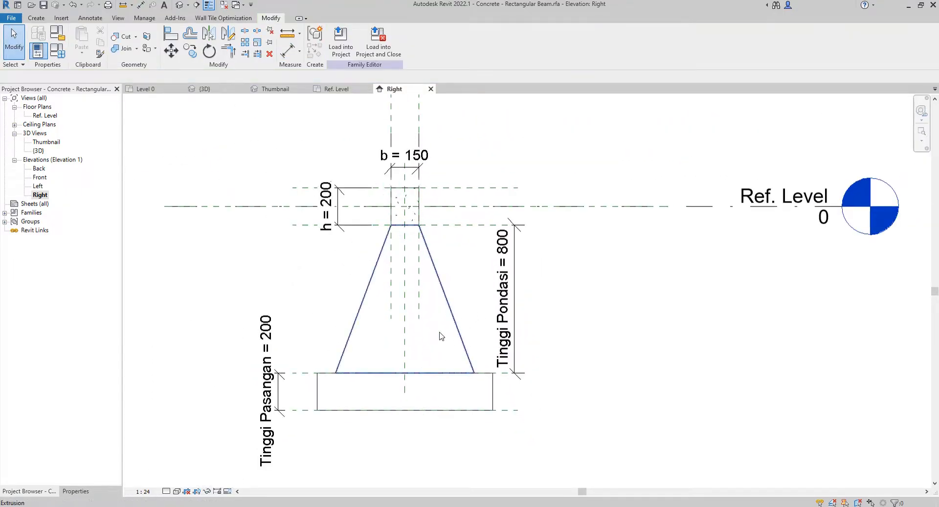
left_click(57, 53)
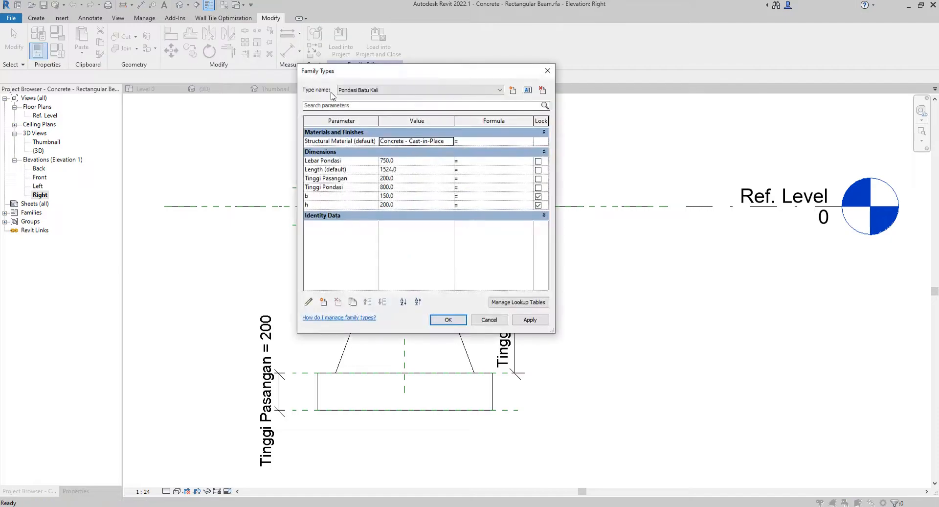
left_click_drag(325, 75, 78, 114)
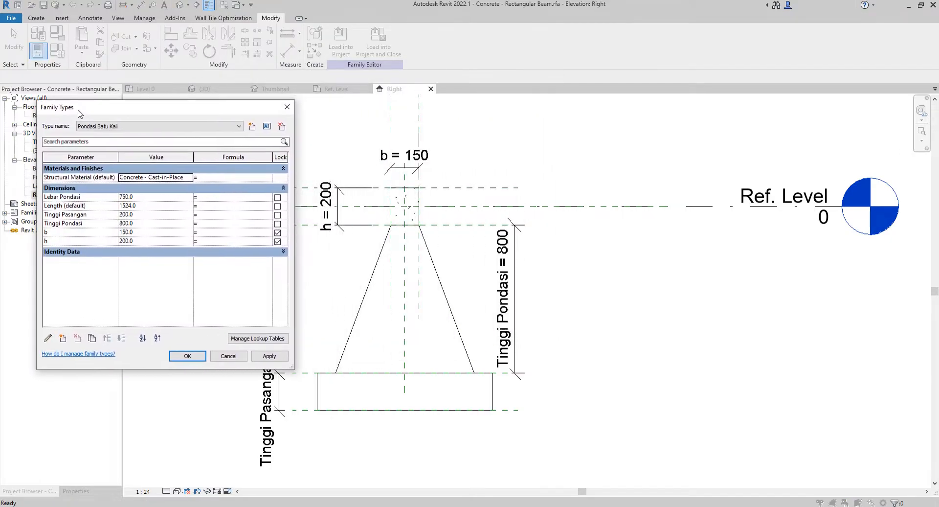
left_click(148, 201)
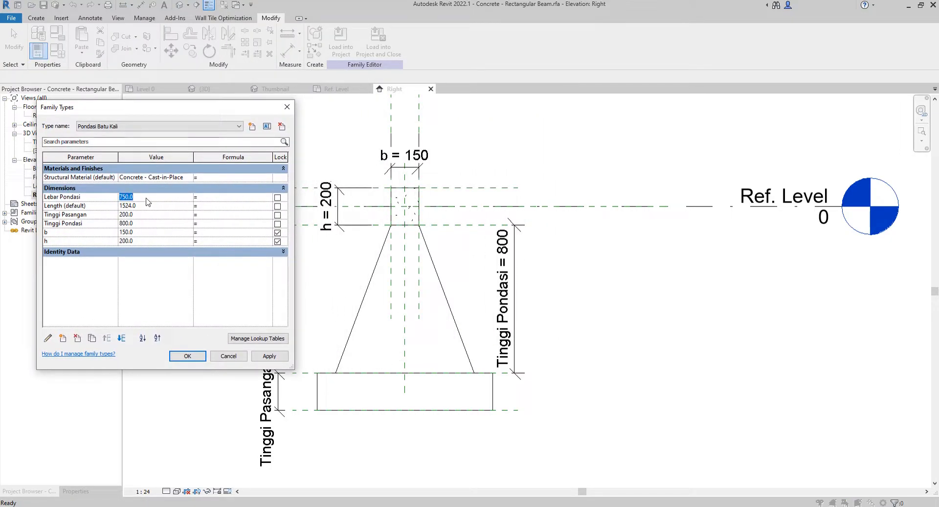
left_click(269, 356)
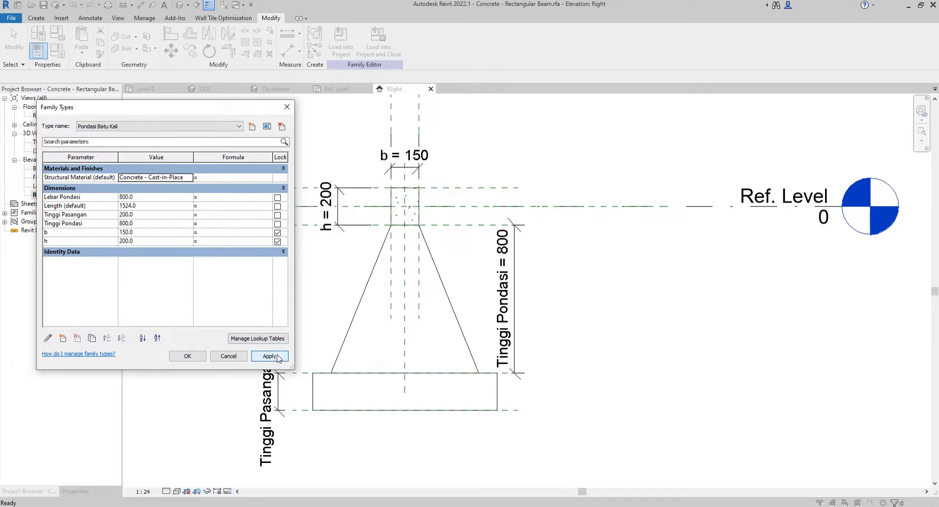
key("Down")
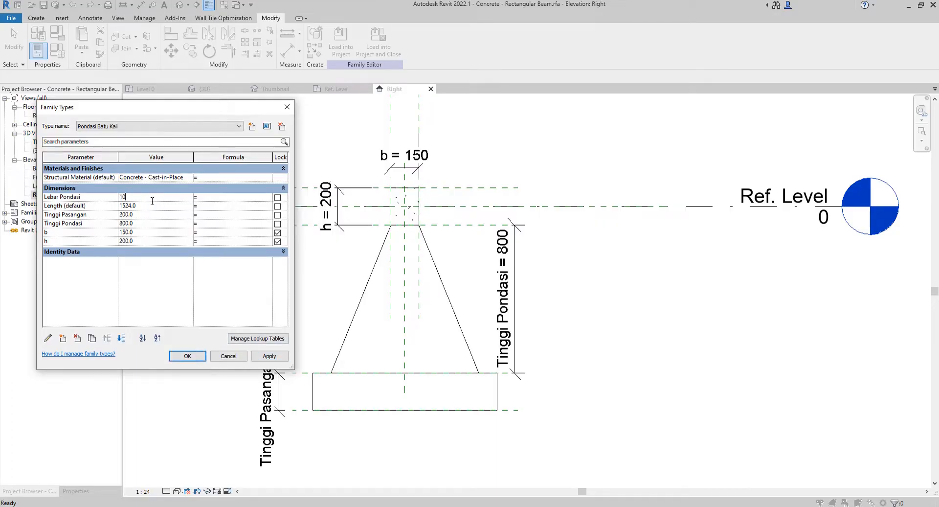
left_click(269, 355)
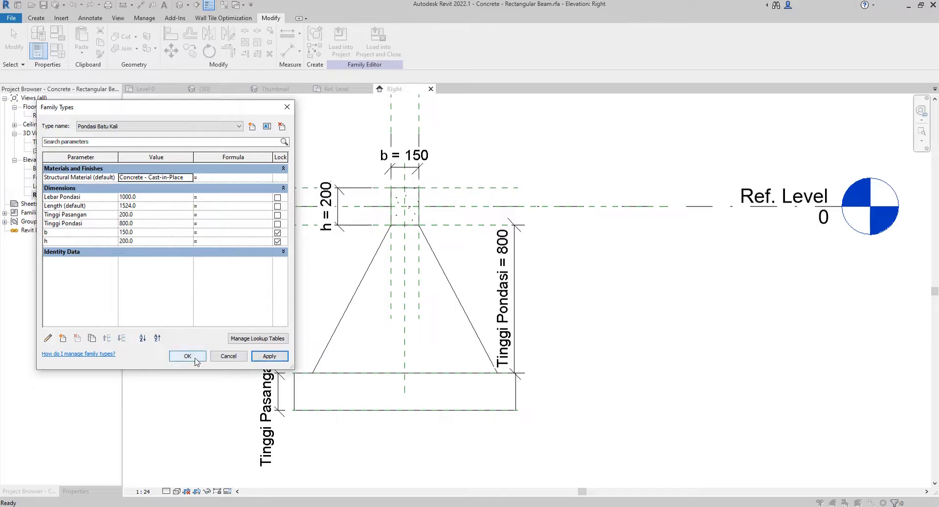
left_click(188, 355)
key("ctrl+z")
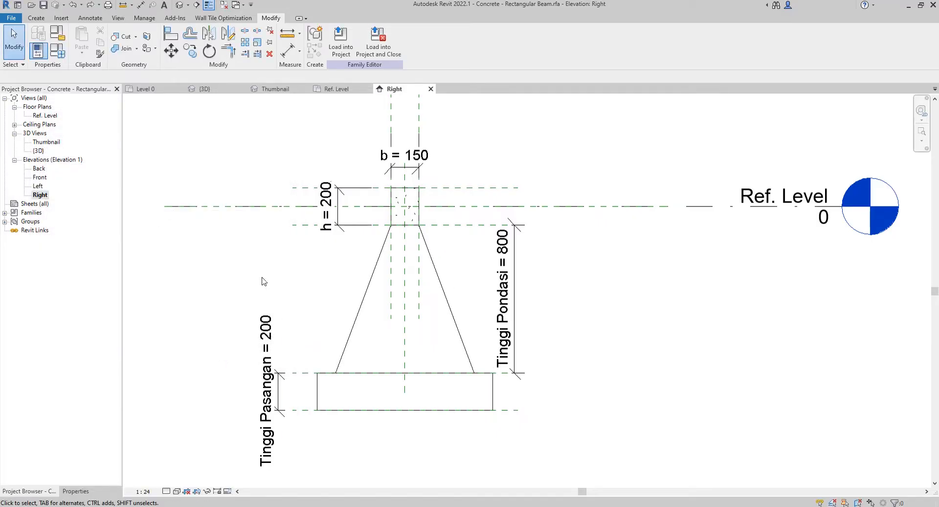
Step: Rename the family type Pondasi Batu Kali as Pondasi Batu Kali T.800mm
mouse_move(264, 281)
middle_mouse_down()
mouse_move(253, 293)
mouse_move(300, 289)
mouse_move(285, 266)
mouse_move(263, 274)
middle_mouse_up()
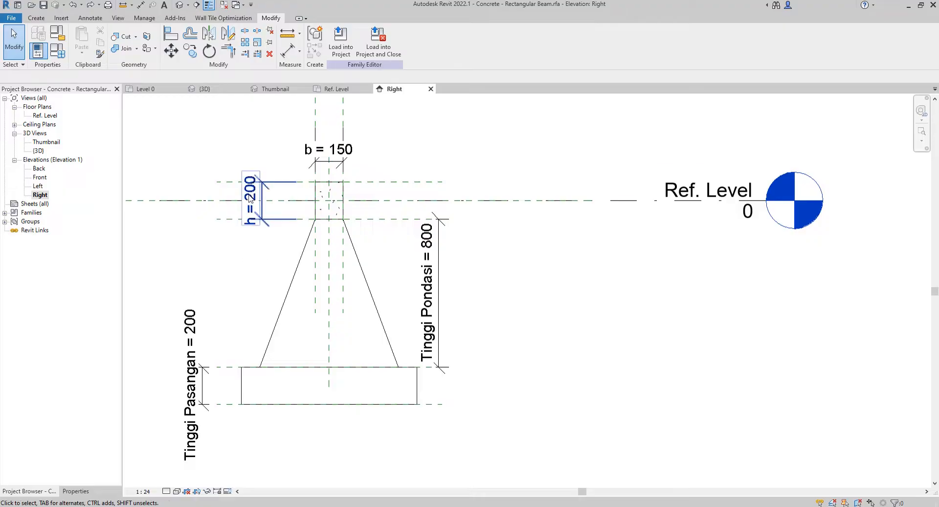
middle_click_drag(283, 175, 288, 166)
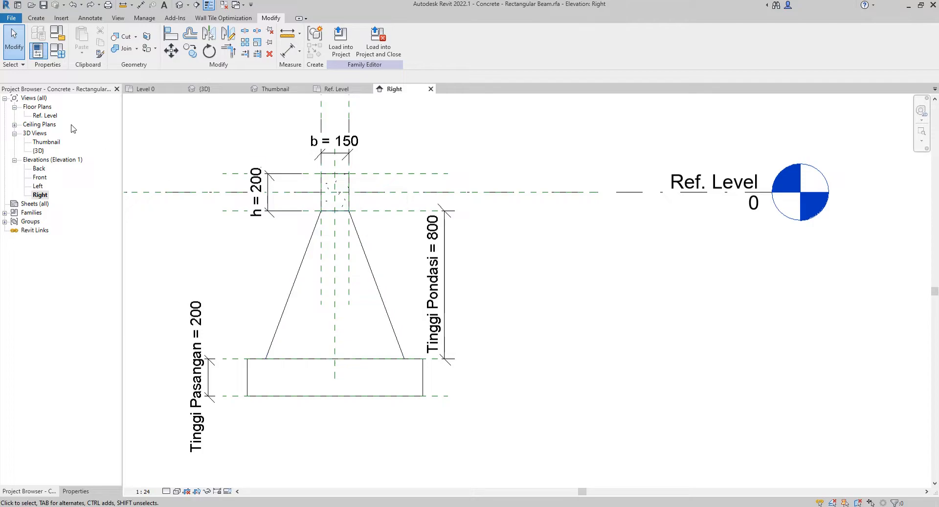
left_click(65, 56)
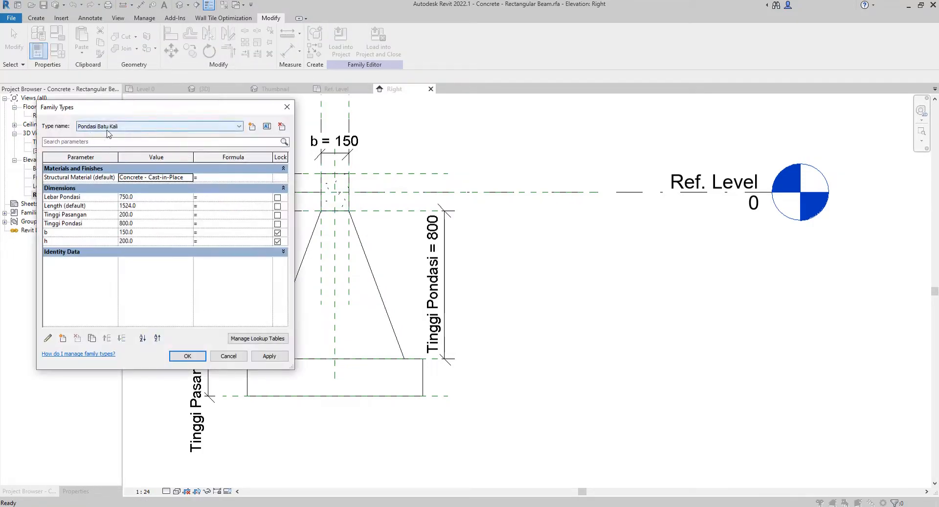
left_click(267, 126)
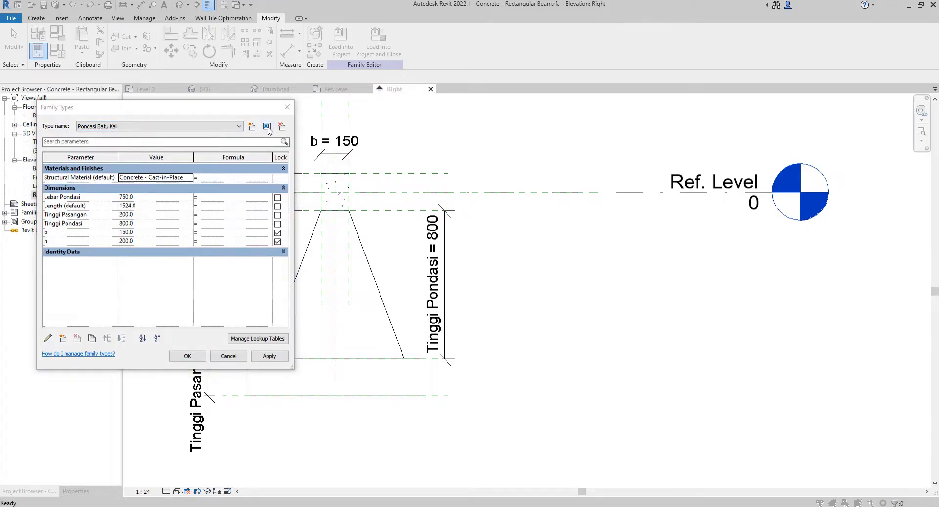
left_click_drag(405, 115, 342, 129)
left_click(396, 138)
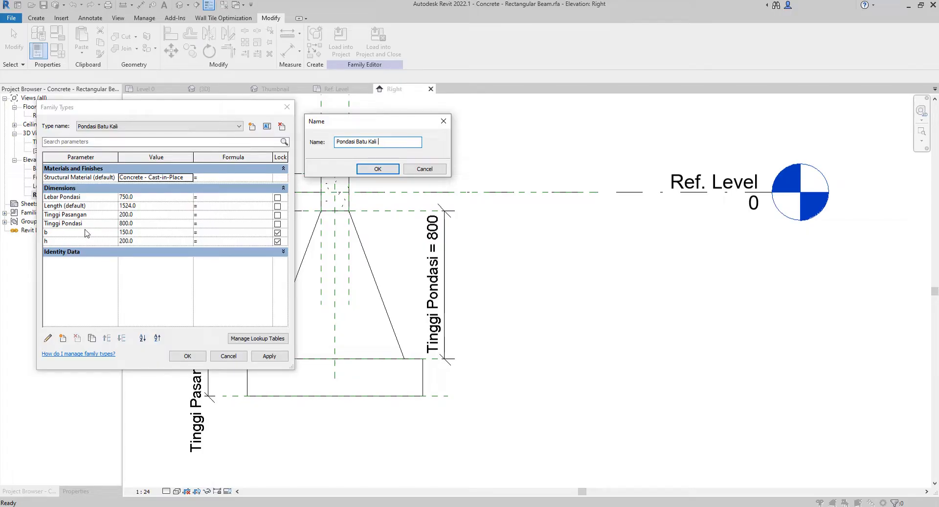
type("T800mm")
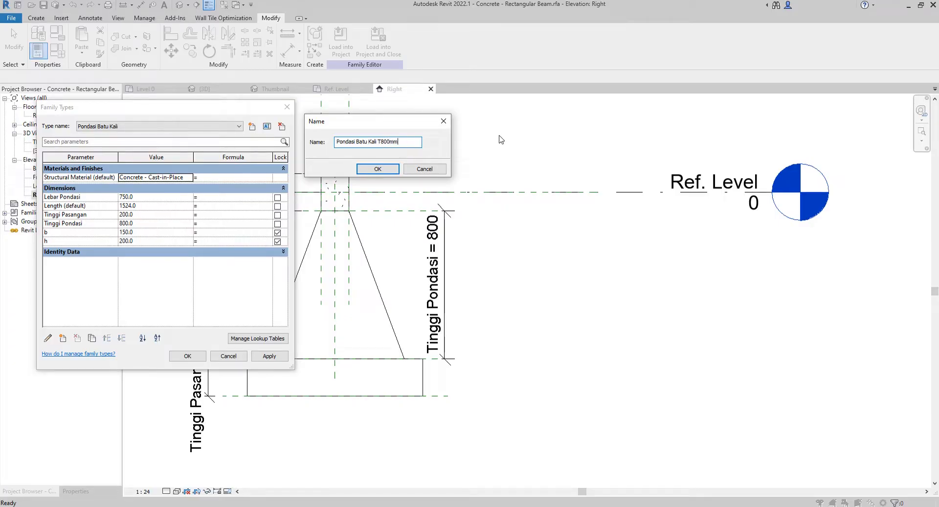
left_click(383, 142)
type(".")
left_click(392, 169)
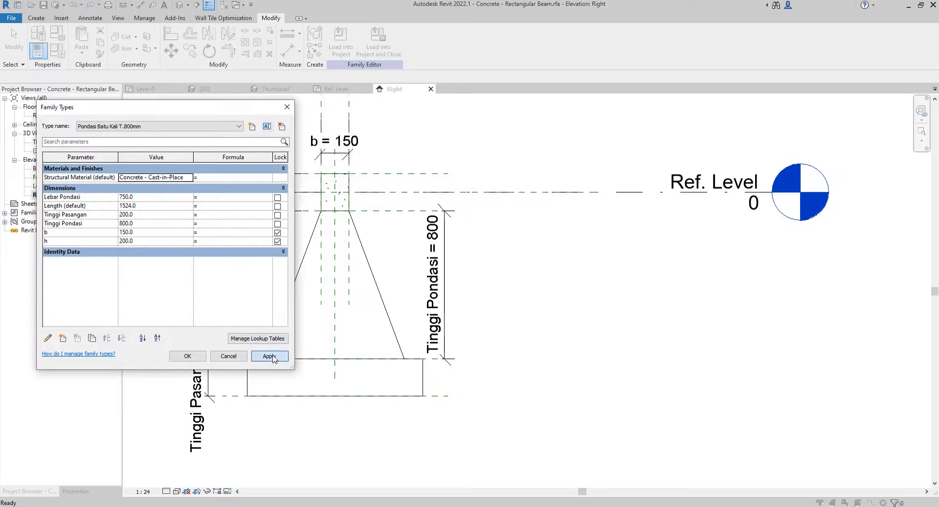
left_click(188, 355)
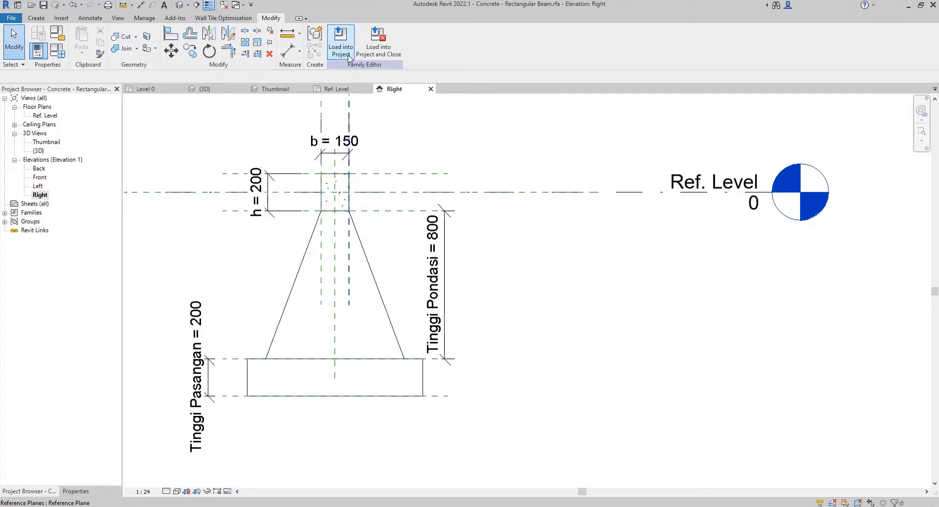
Step: Load the foundation family into Project2, overwriting the existing version, and inspect the beam in 3D
left_click(341, 40)
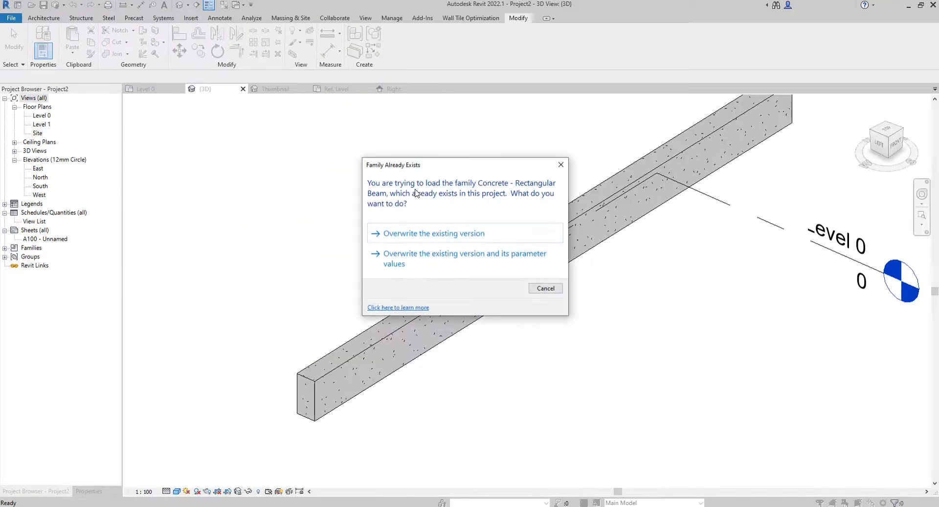
left_click(418, 233)
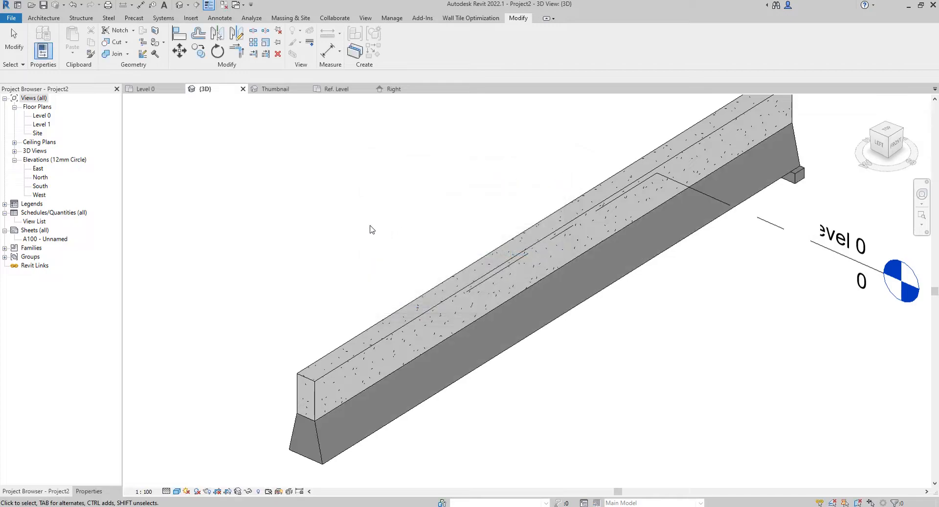
scroll(377, 241, "down", 1)
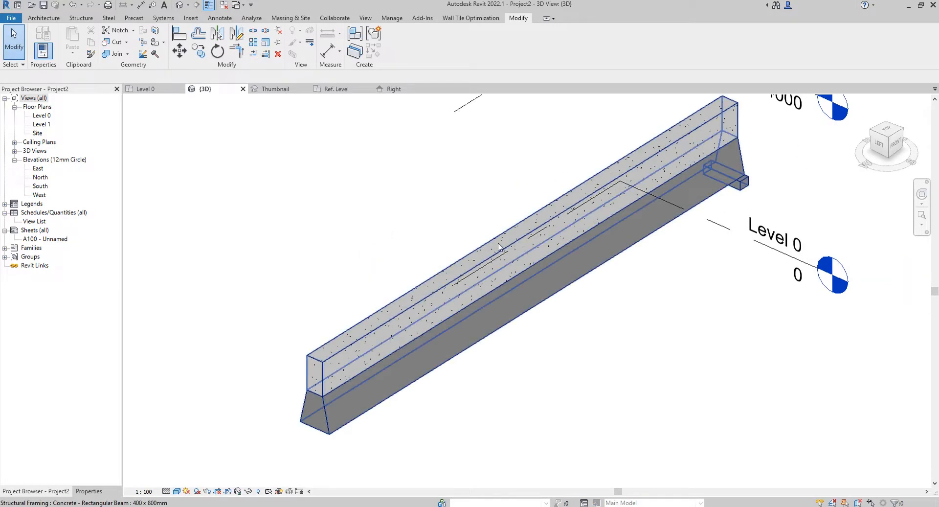
scroll(739, 181, "up", 1)
middle_click_drag(739, 182, 698, 201)
scroll(699, 201, "down", 1)
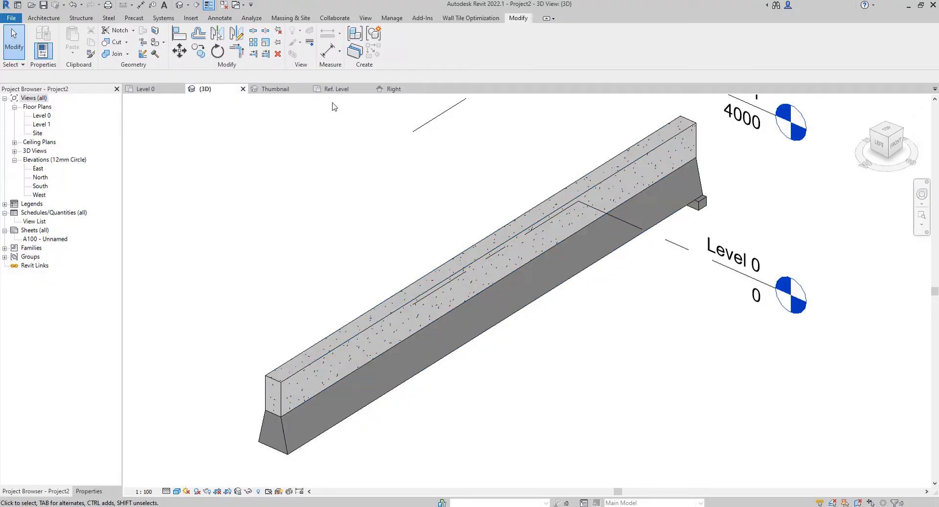
Step: In the Ref. Level plan, stretch the rectangular base extrusion to the trapezoid's full length and lock its ends to the reference planes
left_click(277, 89)
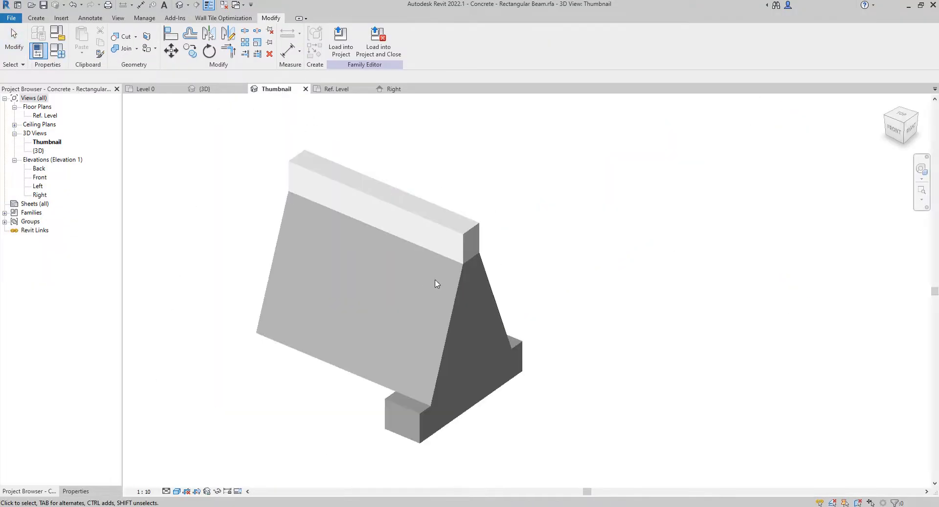
left_click(338, 88)
left_click(502, 222)
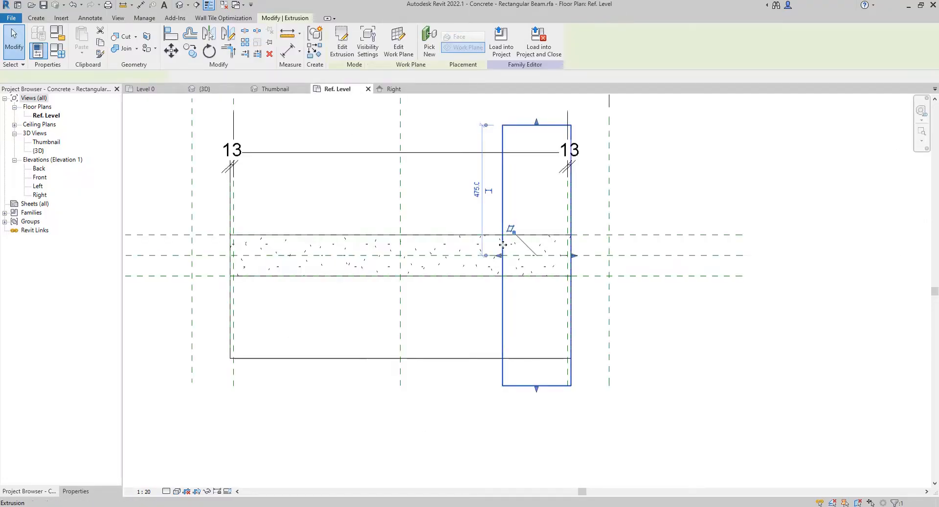
left_click_drag(502, 255, 229, 258)
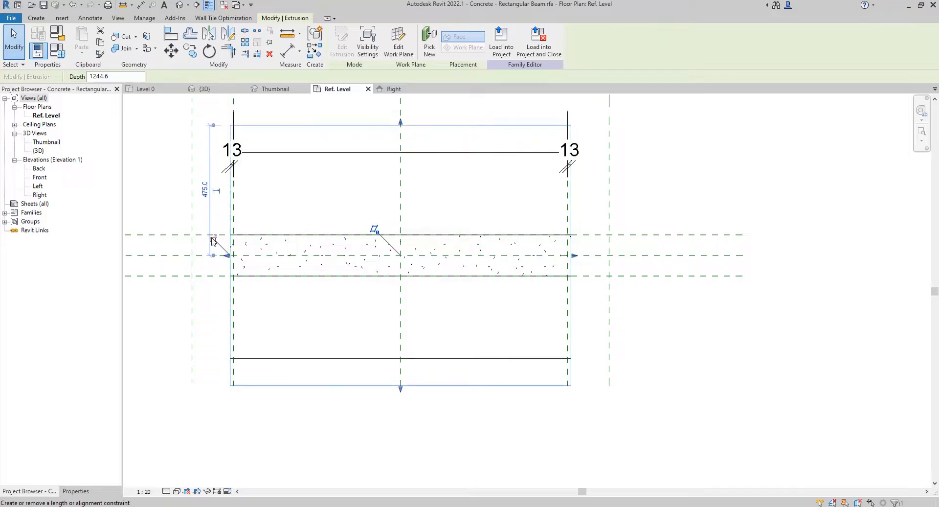
mouse_move(575, 255)
left_mouse_down()
mouse_move(529, 257)
mouse_move(572, 256)
left_mouse_up()
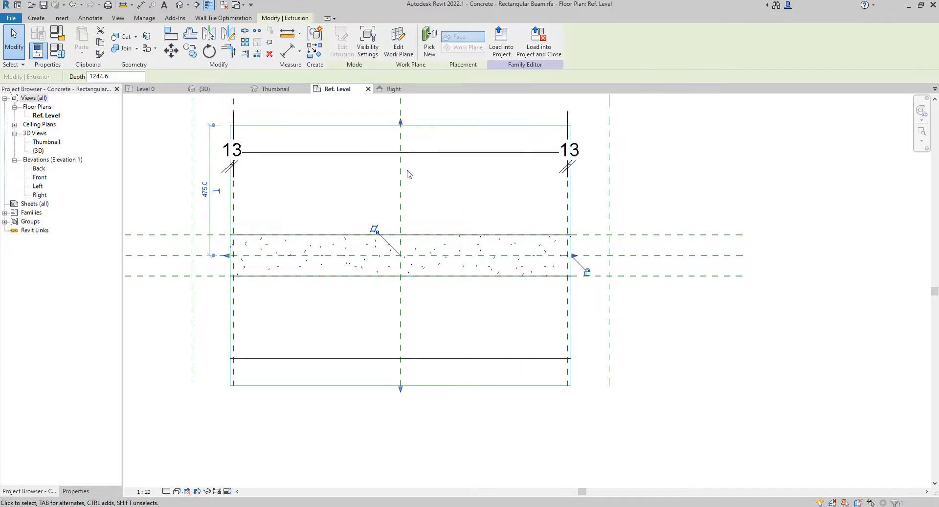
Step: Check the stretched base in the Thumbnail view and reload the family into Project2, overwriting the existing version
left_click(276, 89)
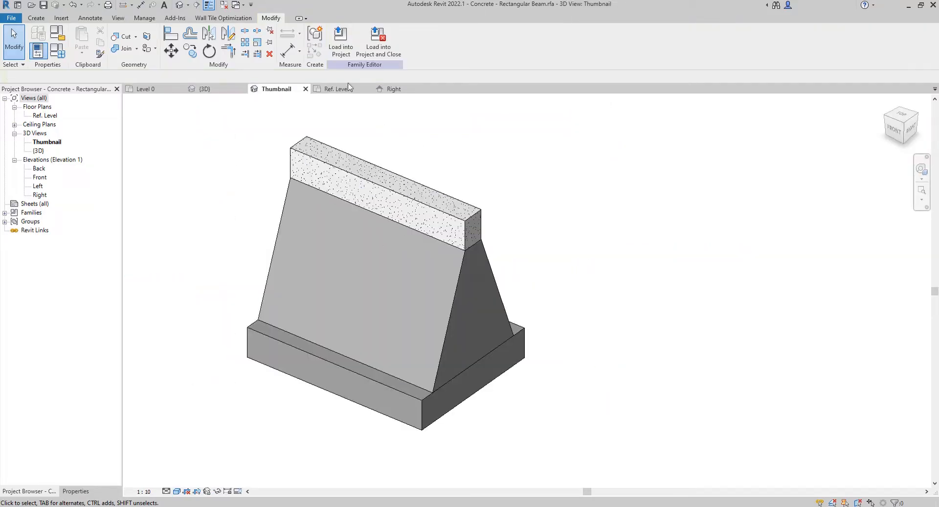
left_click(341, 39)
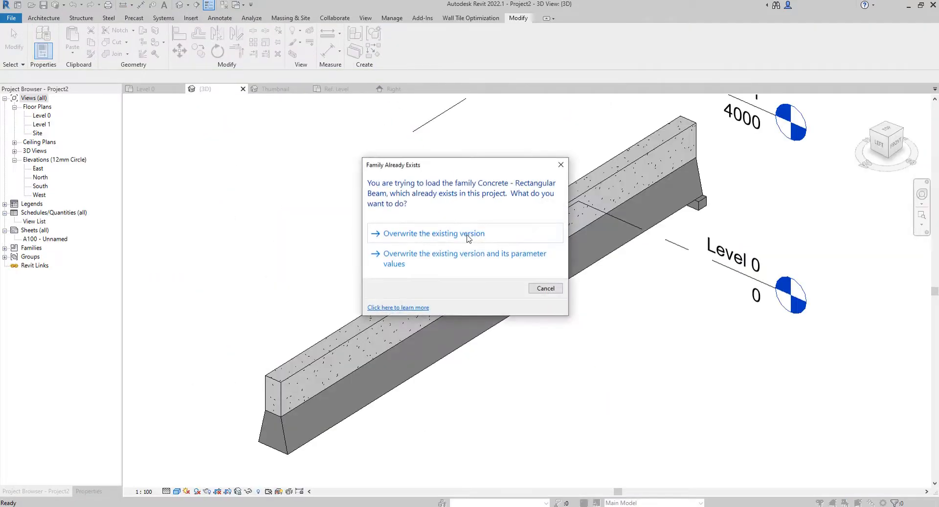
left_click(468, 238)
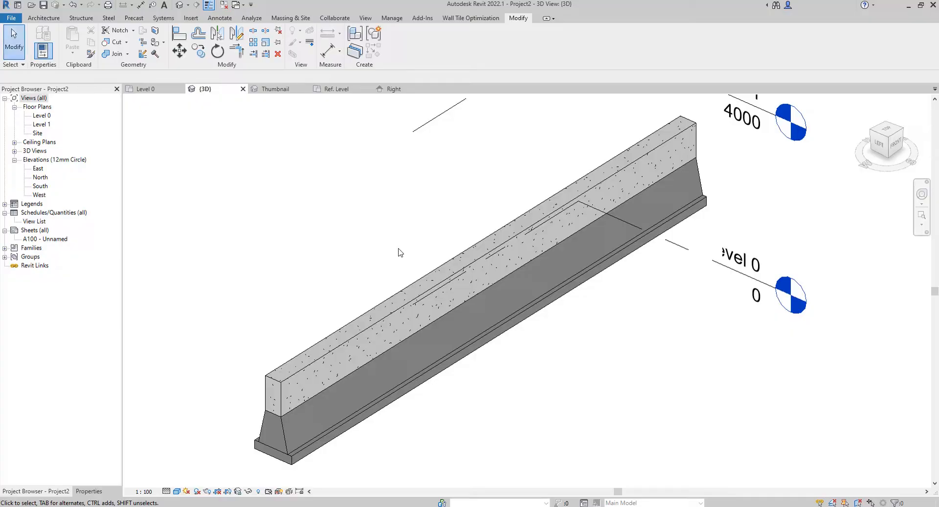
Step: Change the placed beam's type to Pondasi Batu Kali T.800mm in the project's 3D view and inspect its end
left_click(344, 341)
left_click(280, 297)
left_click(89, 491)
left_click(278, 379)
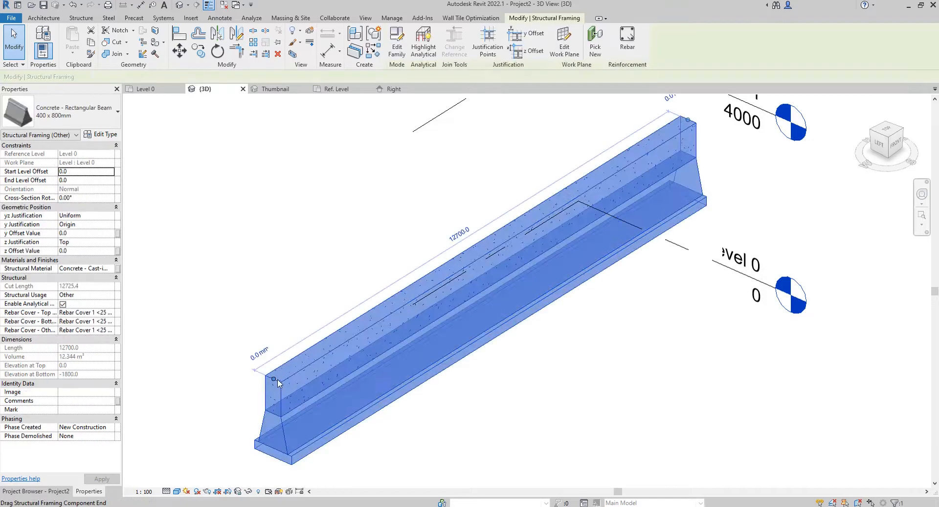
left_click(96, 119)
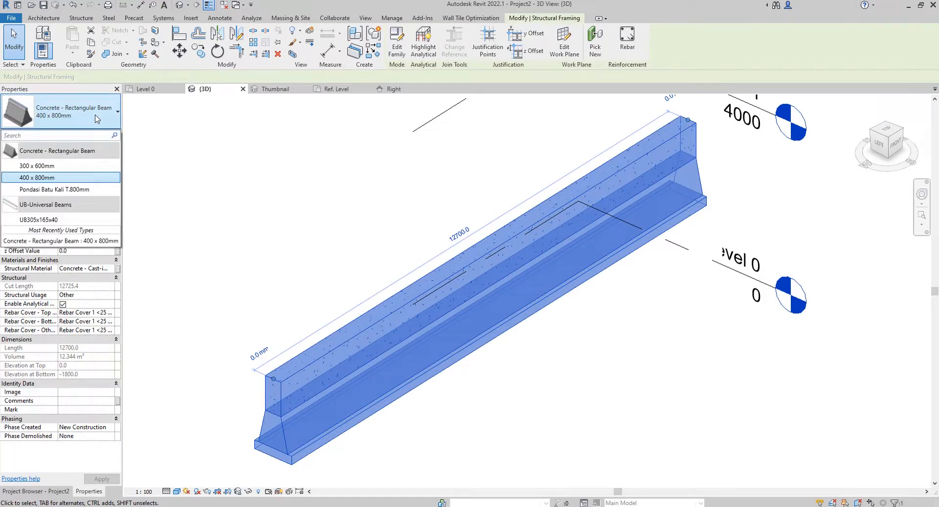
left_click(45, 189)
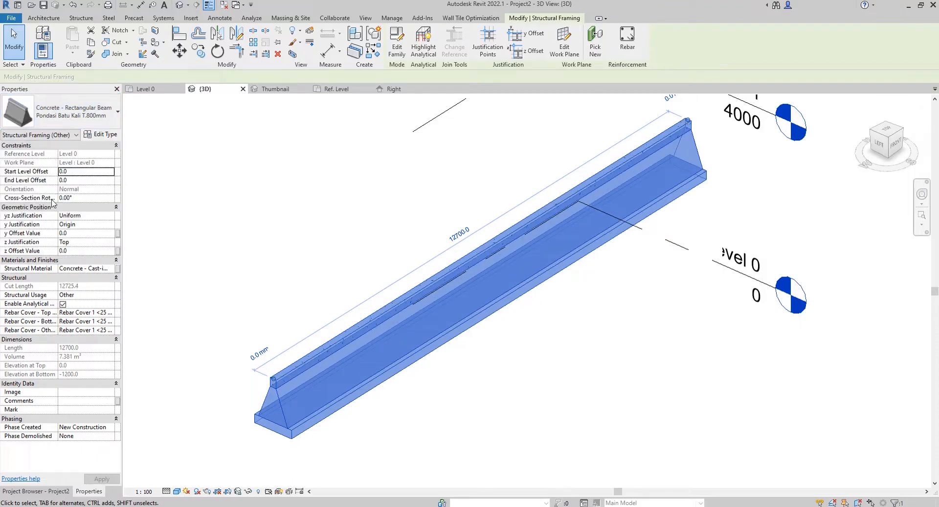
left_click(244, 304)
scroll(262, 329, "up", 2)
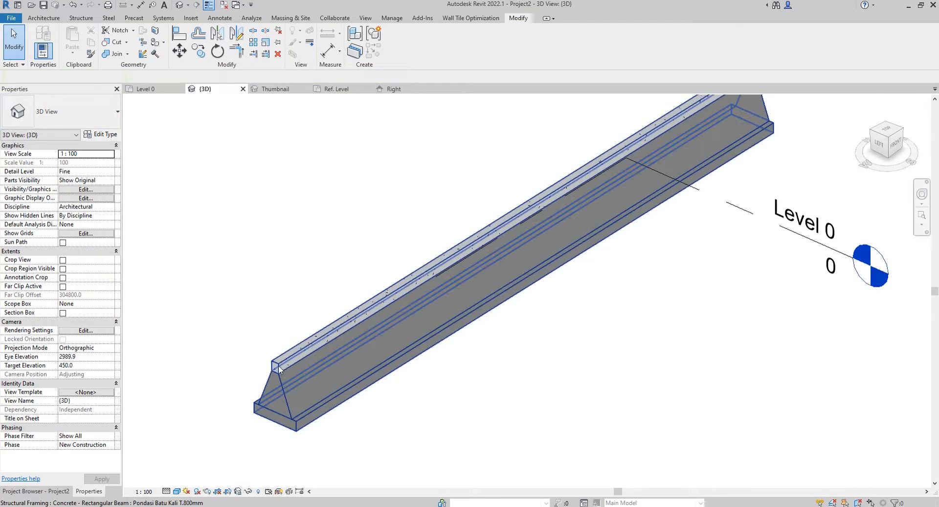
Step: In the Level 0 floor plan, start the Beam command with the Concrete - Rectangular Beam type Pondasi Batu Kali T.800mm
scroll(278, 364, "down", 2)
scroll(278, 387, "up", 1)
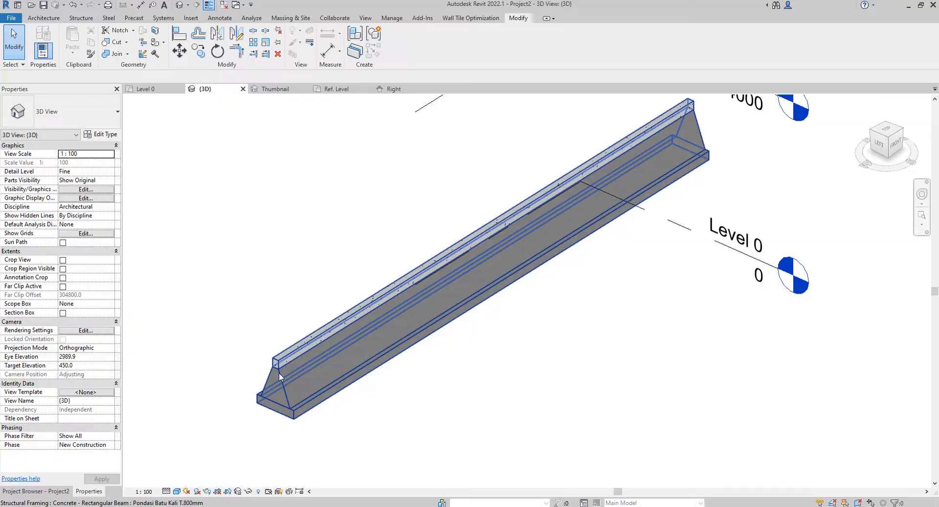
left_click(145, 89)
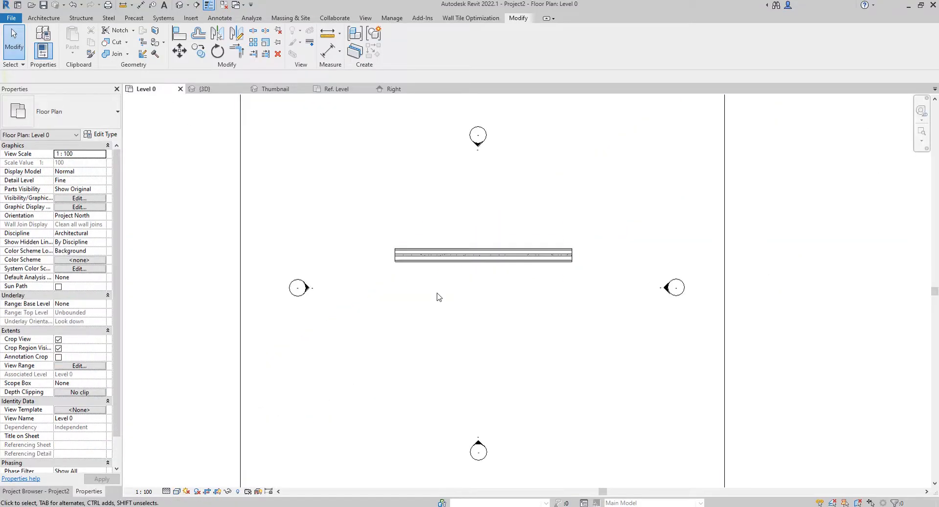
scroll(474, 288, "up", 1)
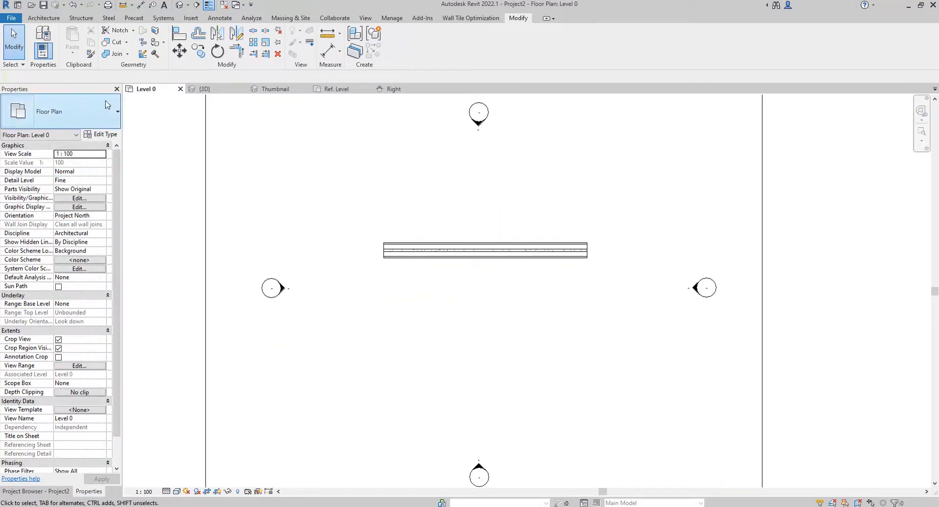
left_click(81, 18)
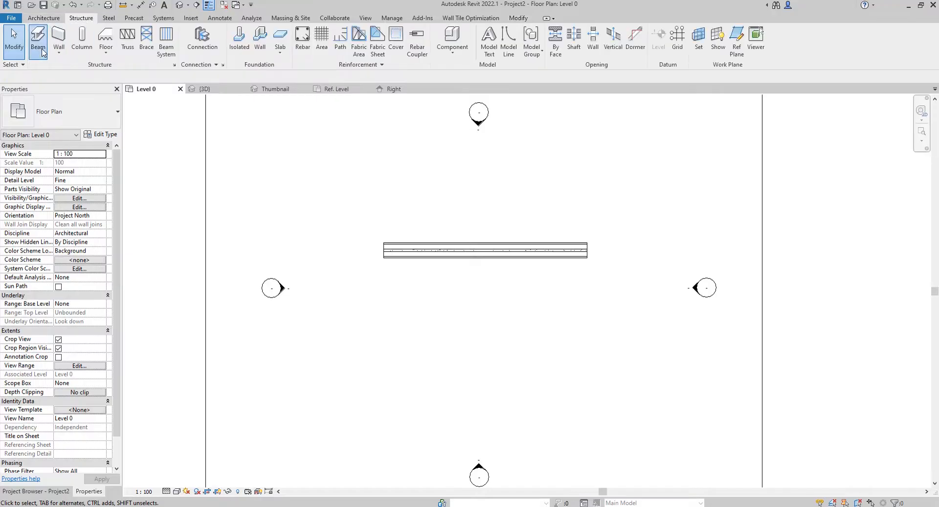
left_click(38, 39)
left_click(64, 117)
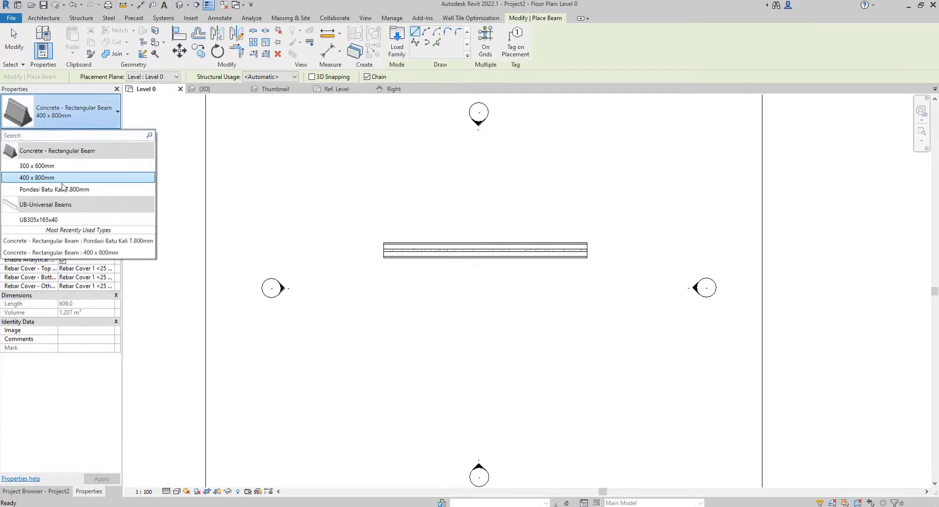
left_click(58, 197)
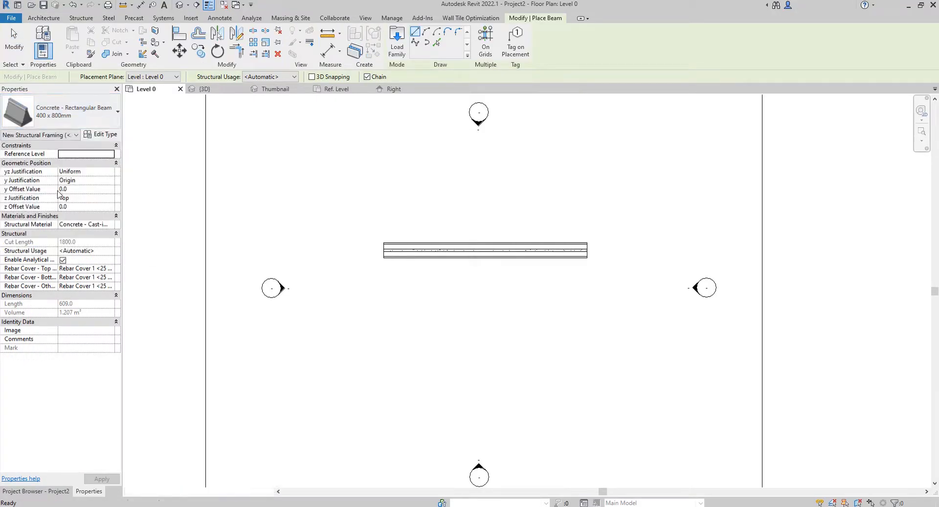
Step: Draw a chained run of six perpendicular foundation segments below the existing beam, starting with a horizontal one about 6400 mm long
left_click(458, 294)
left_click(560, 294)
left_click(560, 371)
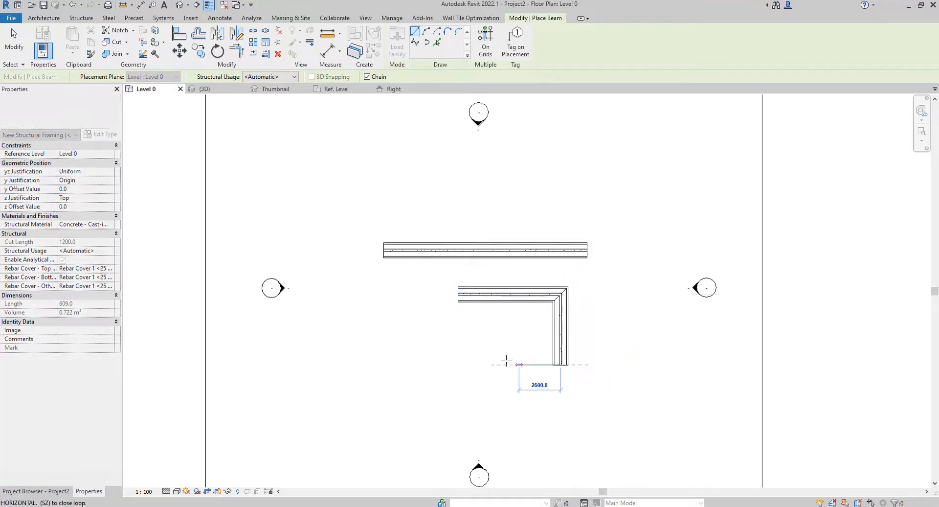
left_click(494, 370)
left_click(577, 409)
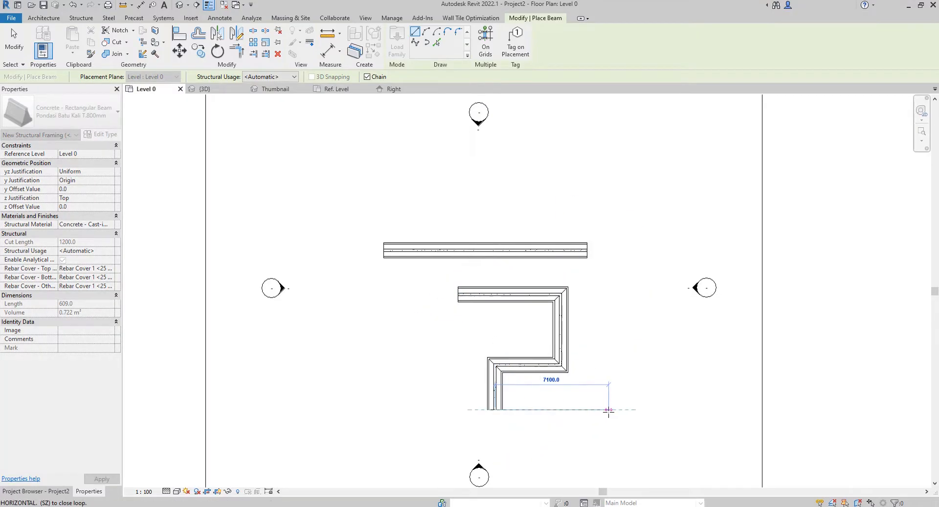
left_click(609, 409)
left_click(609, 332)
key("Escape")
key("Escape")
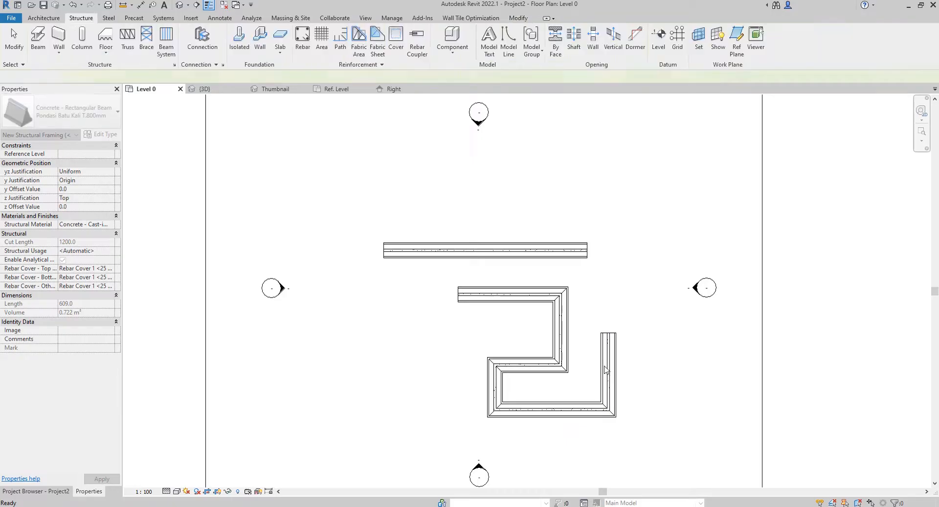
Step: Inspect the chained foundation and its corner joins in the 3D view, and review the first segment's type properties without changing them
left_click(218, 89)
scroll(514, 235, "down", 1)
middle_click_drag(514, 235, 266, 235)
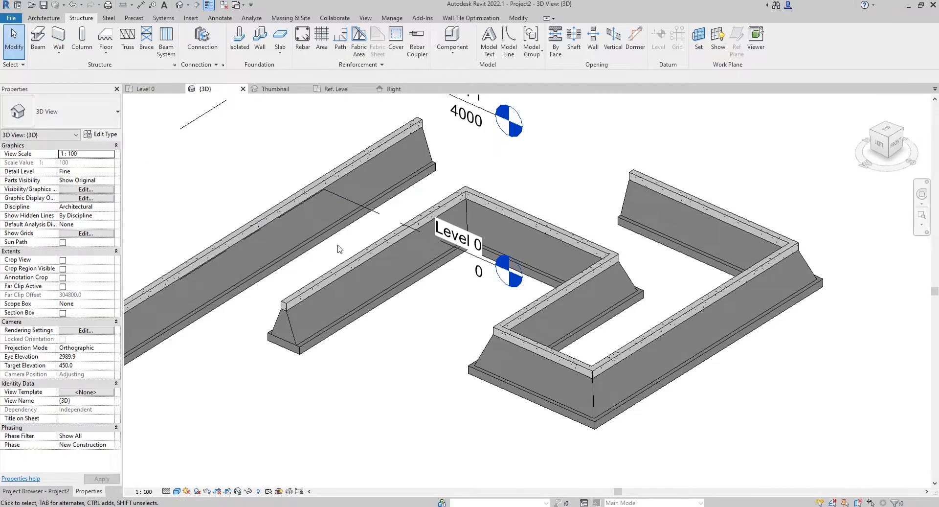
left_click(353, 262)
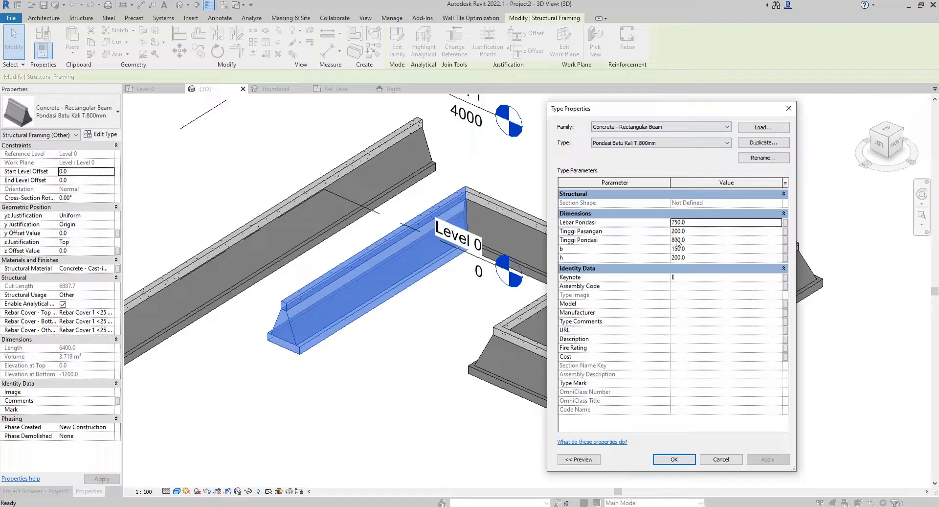
left_click(734, 461)
left_click(685, 438)
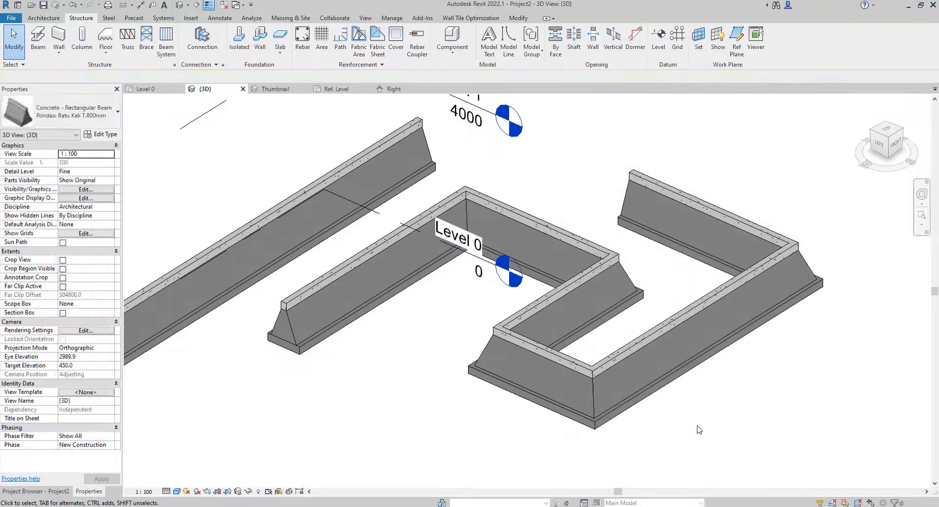